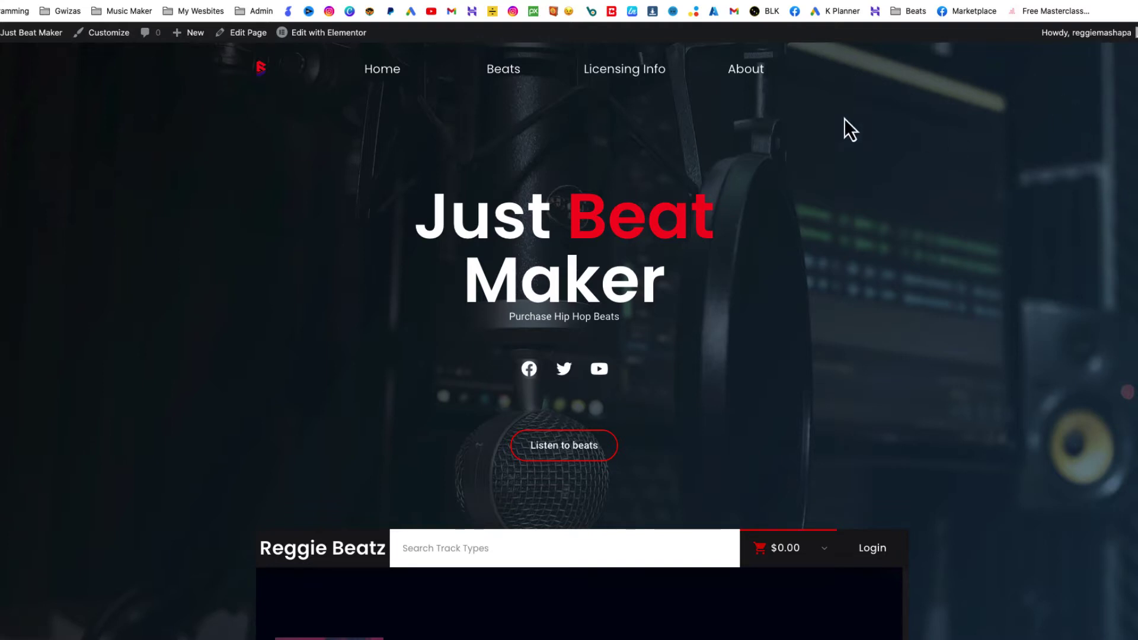
Step: Scroll through the site, then return to the WordPress admin dashboard
scroll(1038, 390, down, 10)
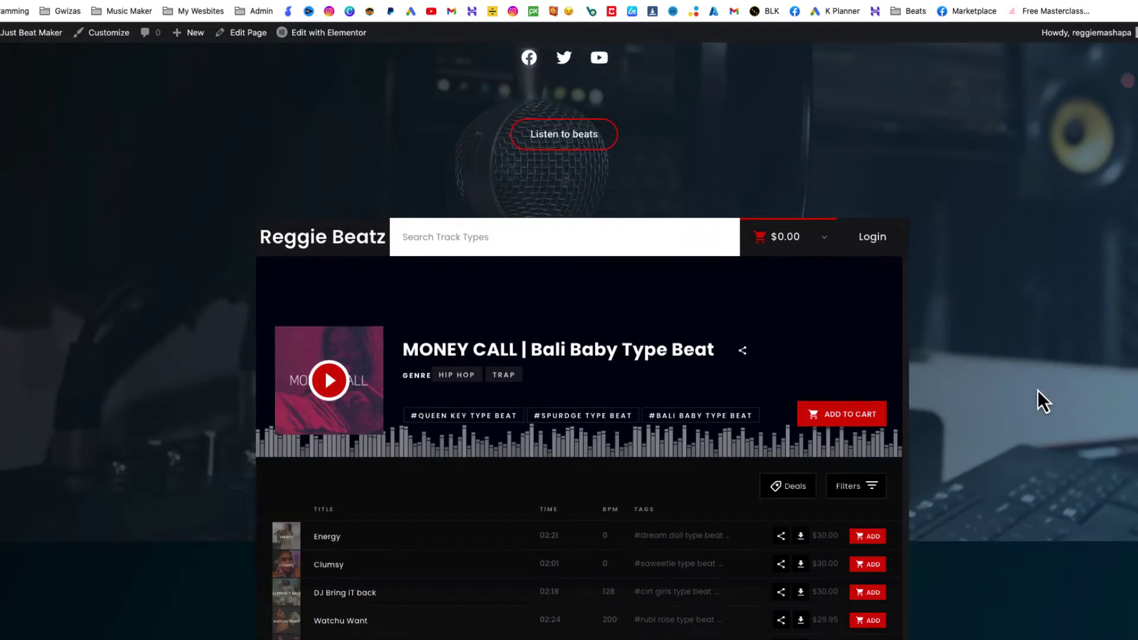
scroll(1037, 390, down, 8)
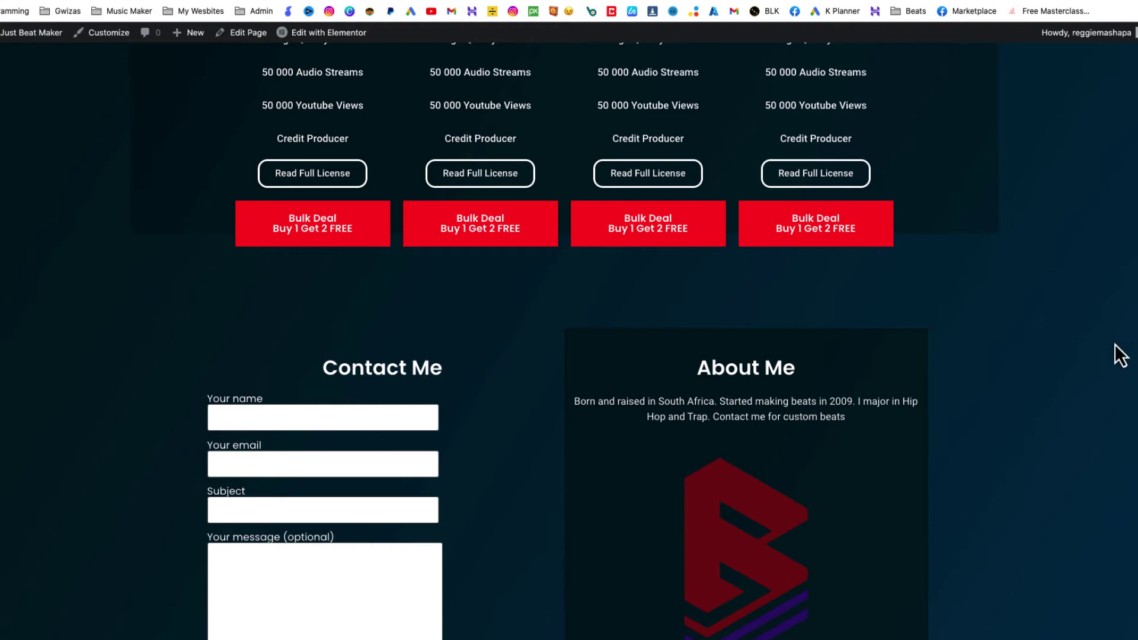
scroll(1117, 356, up, 15)
scroll(1119, 356, up, 2)
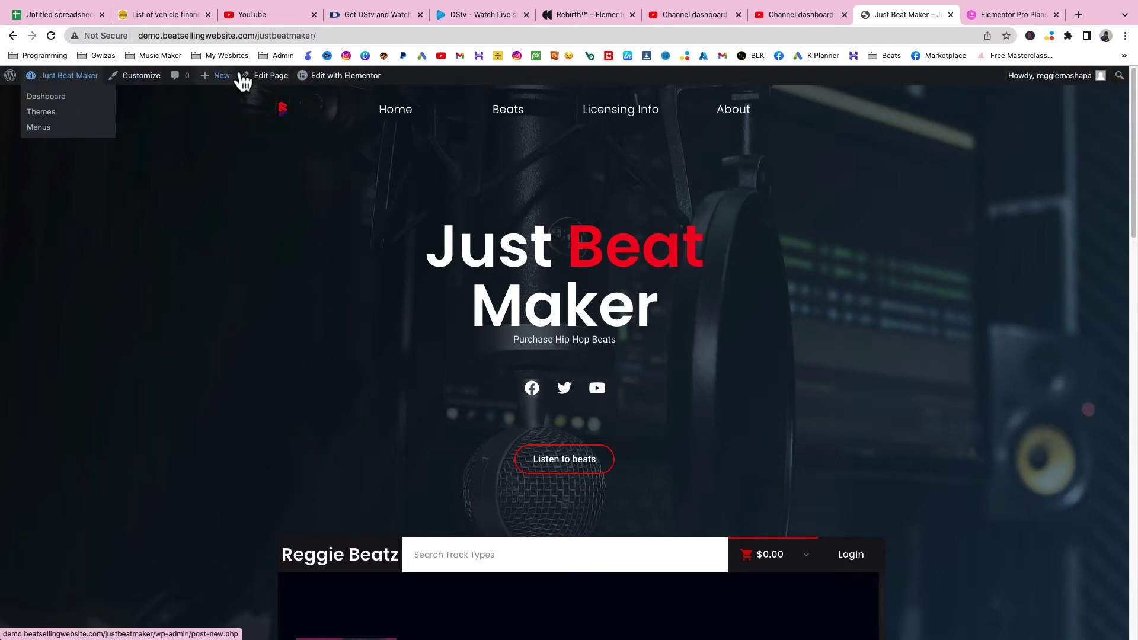
mouse_move(74, 80)
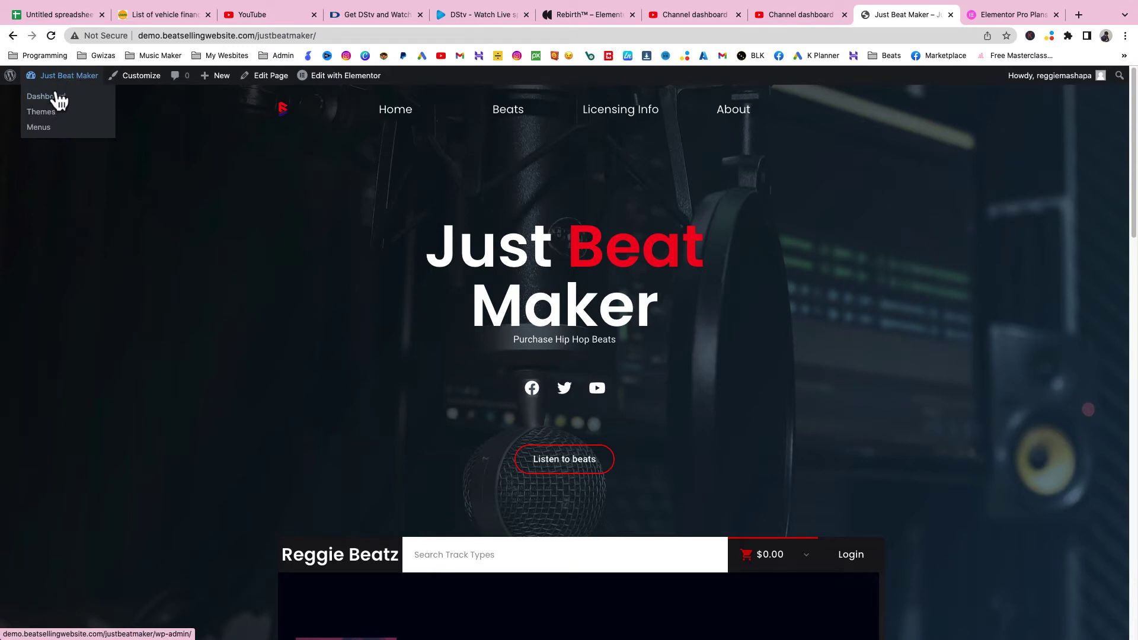
click(53, 96)
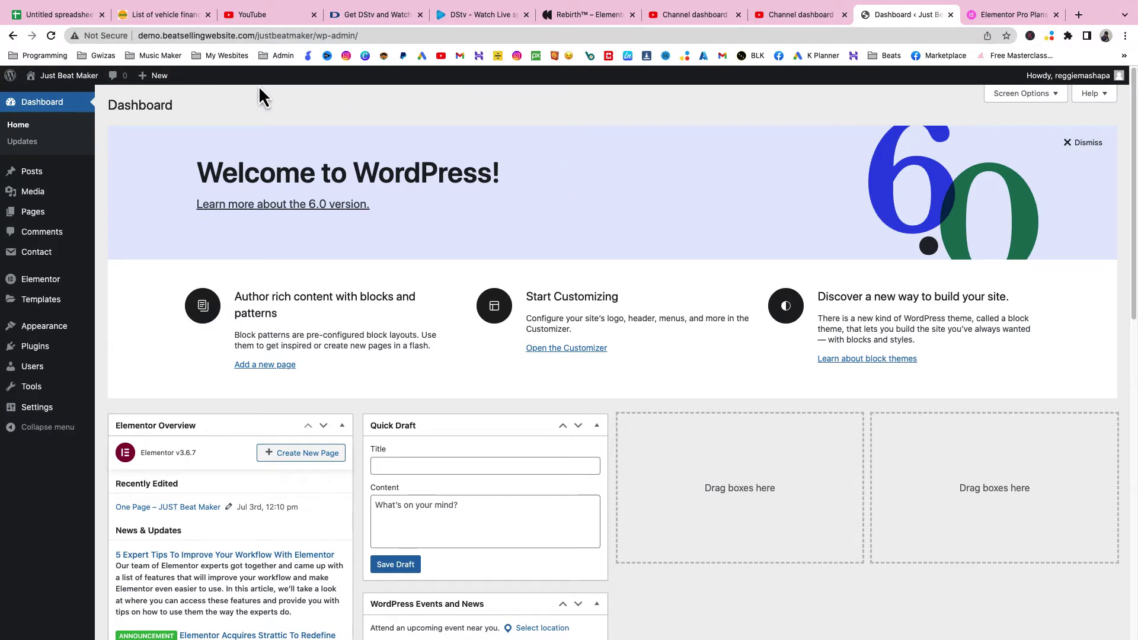
Step: Search 'woo' under Add New plugins, then install and activate WooCommerce
mouse_move(48, 351)
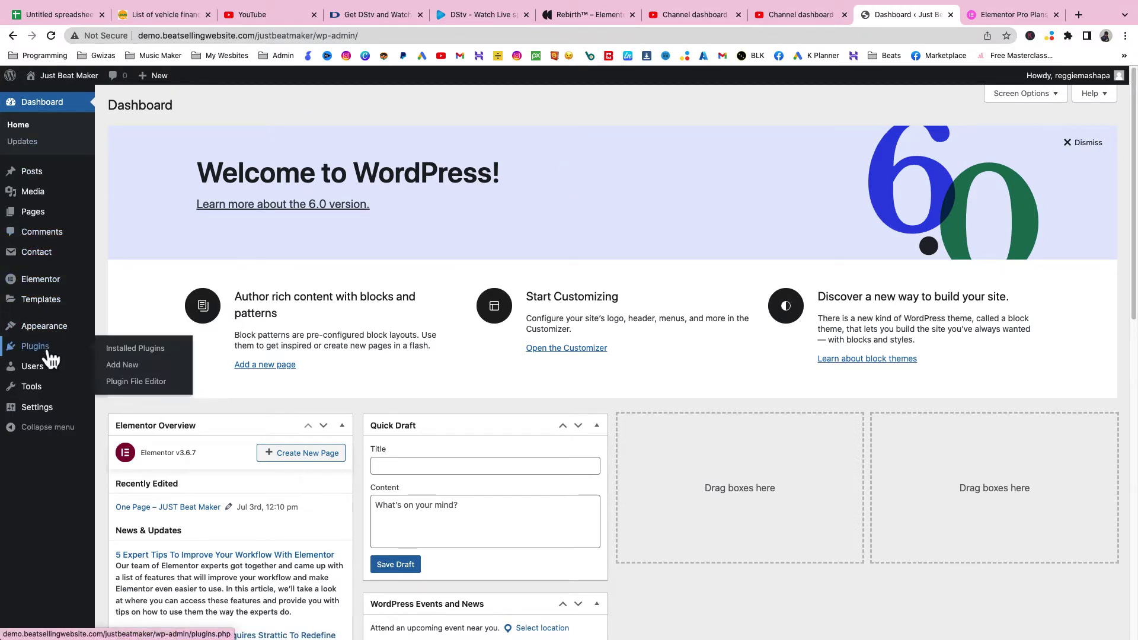
click(135, 370)
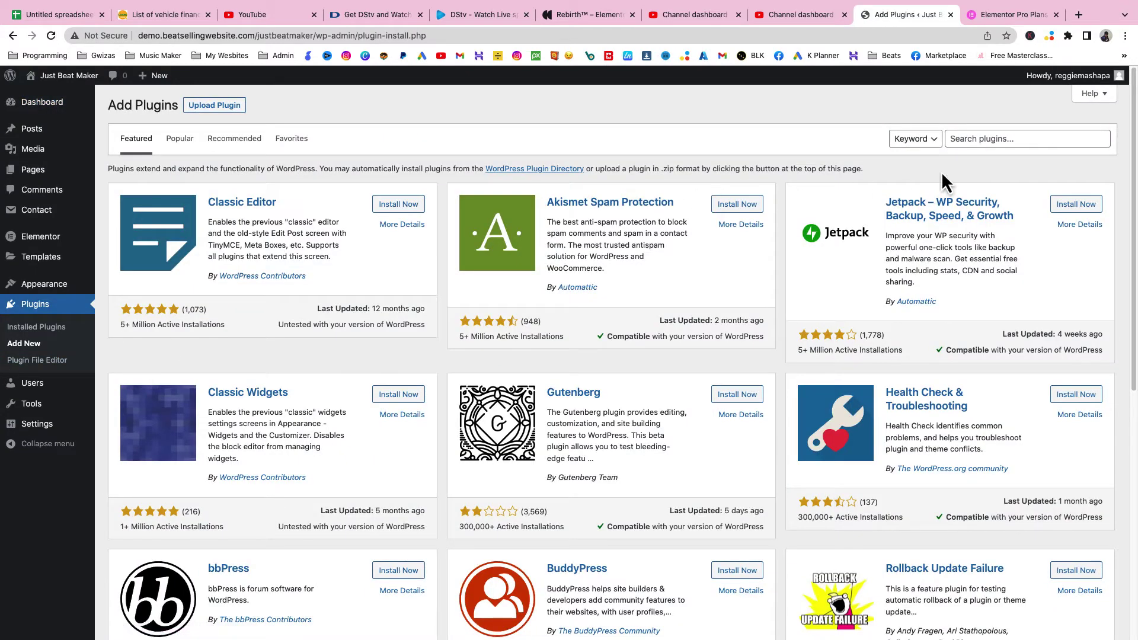
click(986, 140)
text(woo)
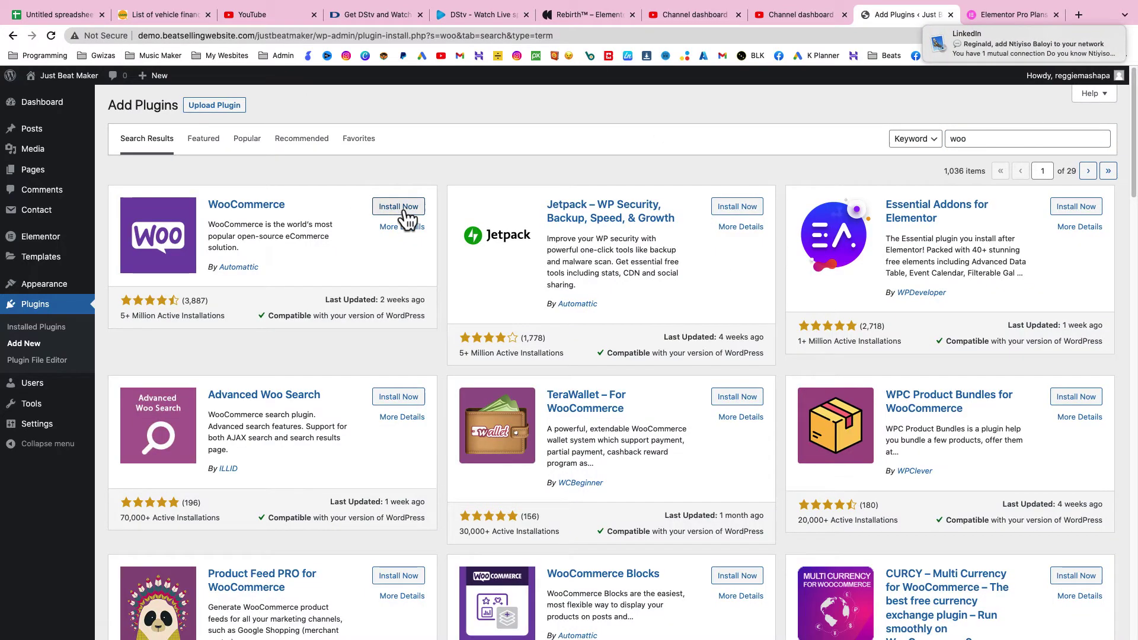
click(403, 211)
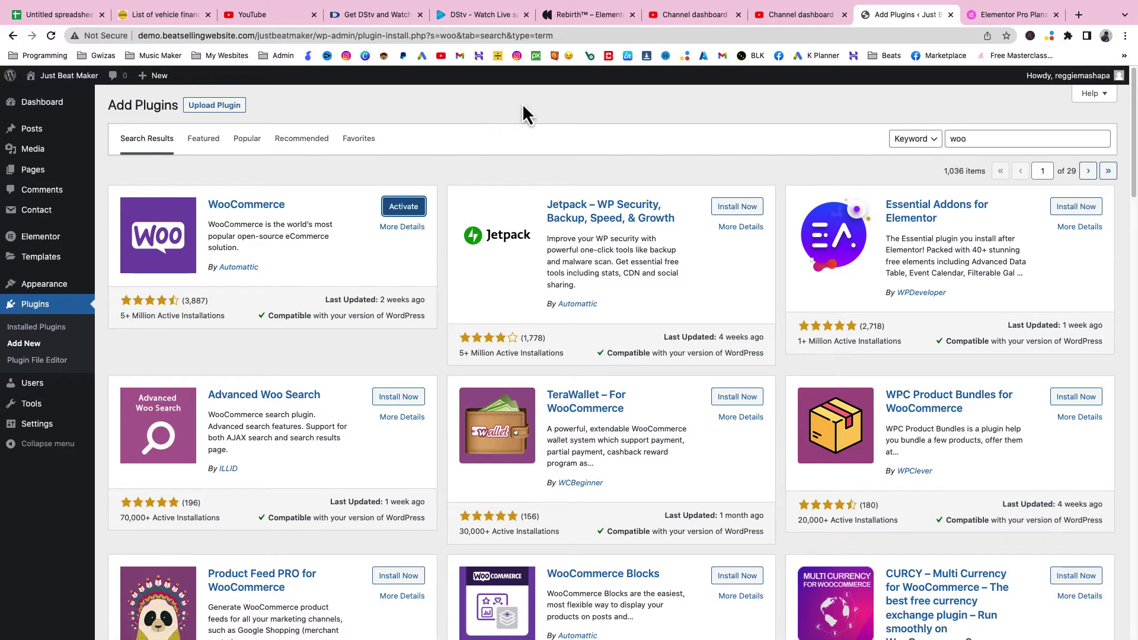
click(406, 209)
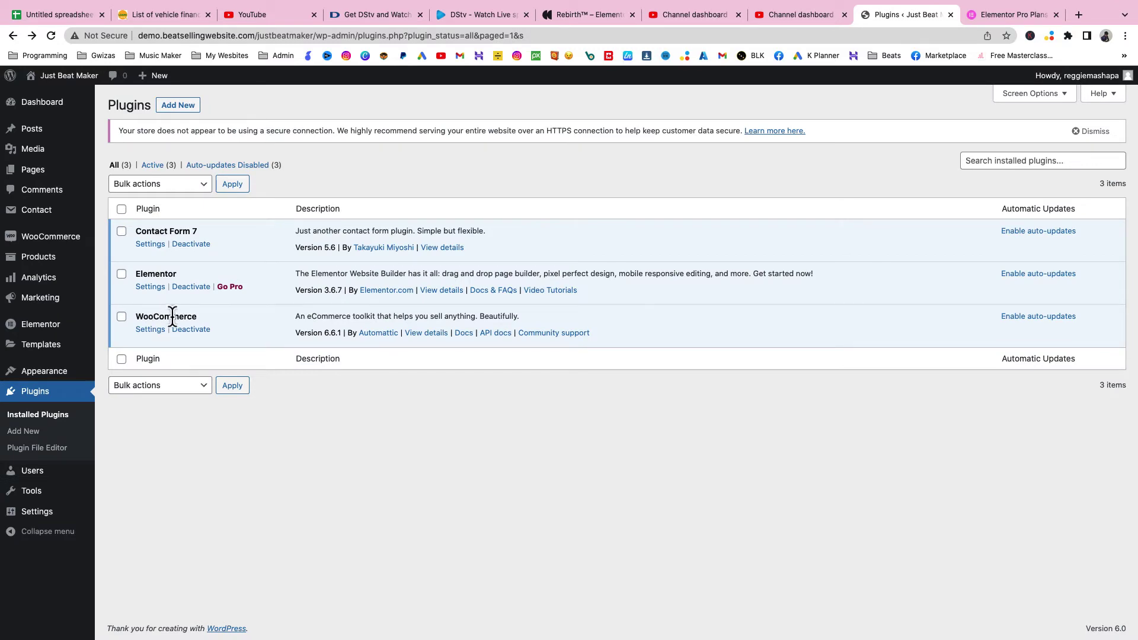
Step: Search 'sonaar' in Add New plugins, then install and activate the Sonaar MP3 Audio Player
click(23, 432)
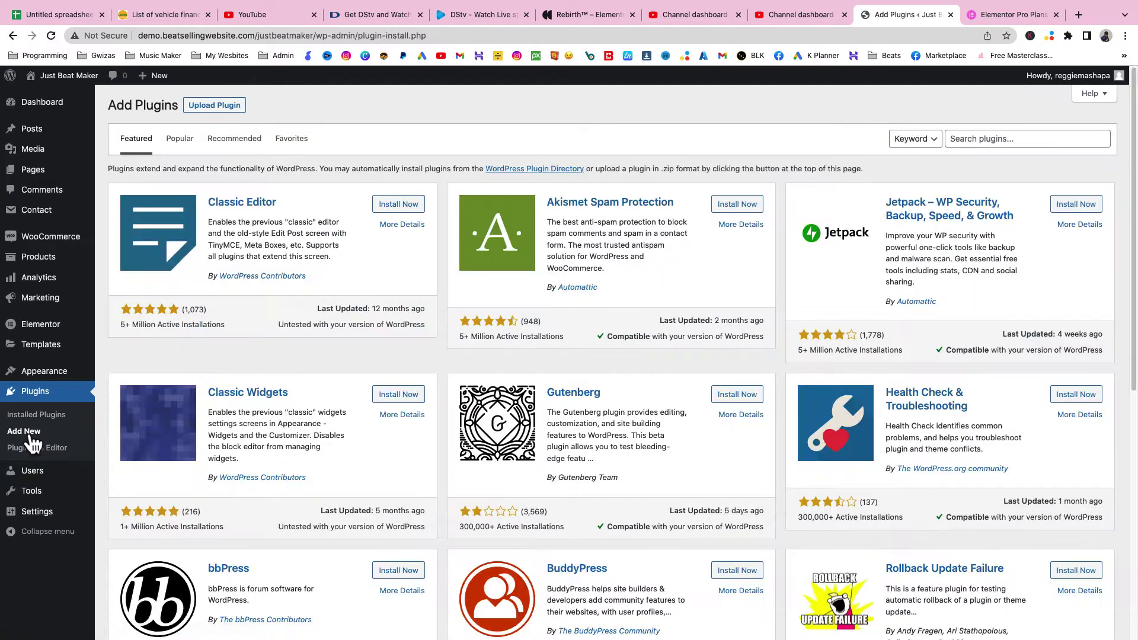
click(1073, 145)
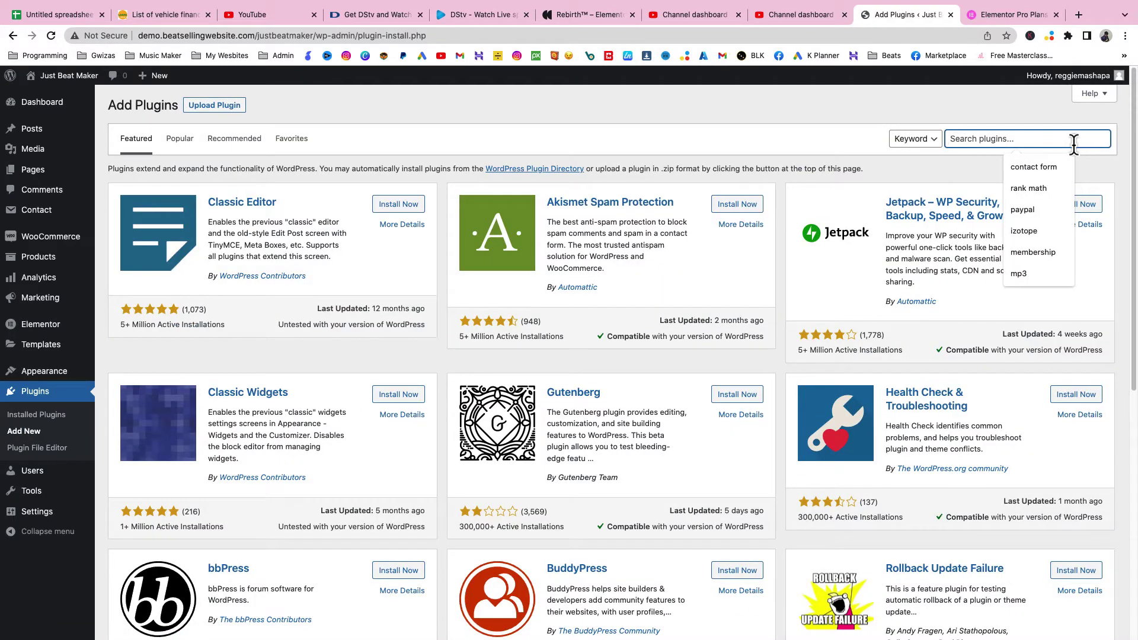
text(sonaa)
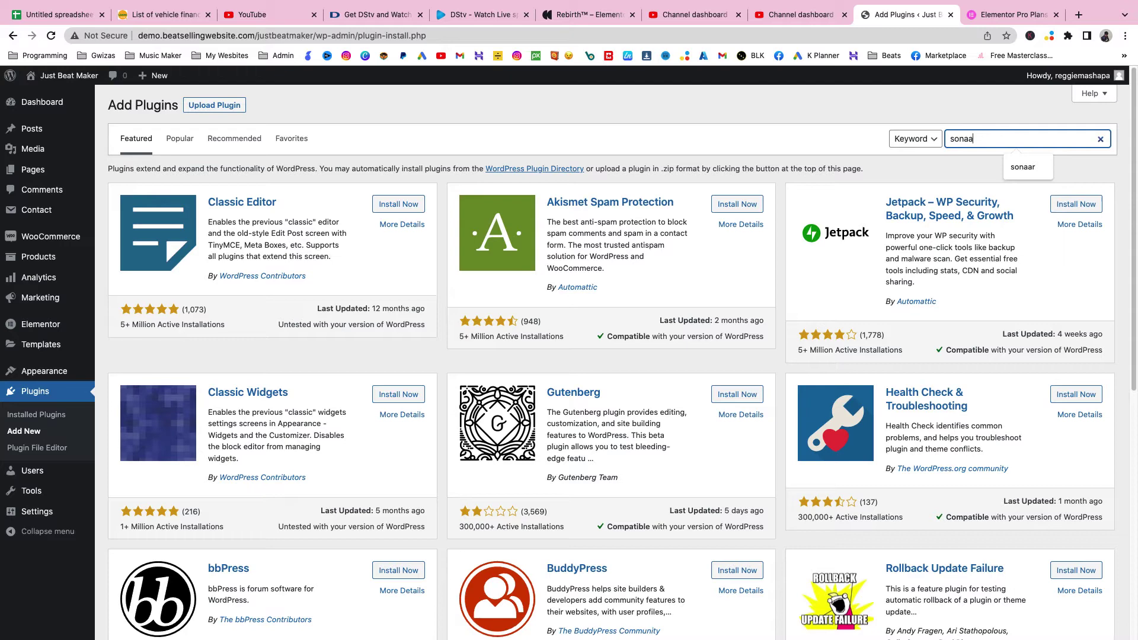
text(r)
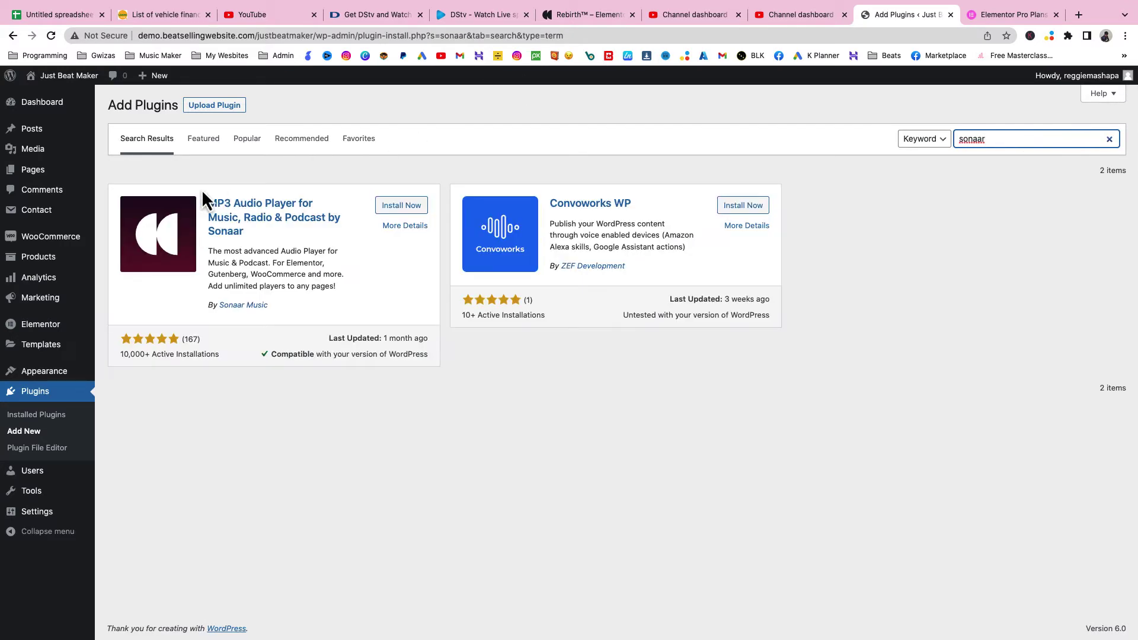
click(402, 205)
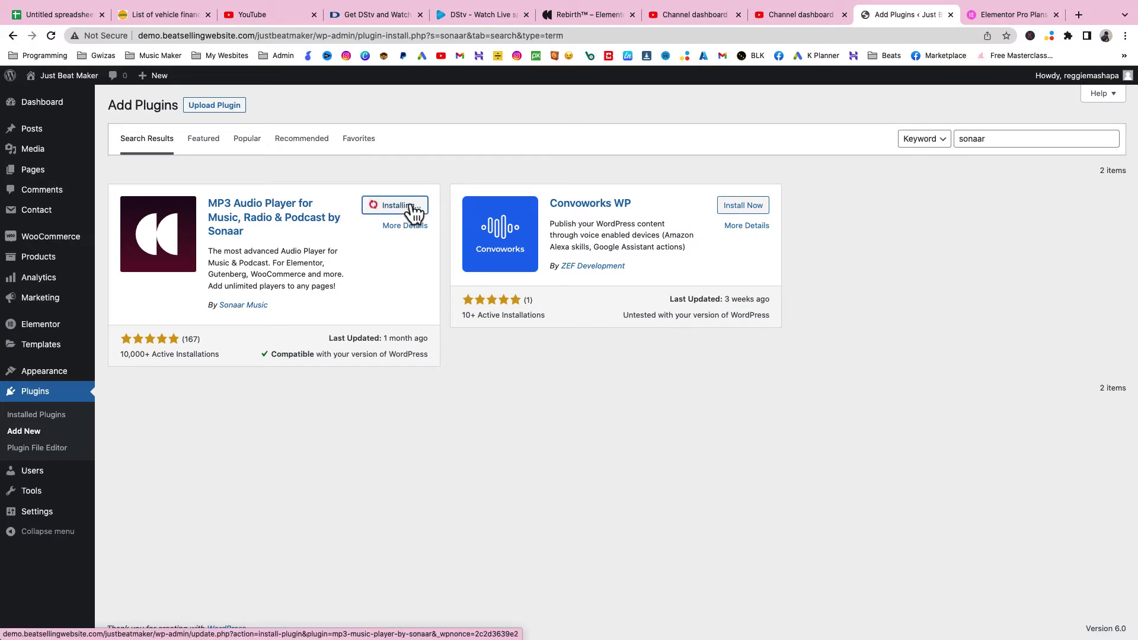
click(406, 206)
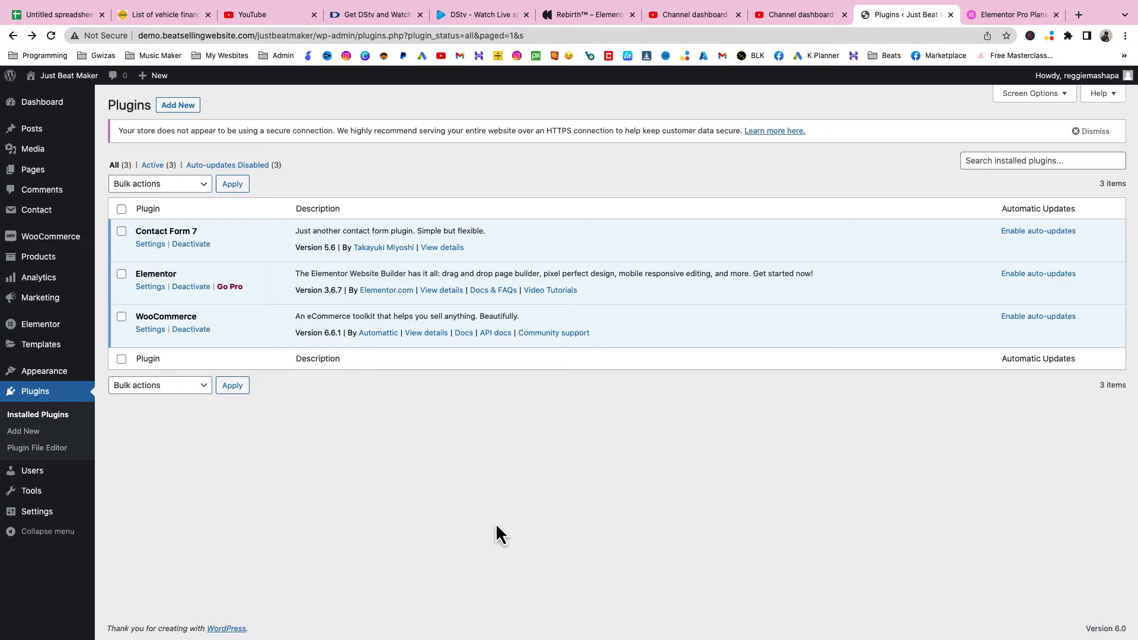
Step: Review the Essential plan's activations and price on the Elementor Pro pricing page
click(1000, 18)
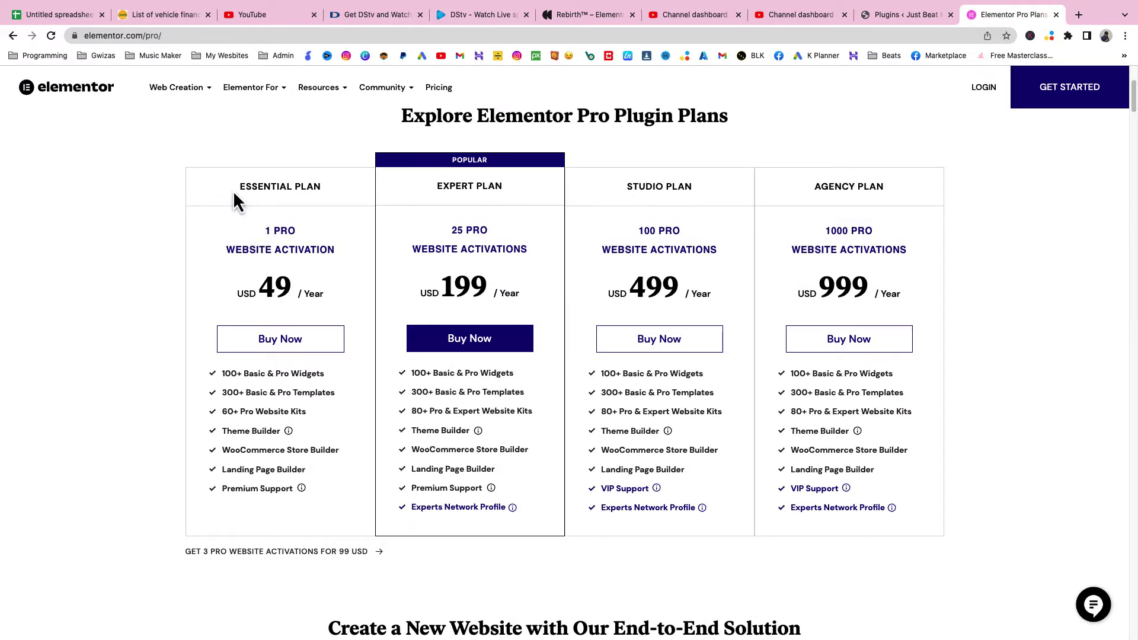
drag(234, 192, 277, 305)
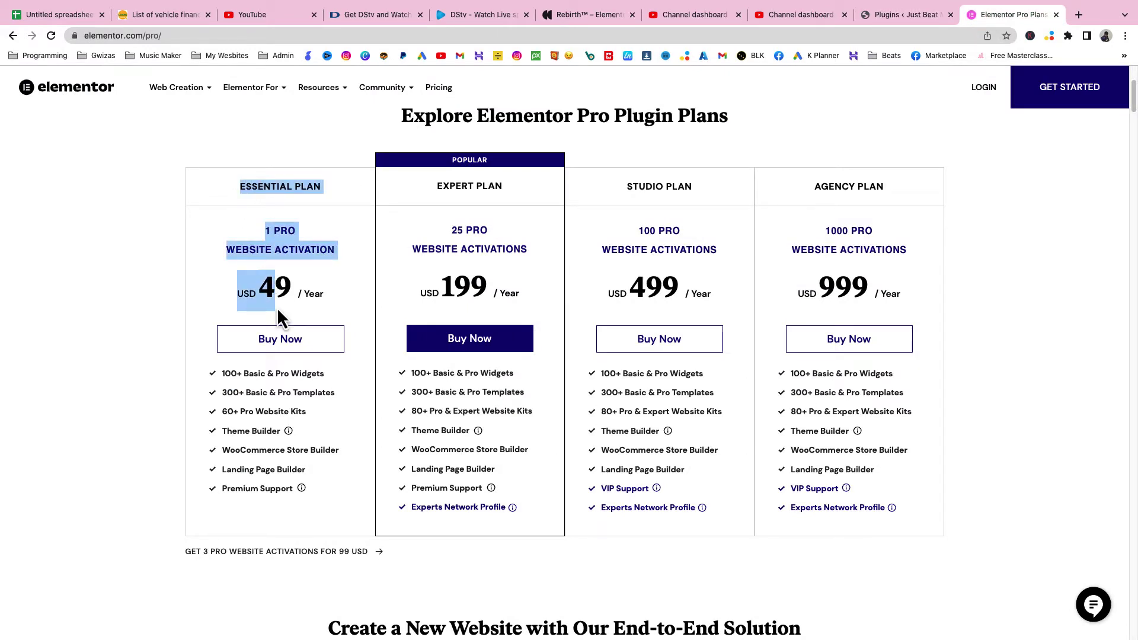
click(263, 406)
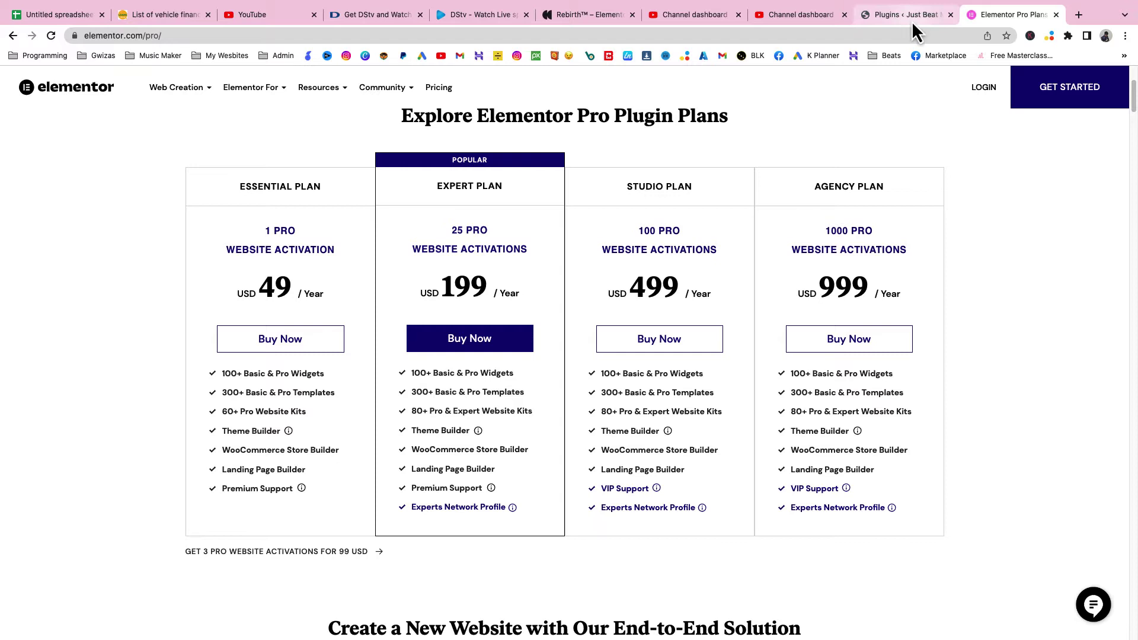
click(894, 14)
key(ctrl+Tab)
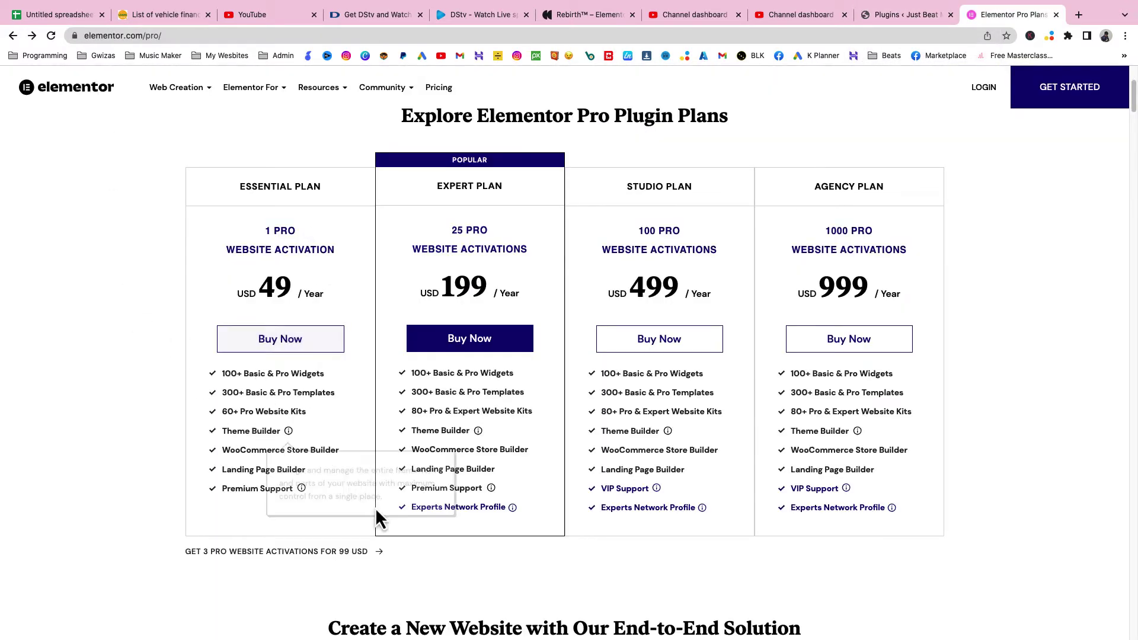
Step: Log in to the Elementor account and save the Elementor Pro zip into Downloads
click(988, 90)
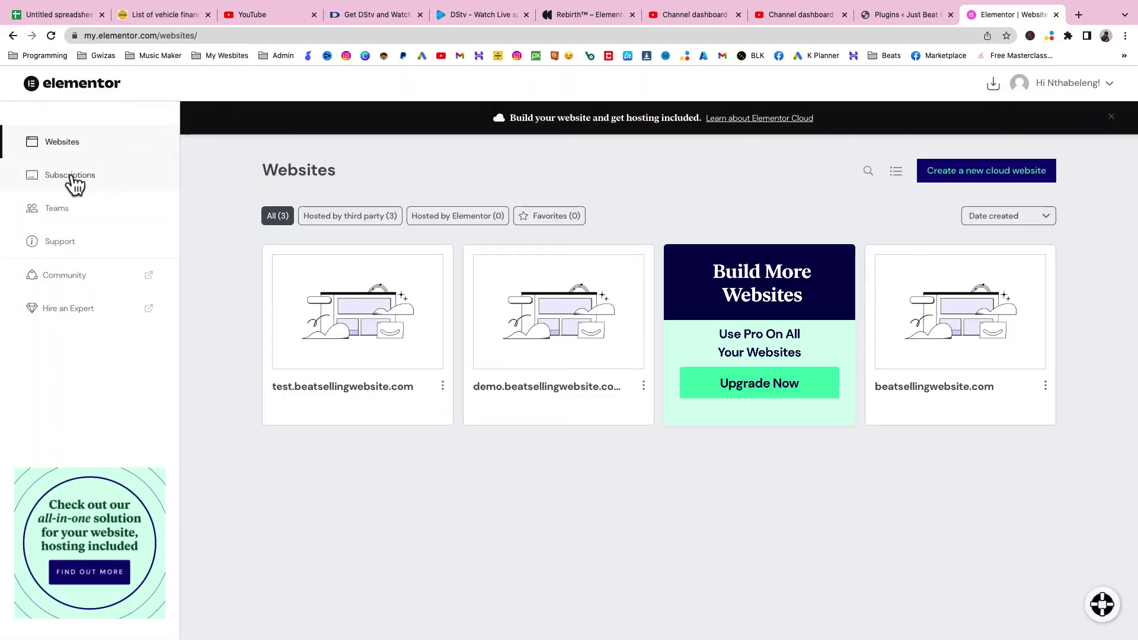
click(71, 178)
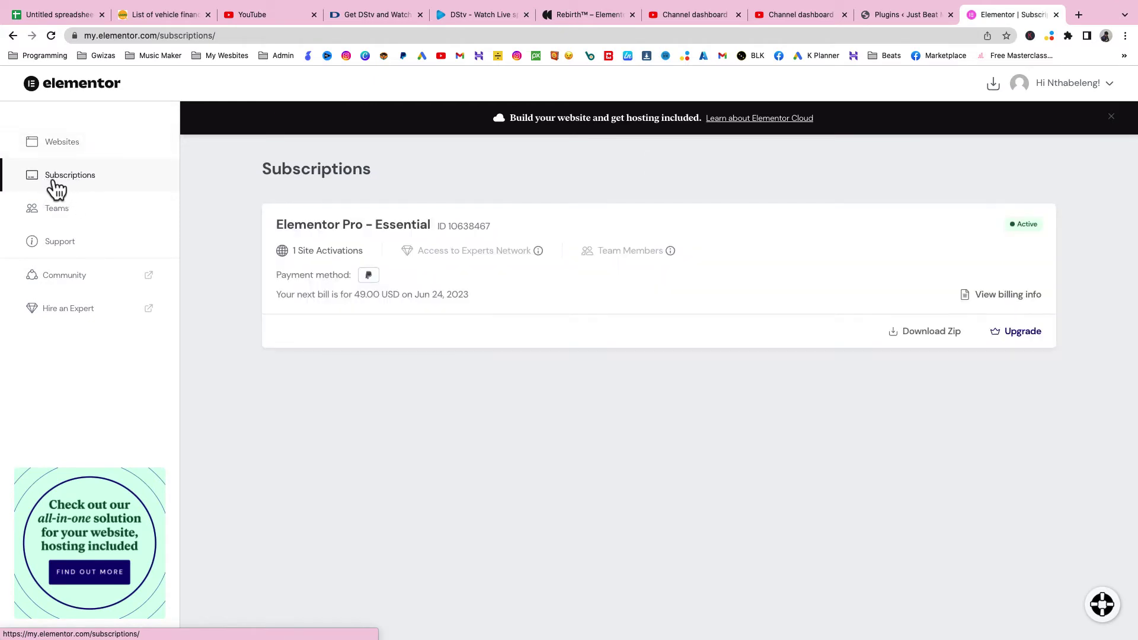
click(938, 348)
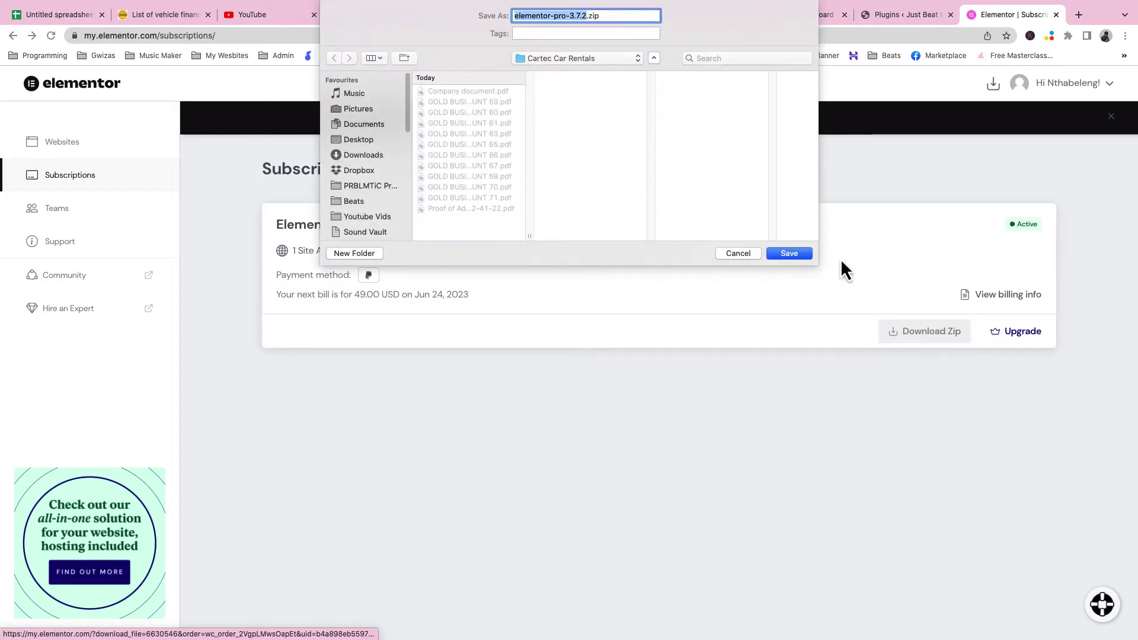
click(378, 156)
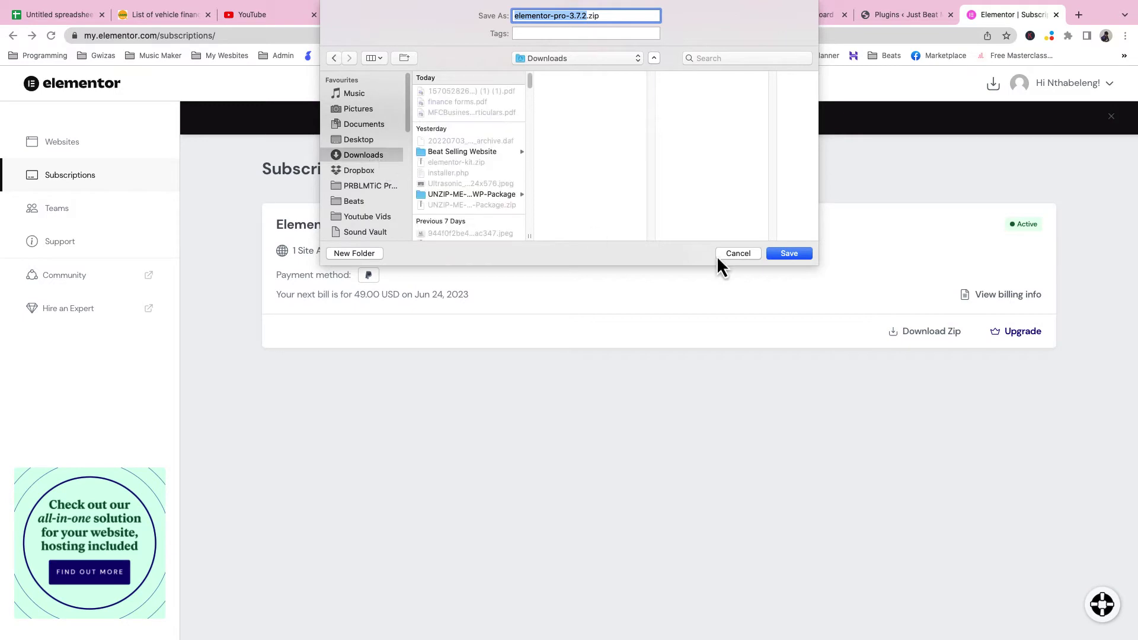
click(793, 255)
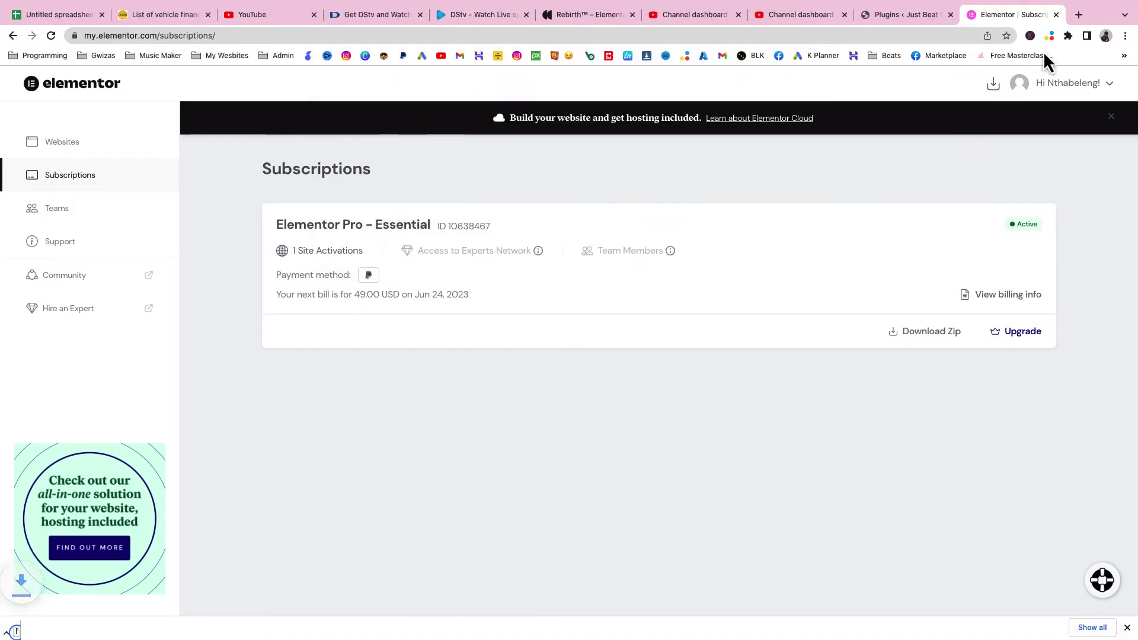
Step: Upload elementor-pro-3.7.2.zip from Downloads via Upload Plugin and install it
click(907, 16)
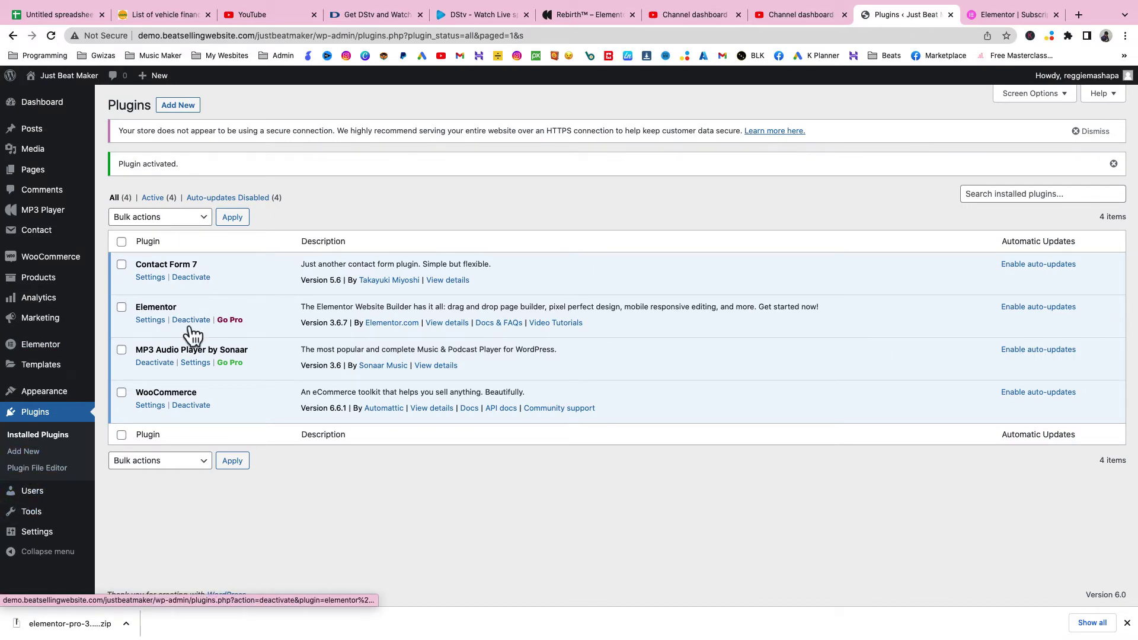
click(38, 457)
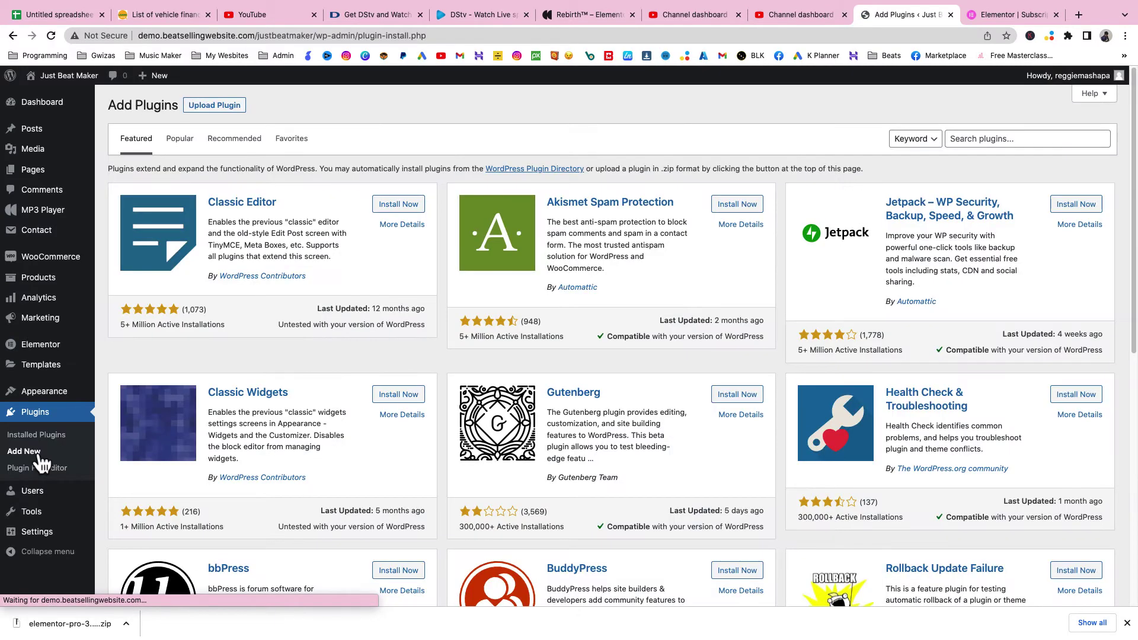
click(214, 106)
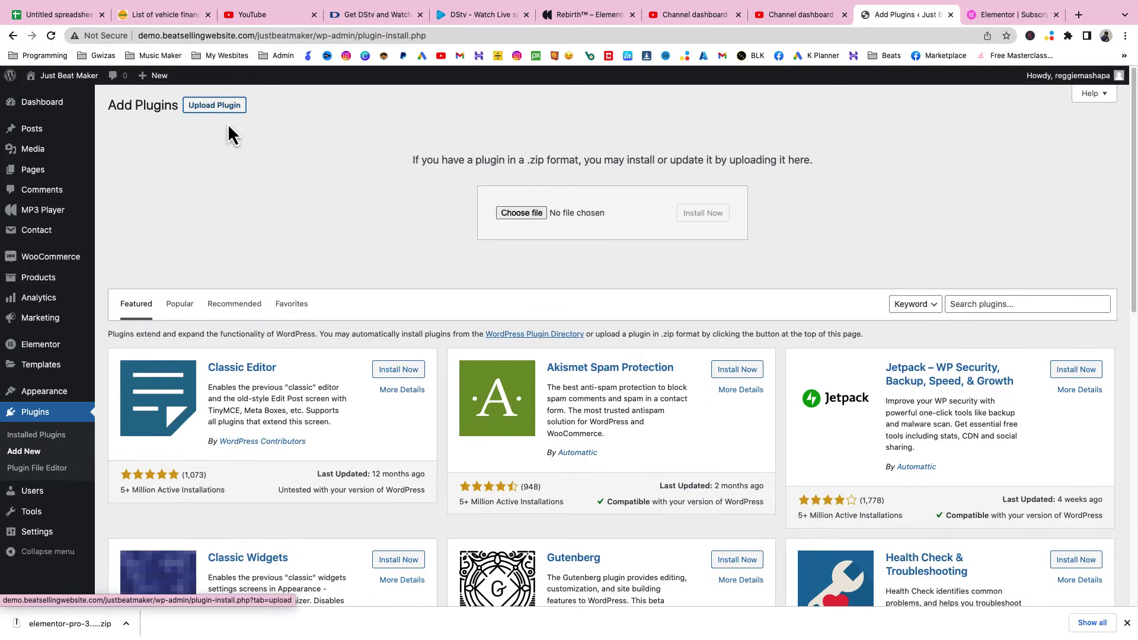
click(533, 216)
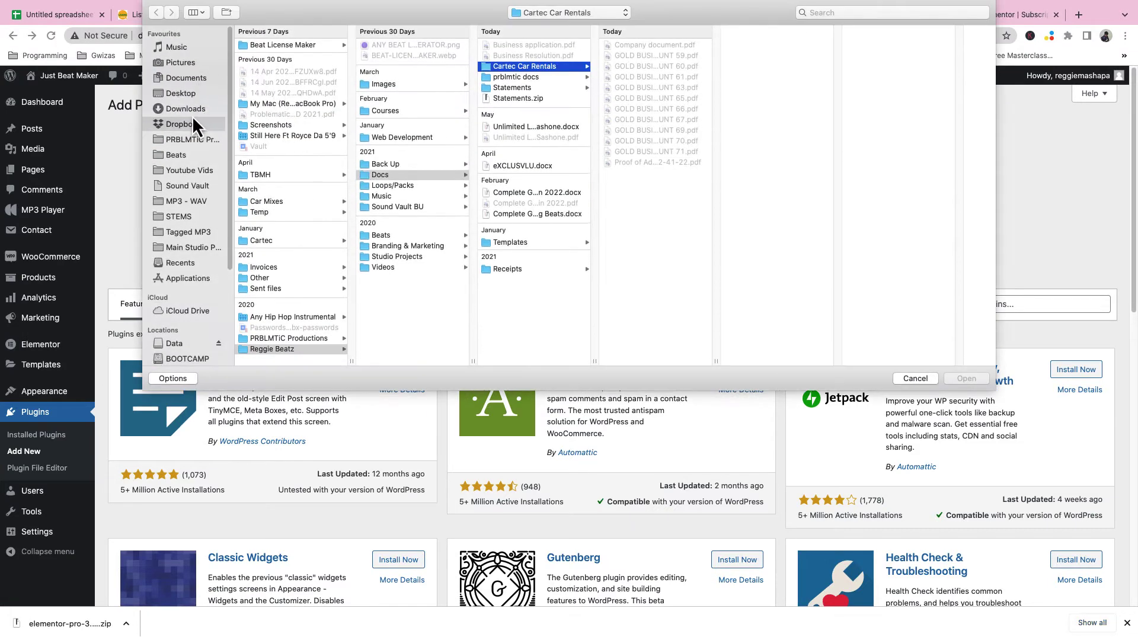
click(195, 137)
click(198, 113)
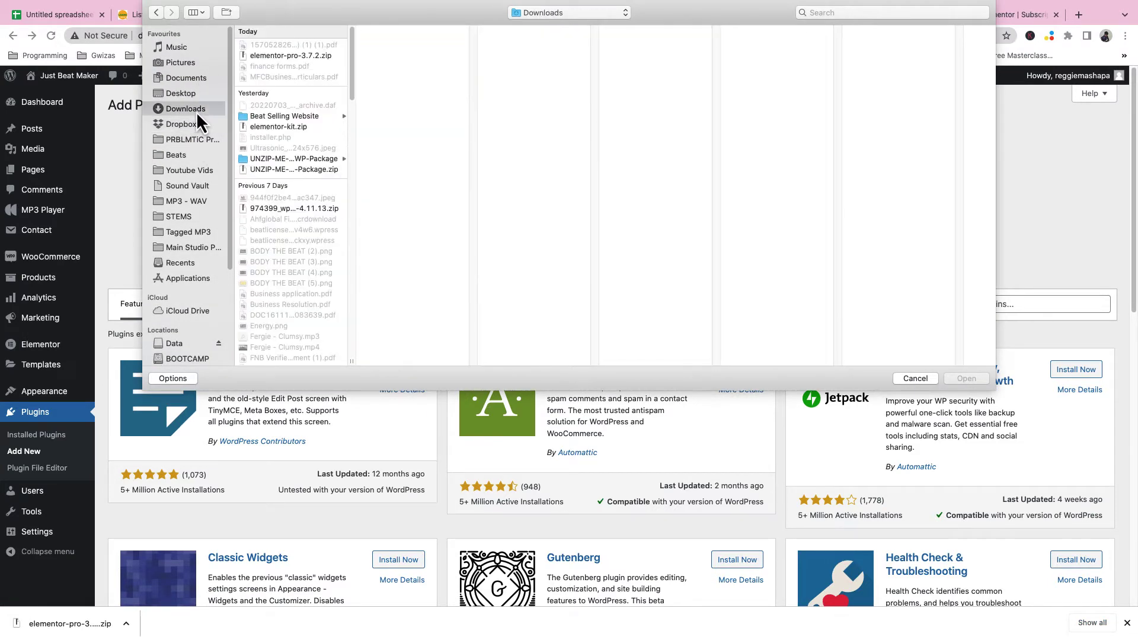
click(299, 55)
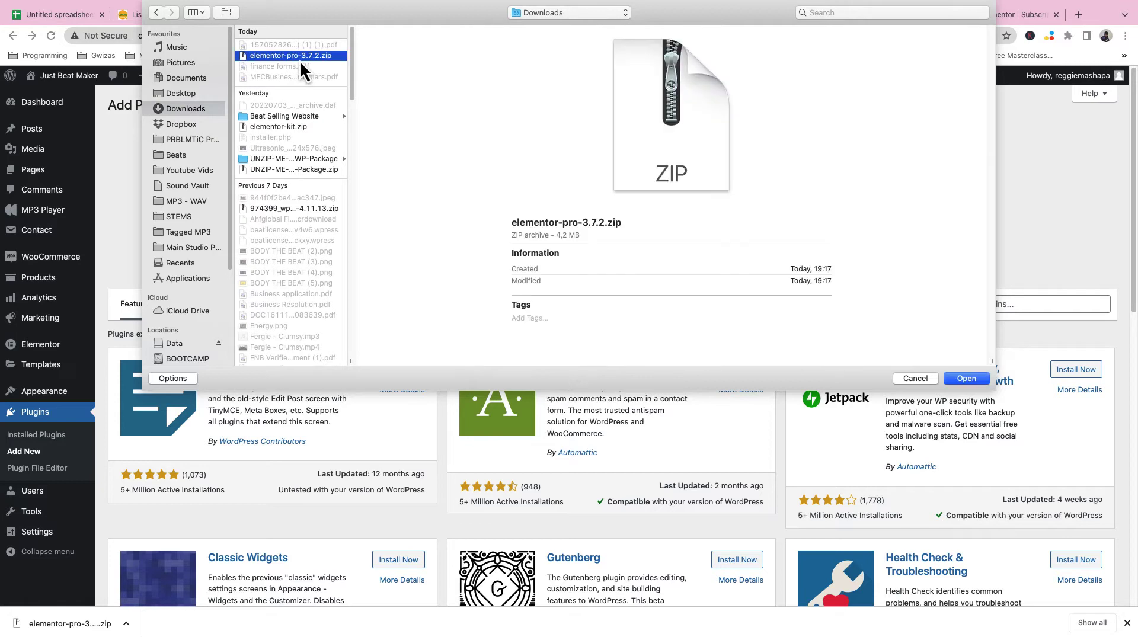
click(955, 379)
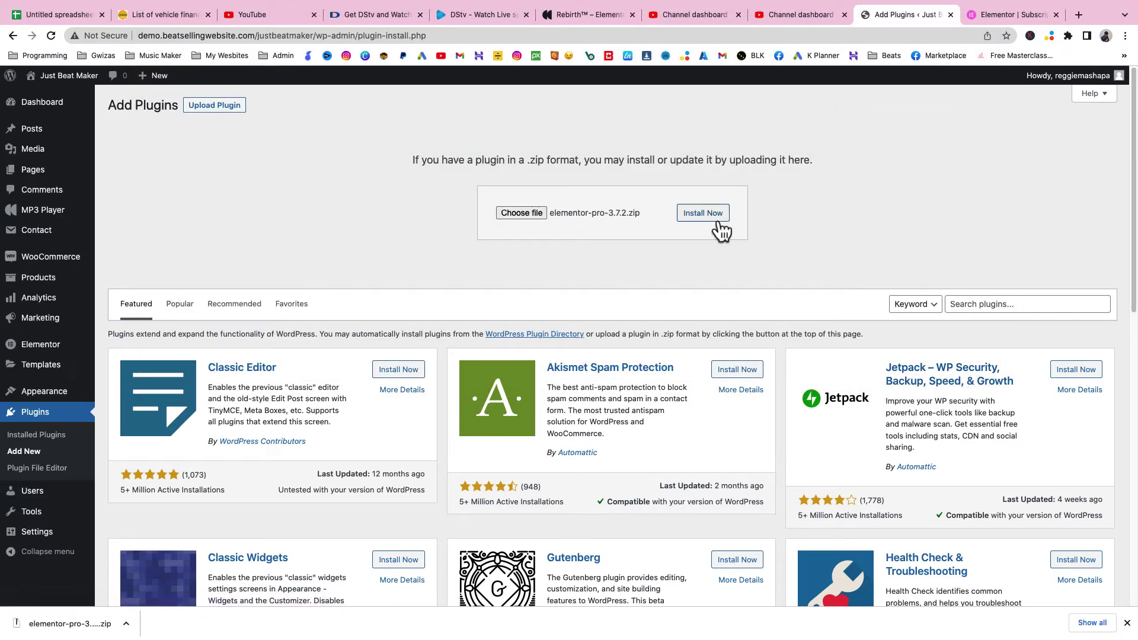
click(704, 215)
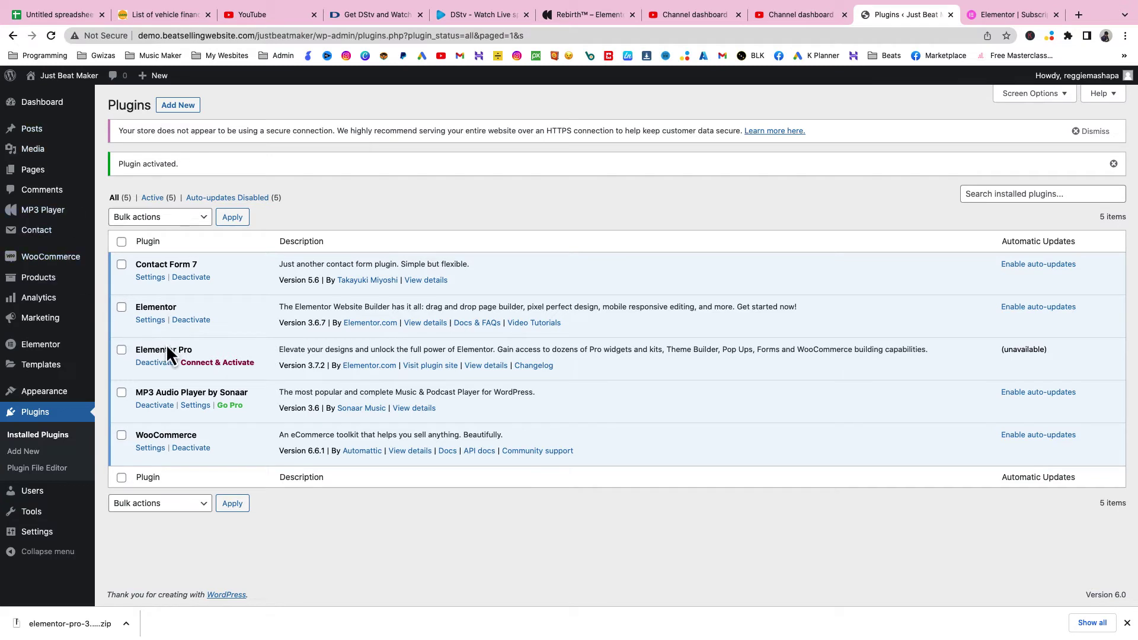
Step: Connect the site, check the Elementor Pro subscription, and activate the license
click(222, 364)
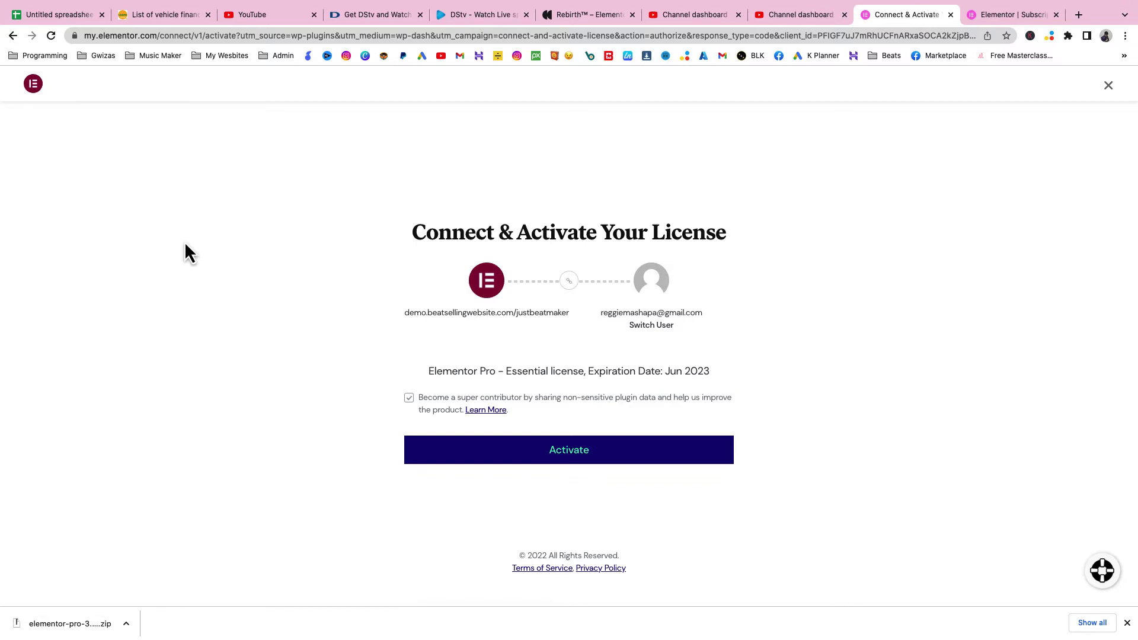
click(1004, 17)
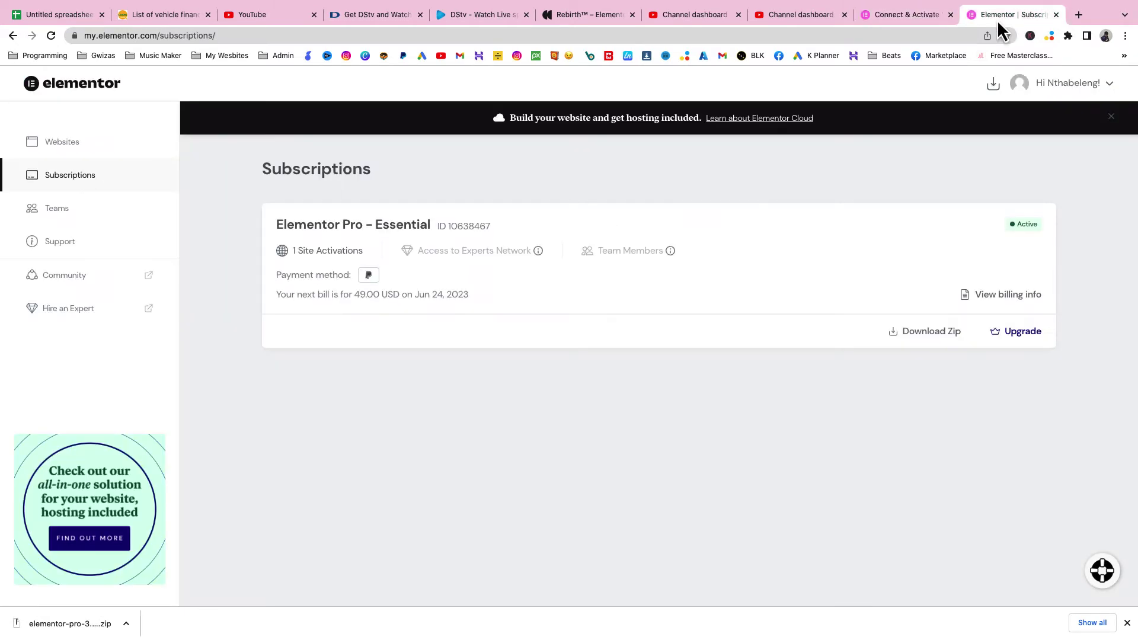
click(912, 13)
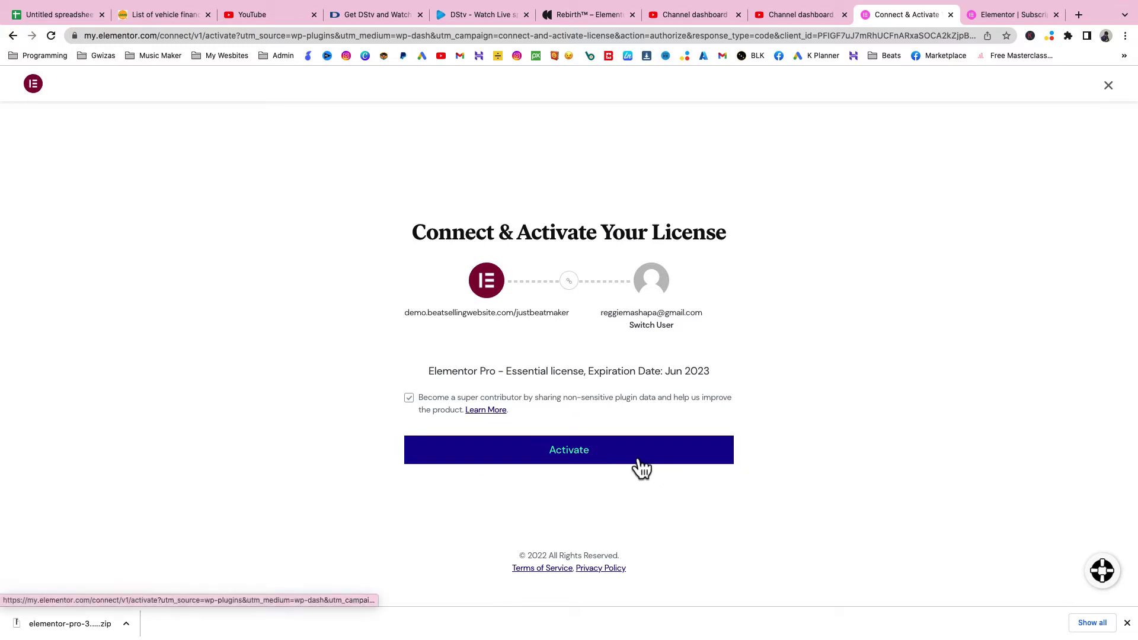
click(601, 463)
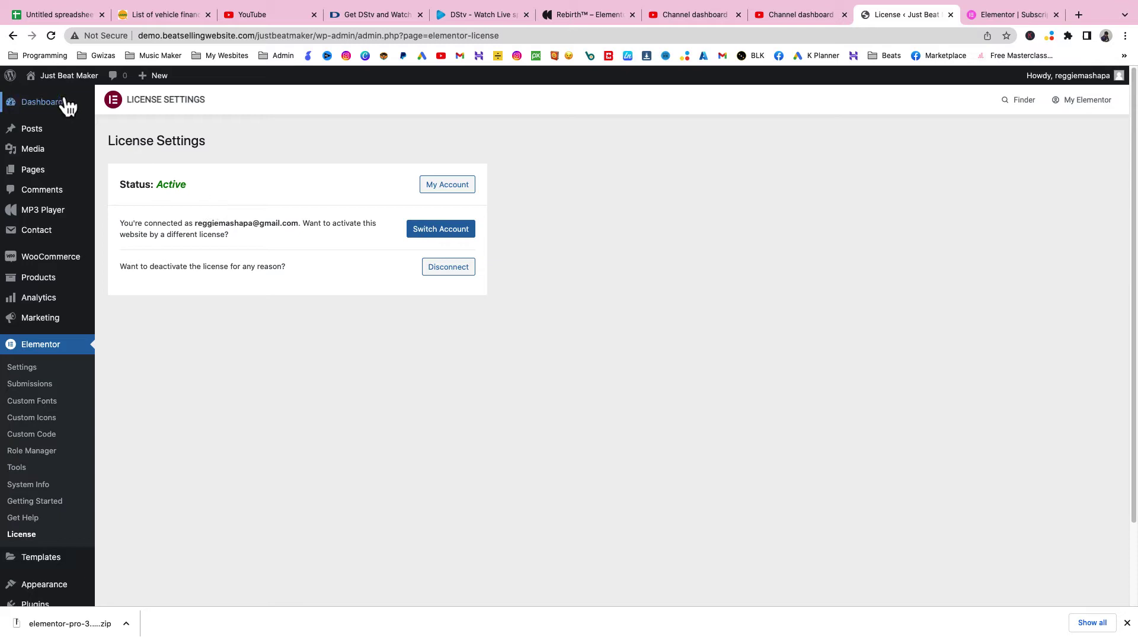
Step: Open the Dashboard from the site-name dropdown in the admin bar
mouse_move(67, 84)
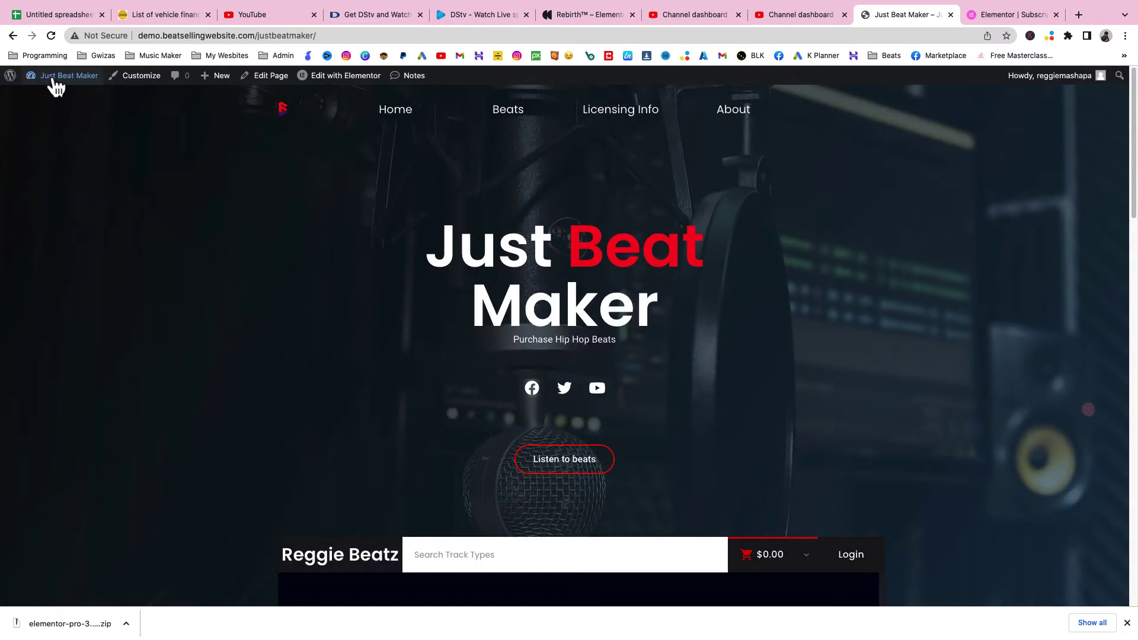
click(54, 98)
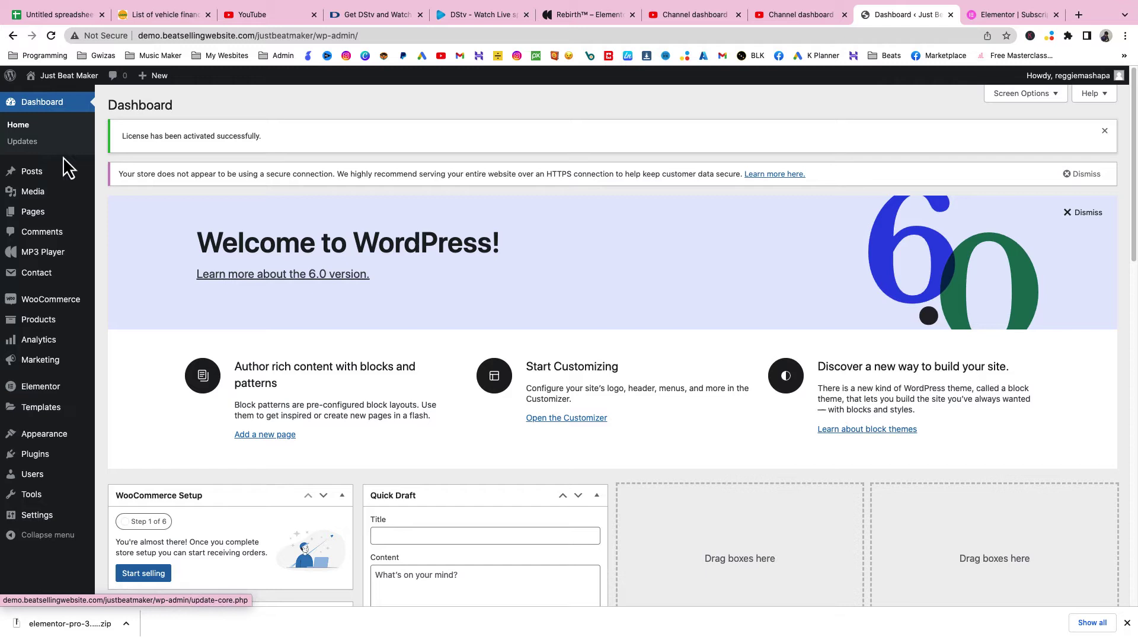
mouse_move(68, 172)
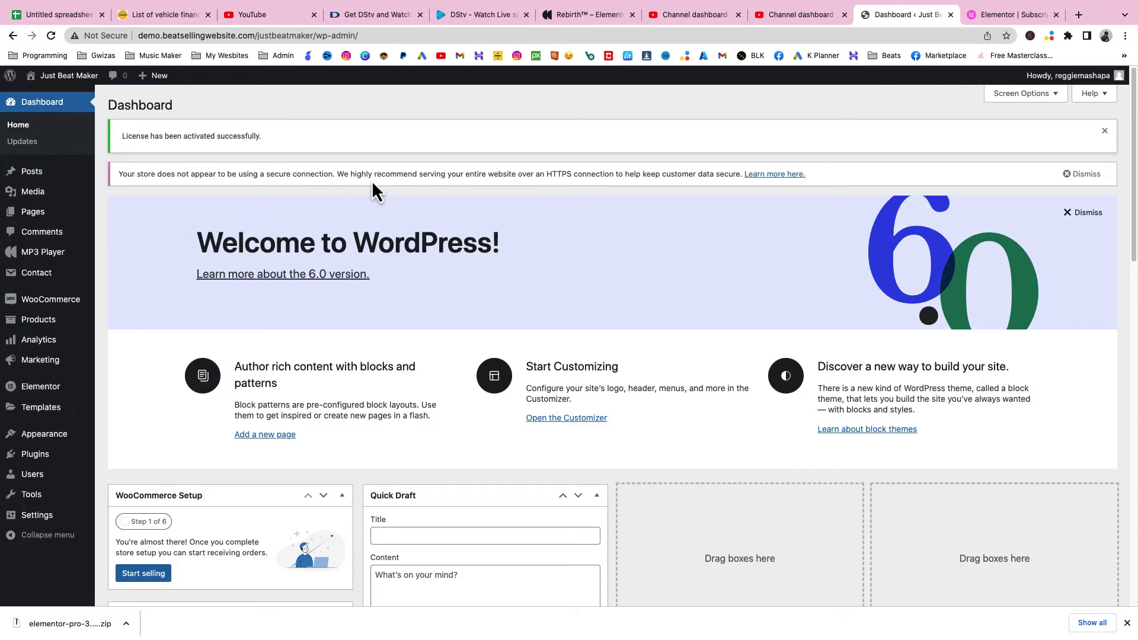
mouse_move(36, 327)
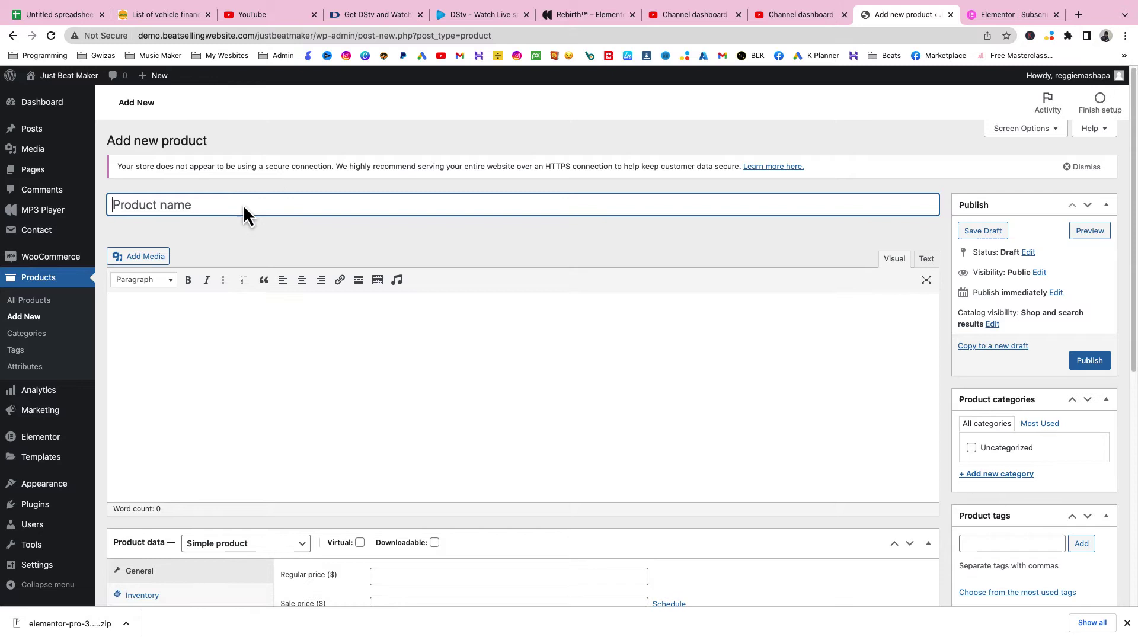
Step: Enter 'Dark Trap Loops' as the product name, replacing the mistyped text
text(DARK)
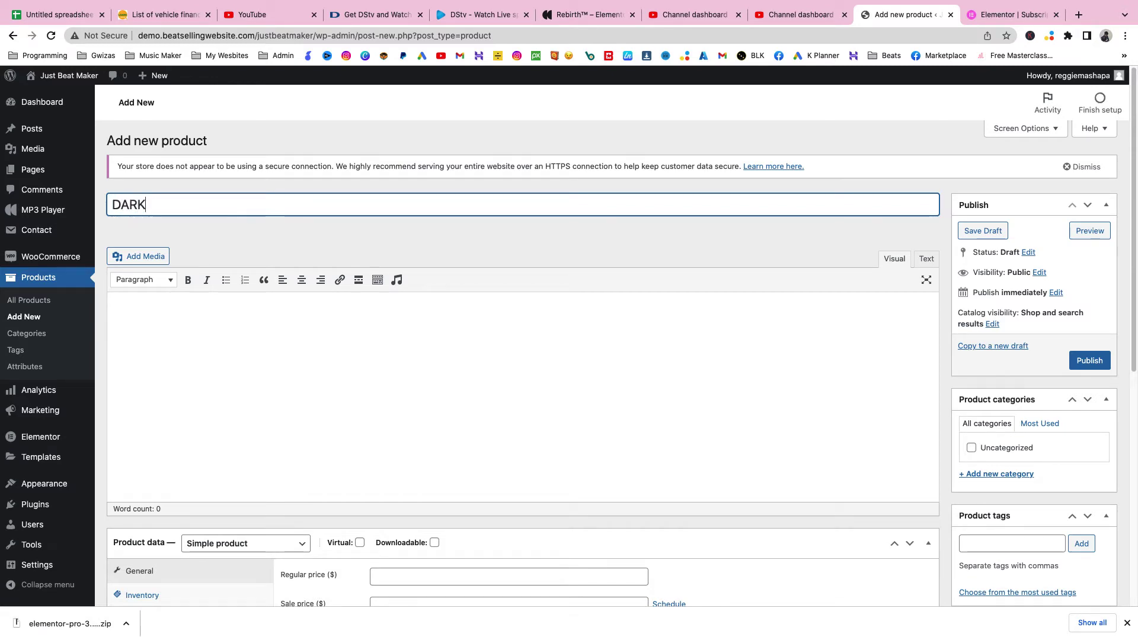
text( tAP)
key(super+a)
text(Dark Trap Loops)
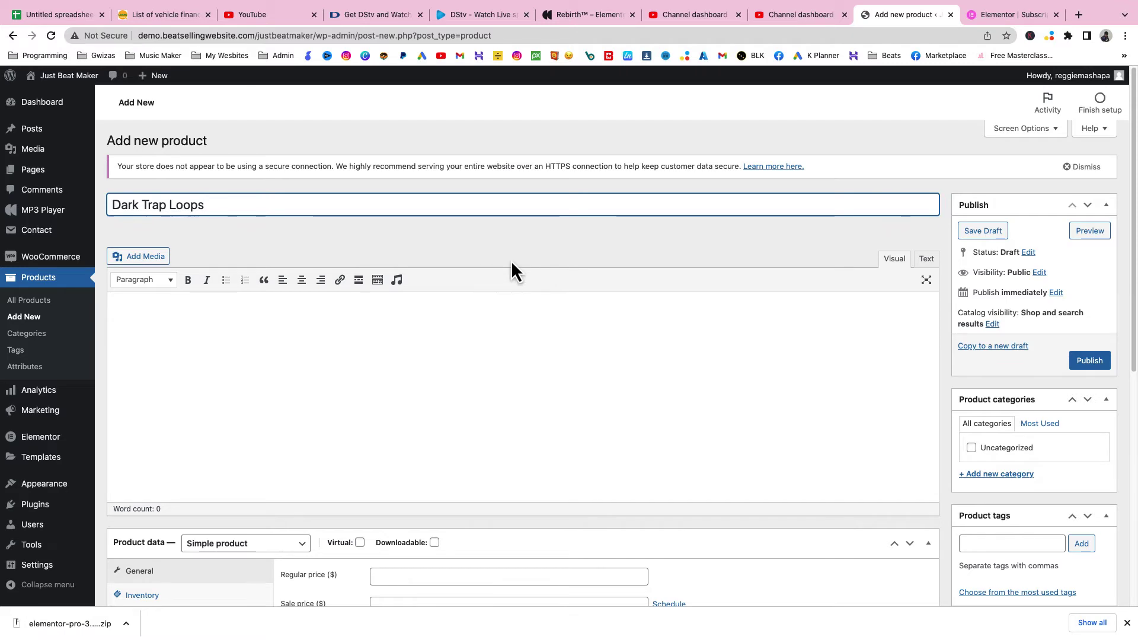
scroll(511, 263, down, 5)
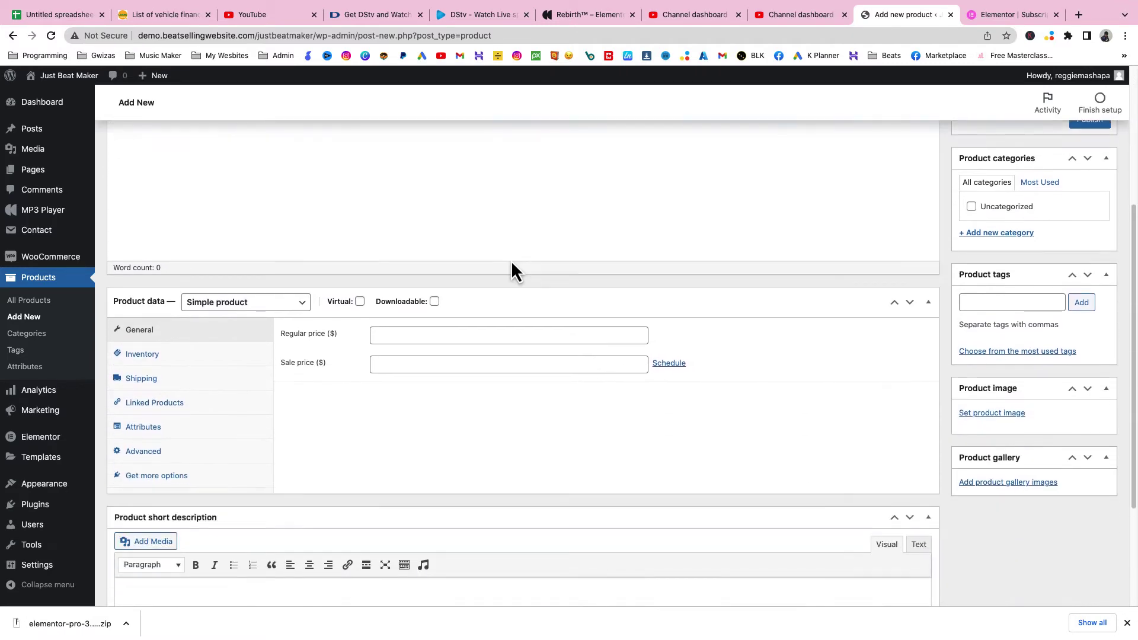
Step: Tick Downloadable and Virtual, and set regular price 30 and sale price 15
click(436, 302)
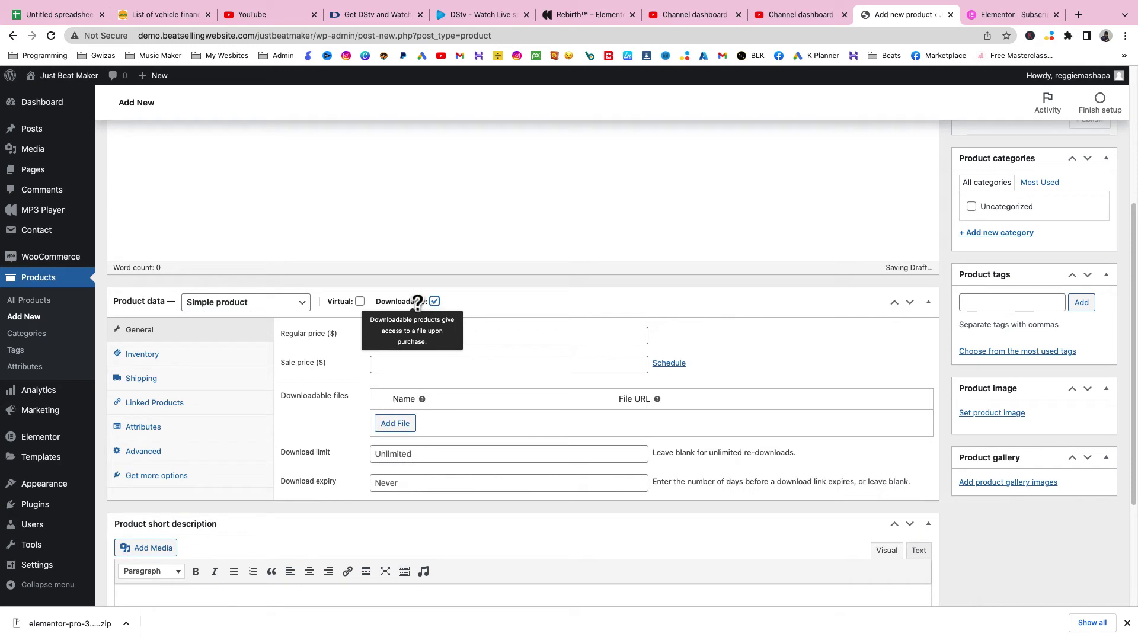
click(359, 302)
scroll(374, 342, down, 2)
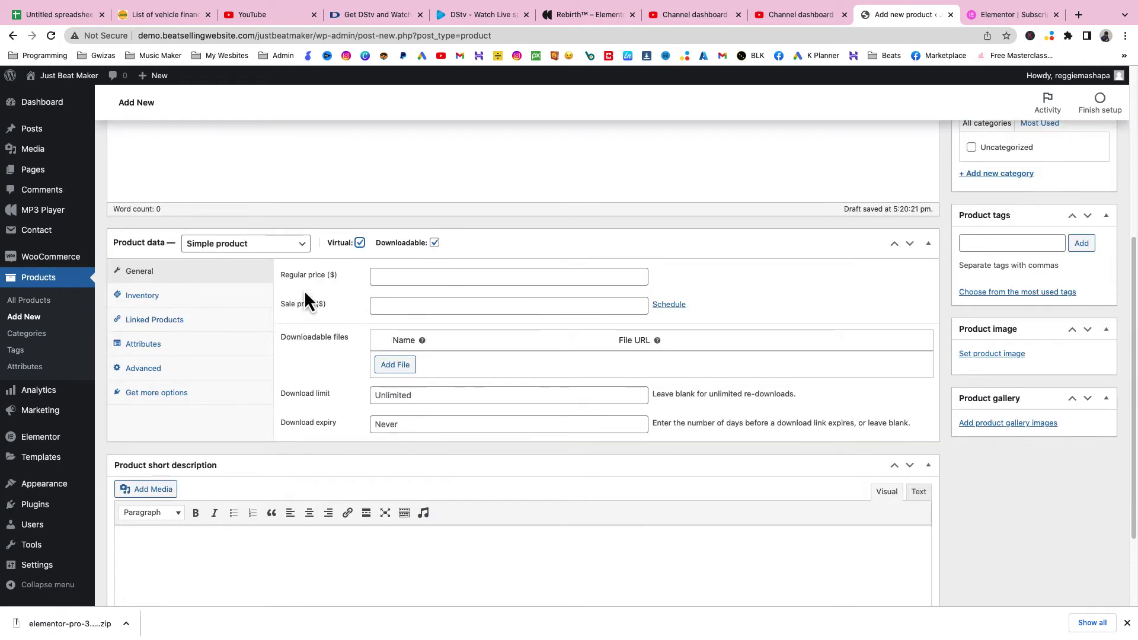
click(402, 274)
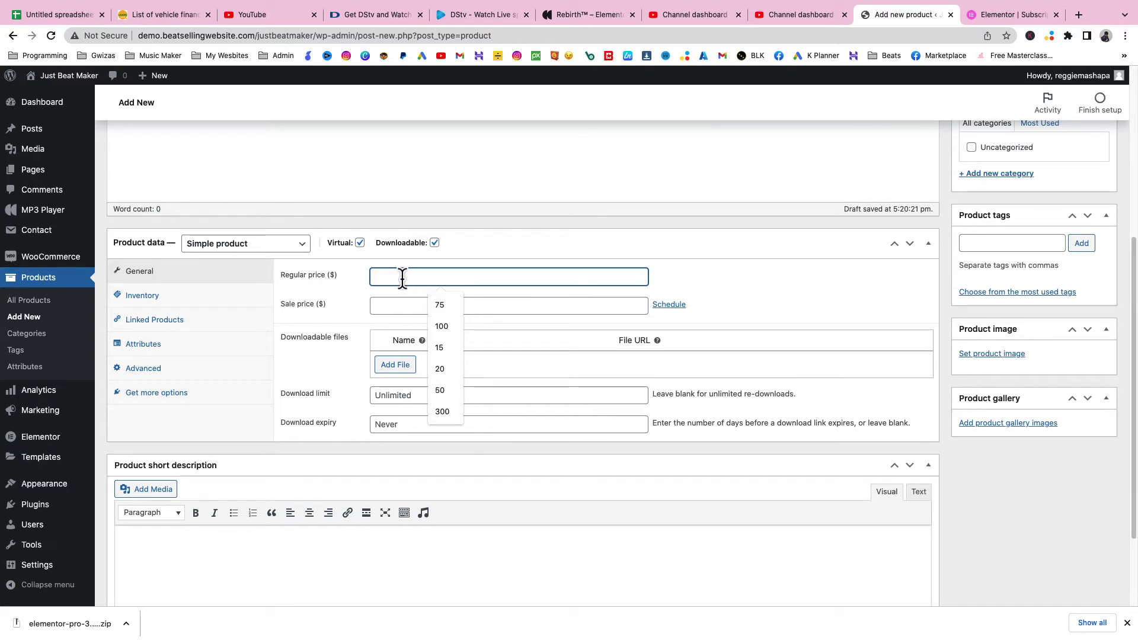
text(30)
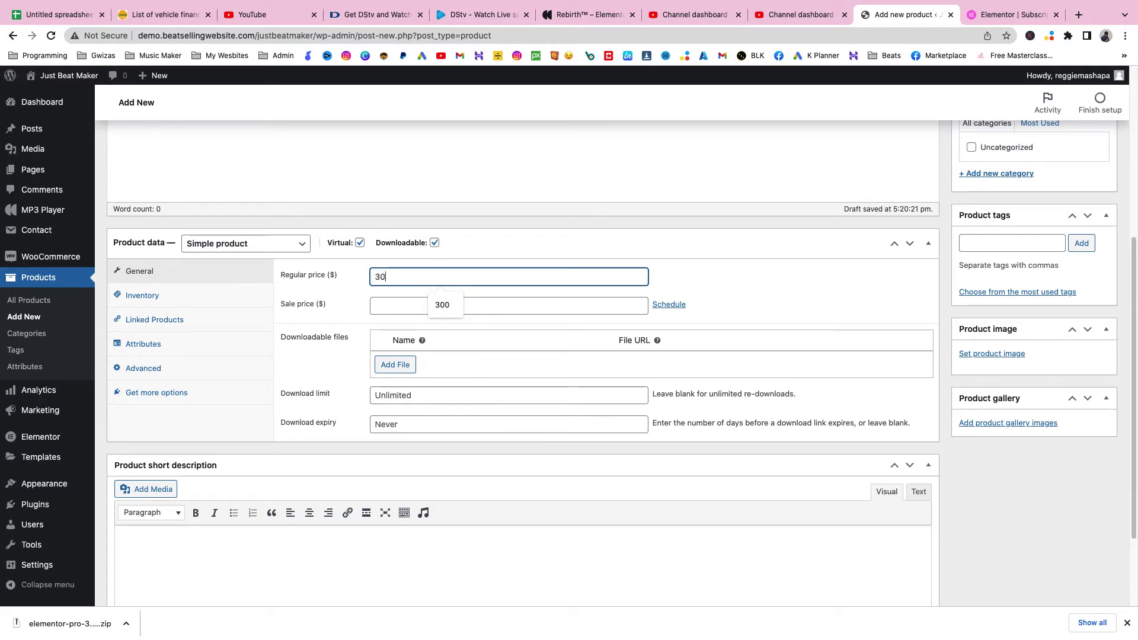
click(396, 304)
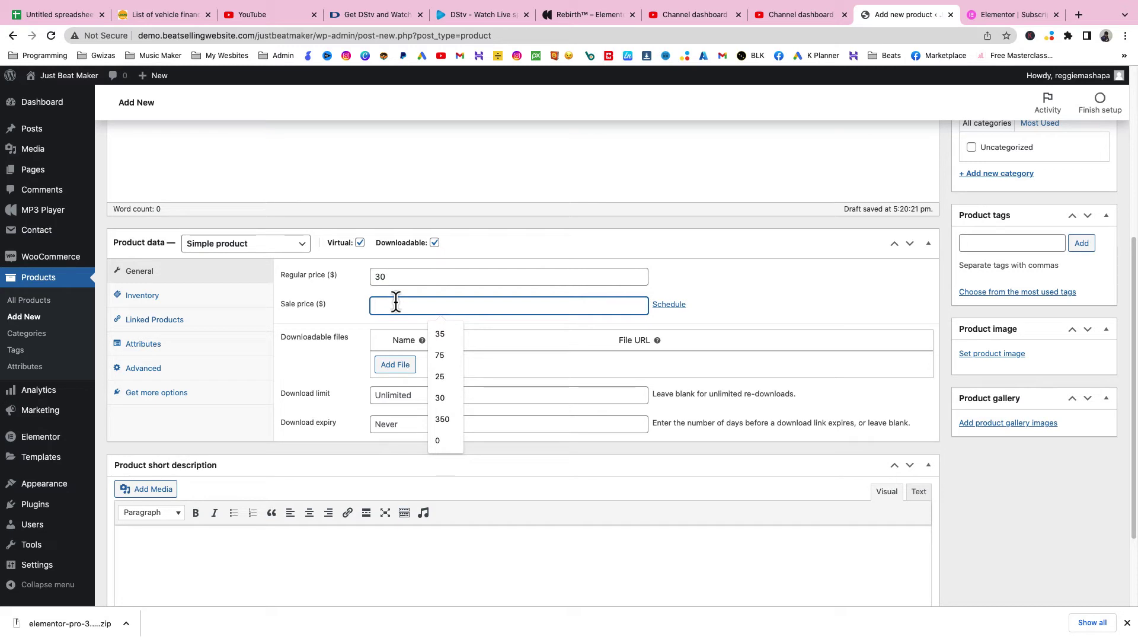
text(15)
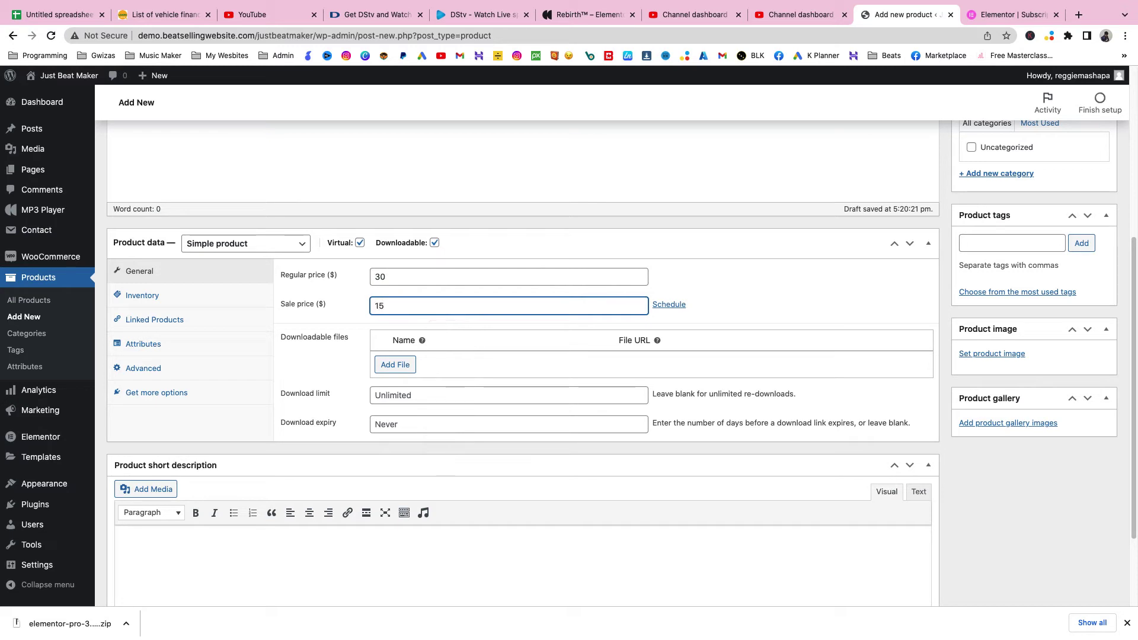
click(800, 246)
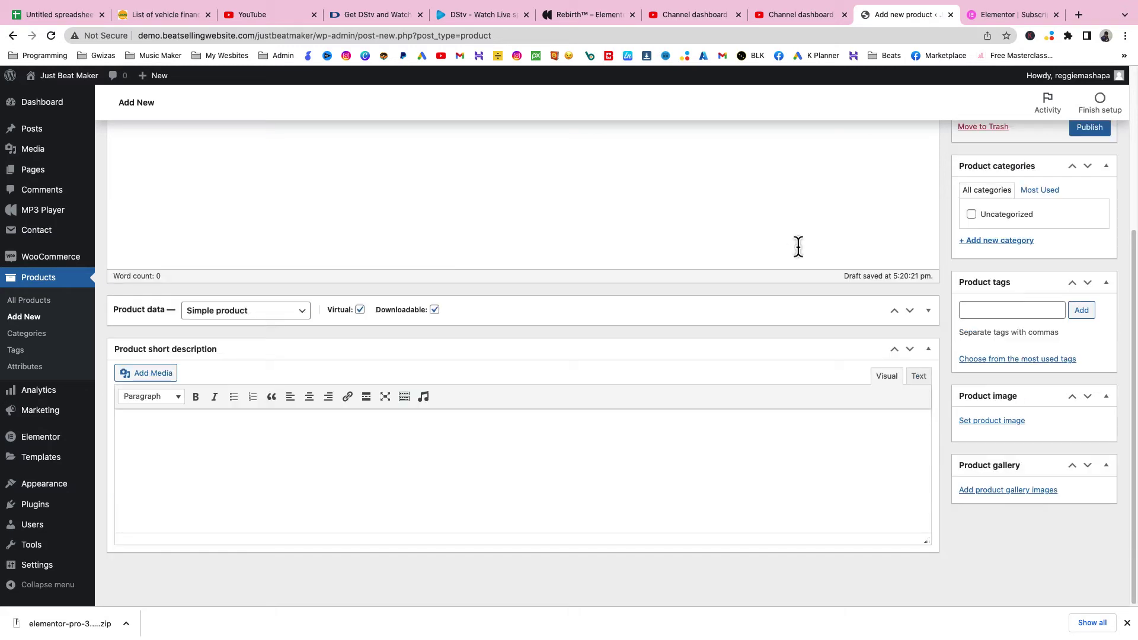
click(737, 310)
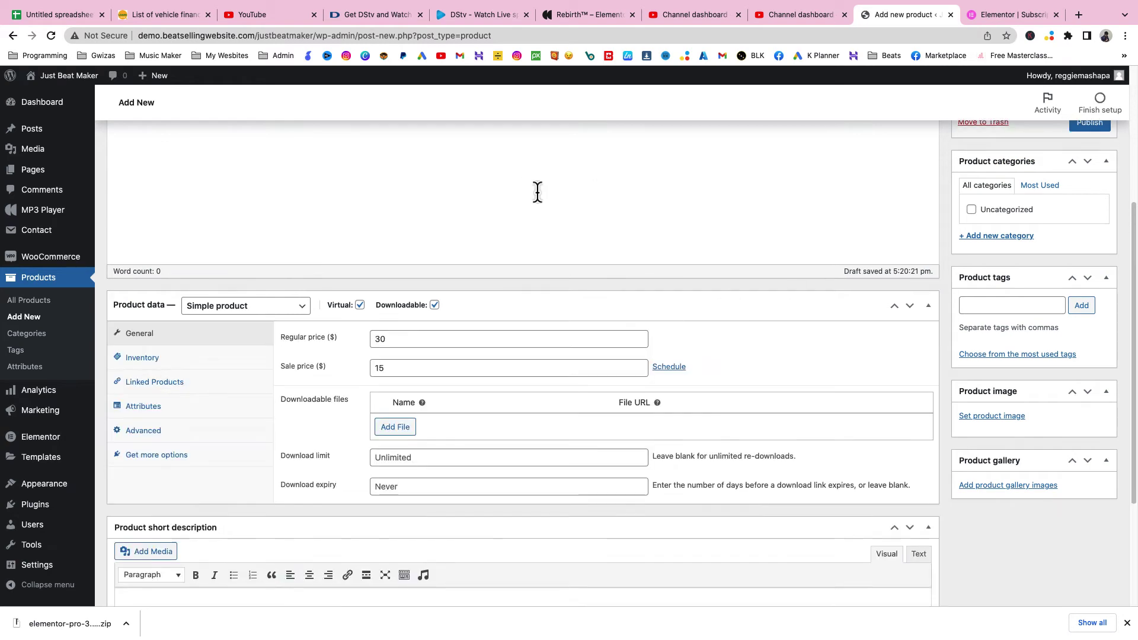
scroll(536, 190, down, 3)
scroll(368, 204, up, 1)
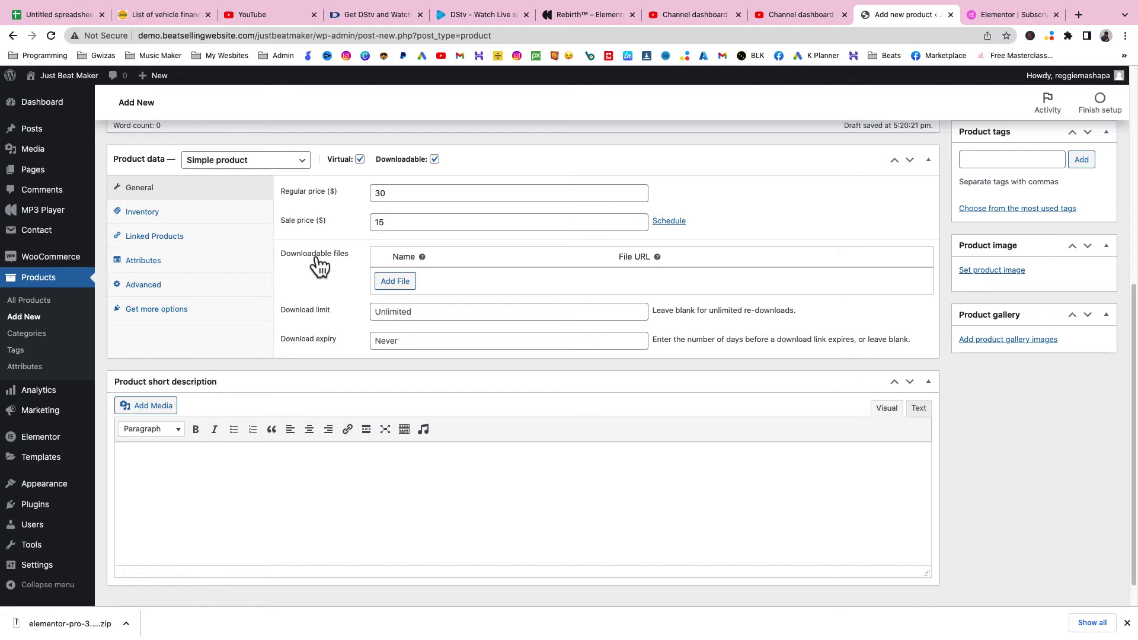
Step: Add a downloadable file row and upload elementor-kit.zip from Downloads as its File URL
click(396, 281)
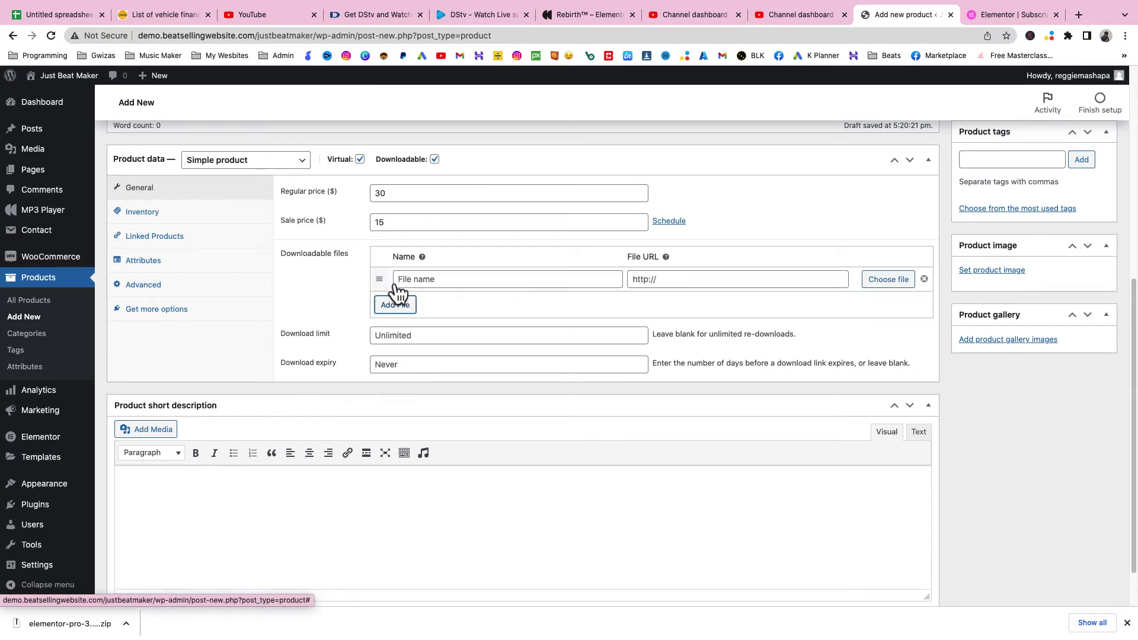
click(897, 287)
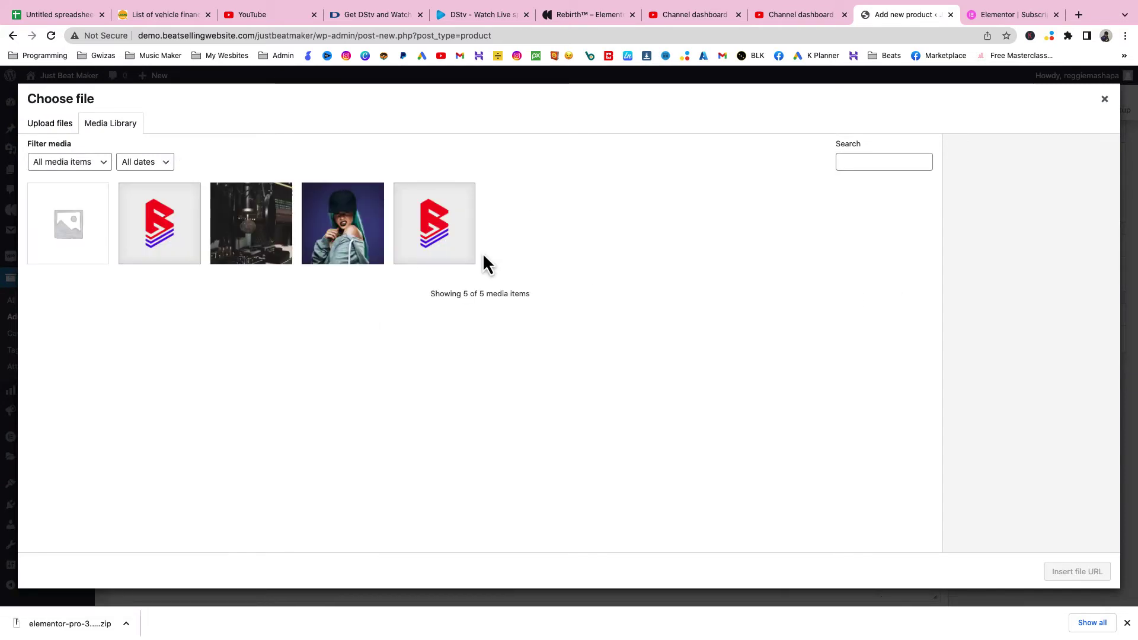
click(46, 128)
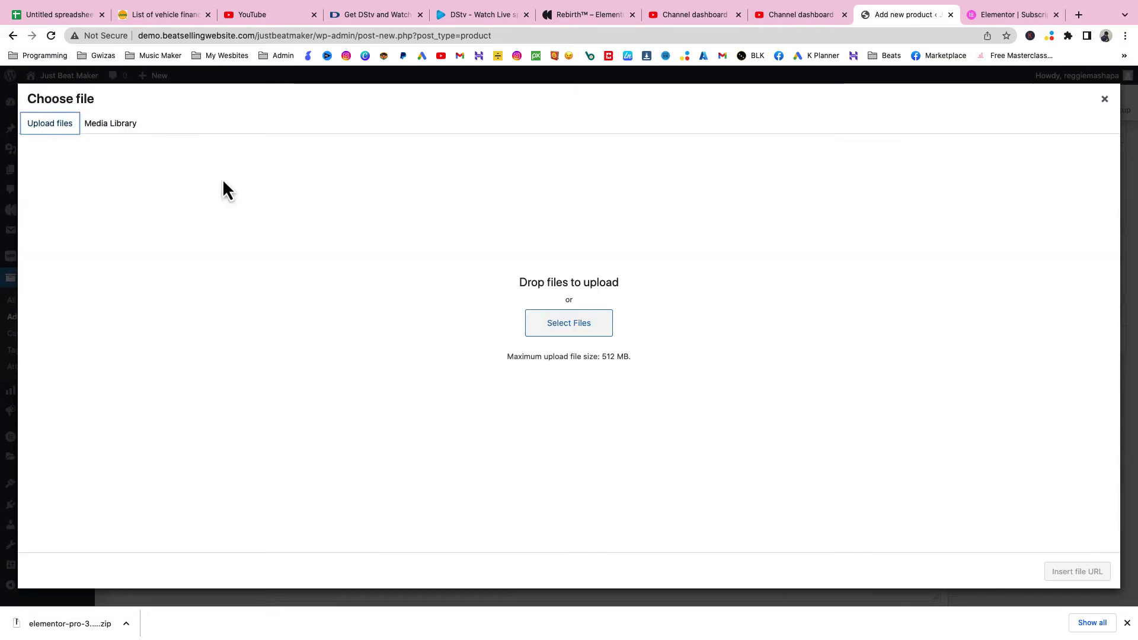
click(574, 325)
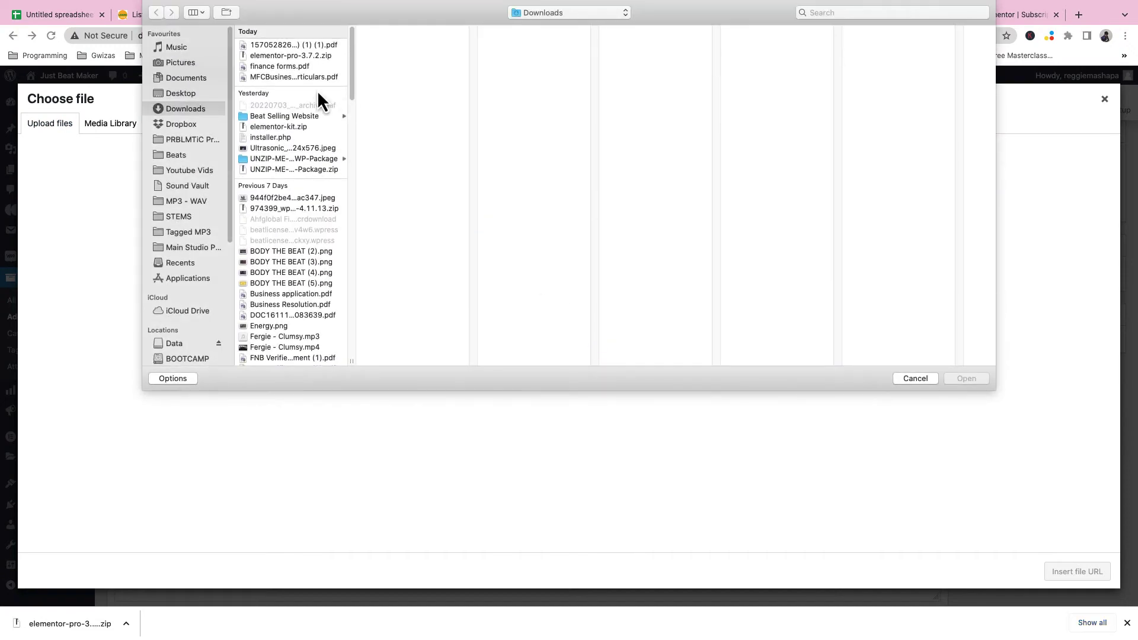
click(322, 128)
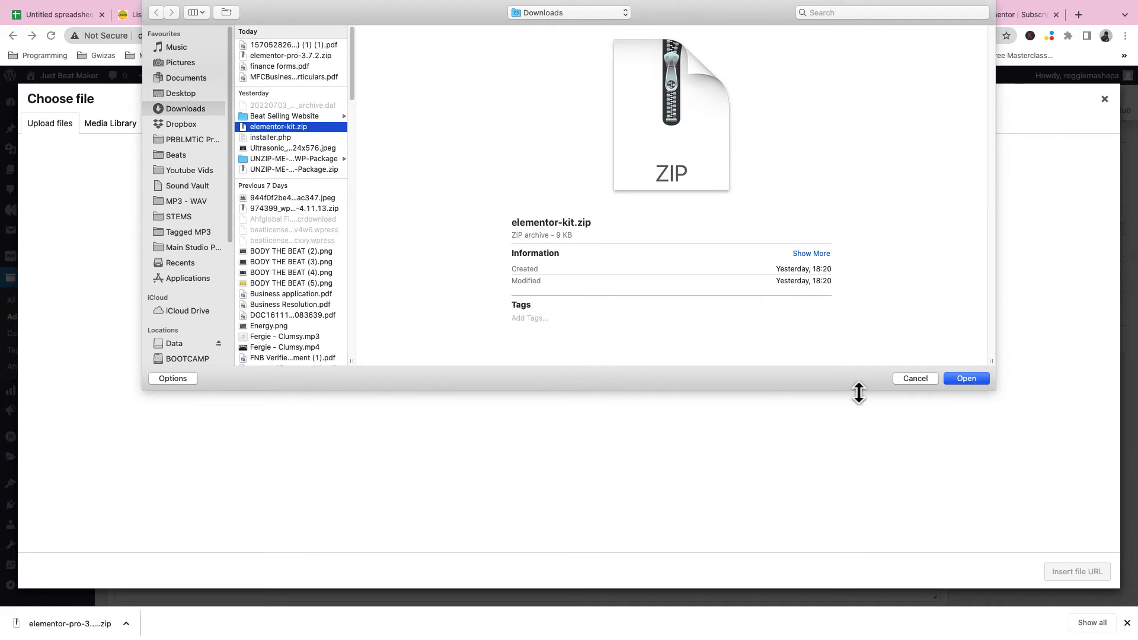
click(986, 378)
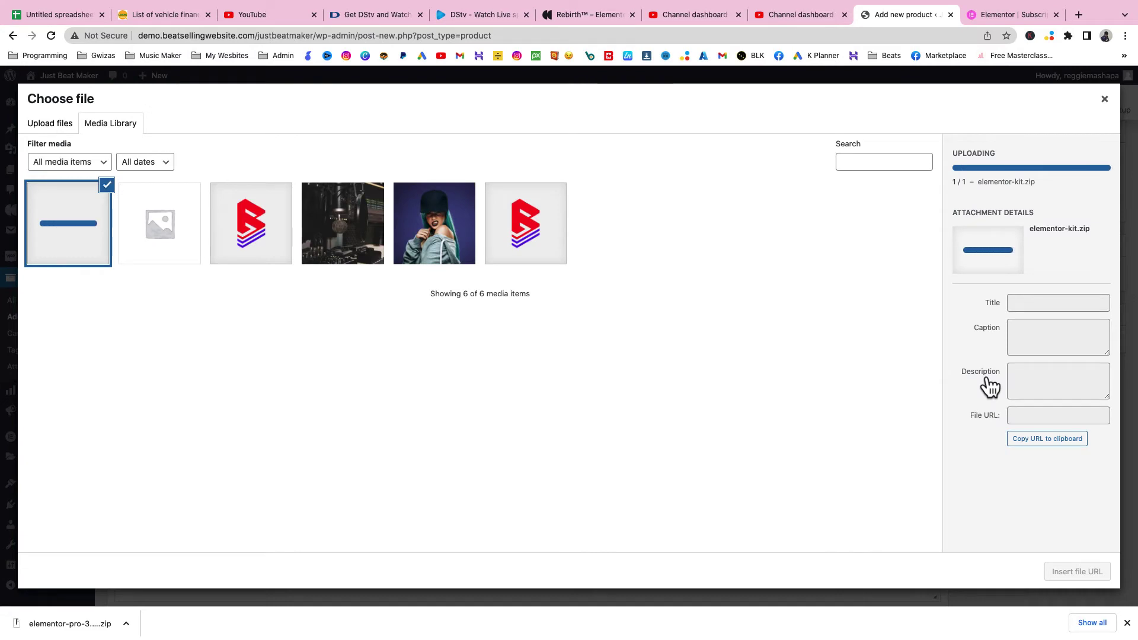
click(1076, 572)
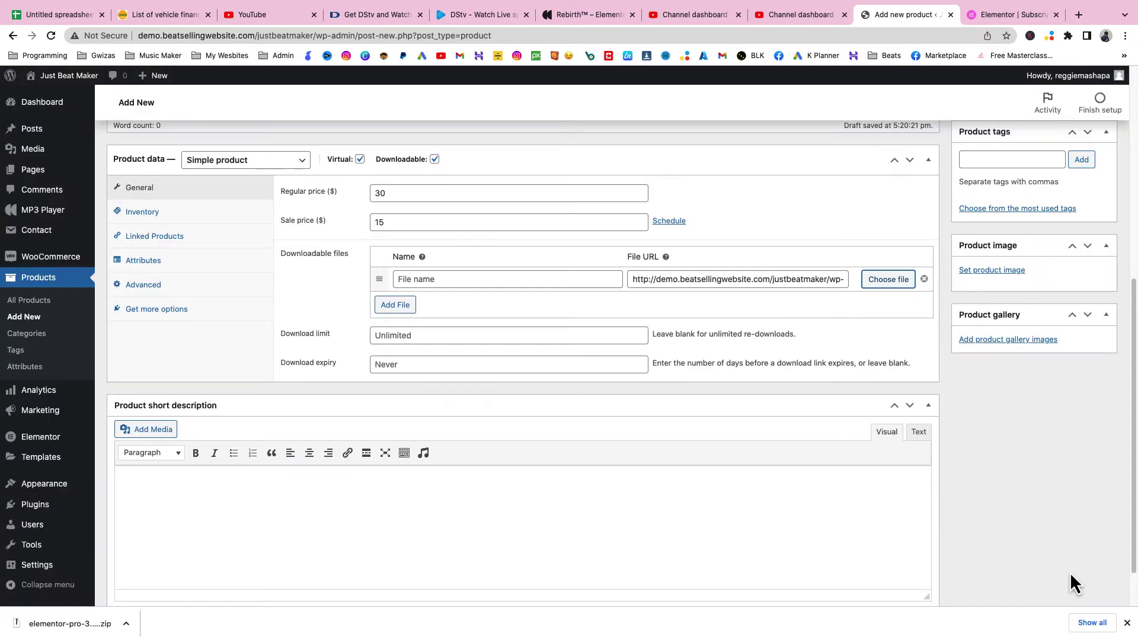
Step: Type 'This pack has dope dark trap melodies. You can use it for profit' as the short description
drag(632, 279, 847, 305)
scroll(735, 198, up, 1)
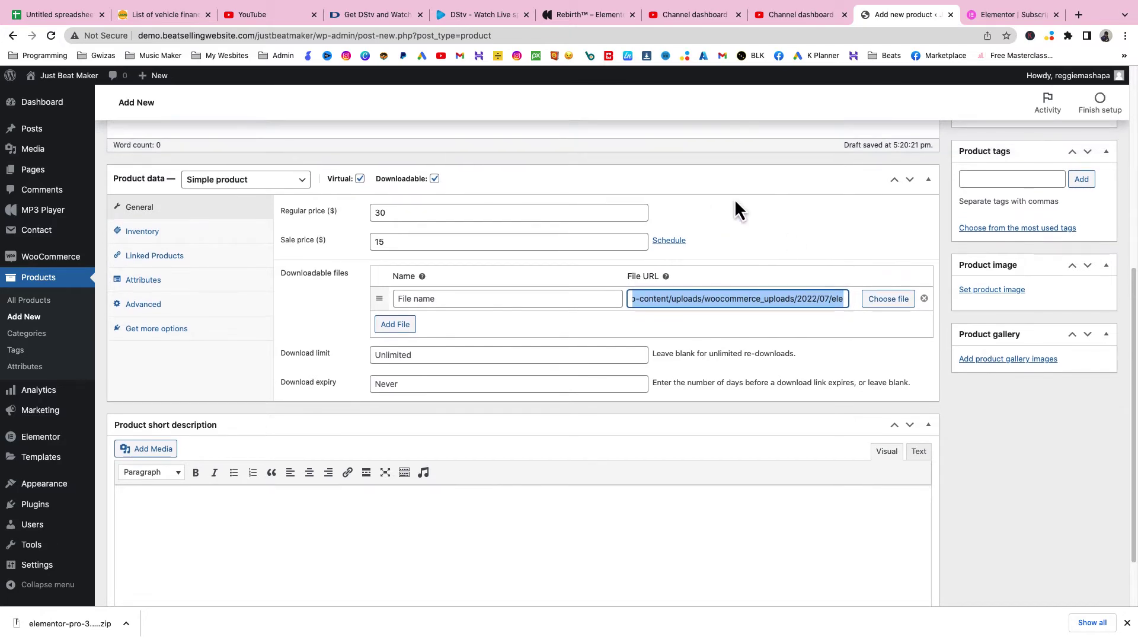
click(765, 298)
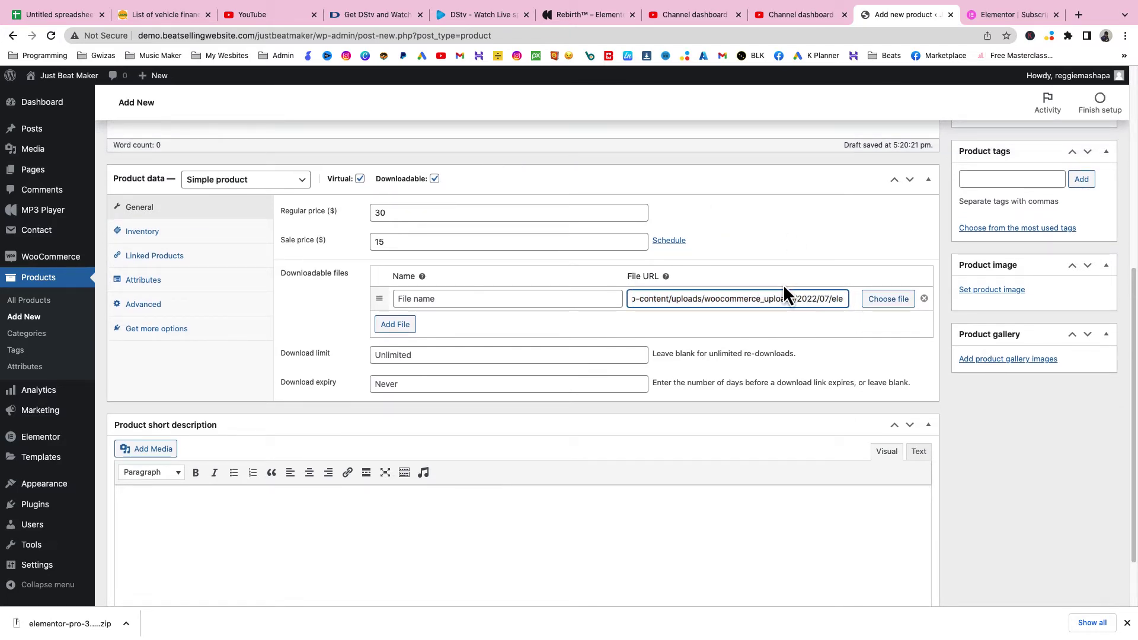
scroll(784, 284, down, 3)
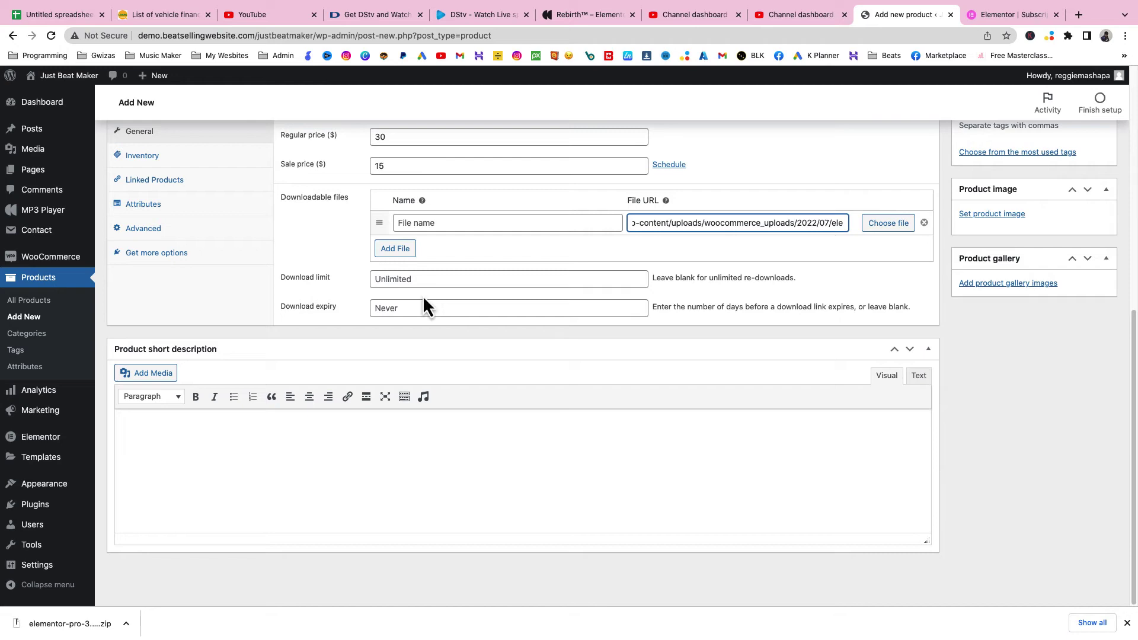
click(230, 462)
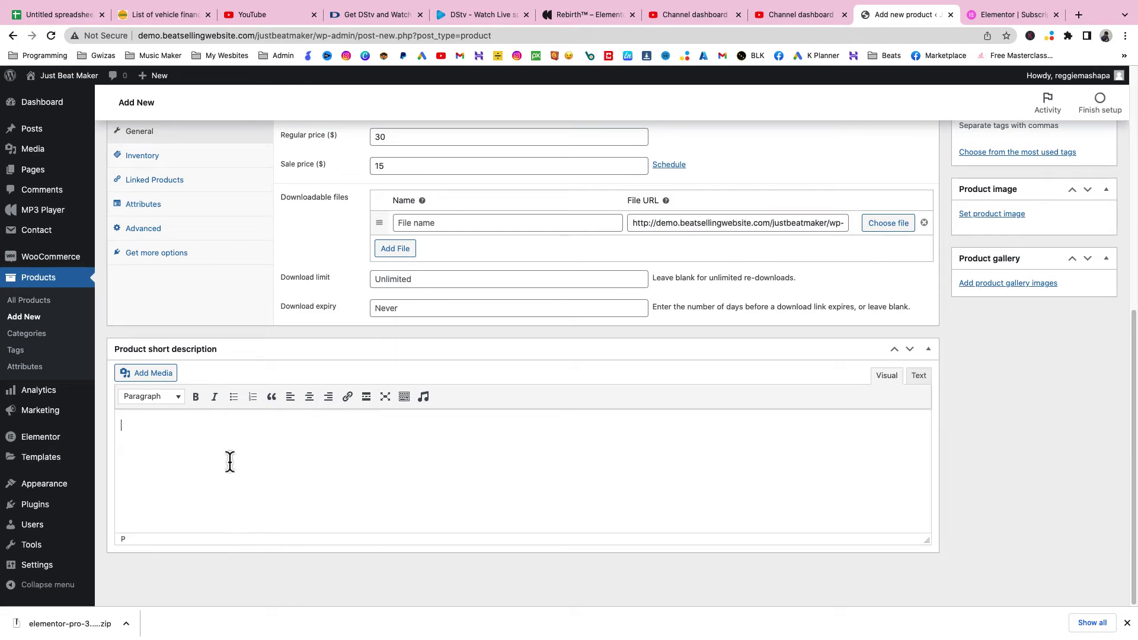
scroll(231, 462, up, 7)
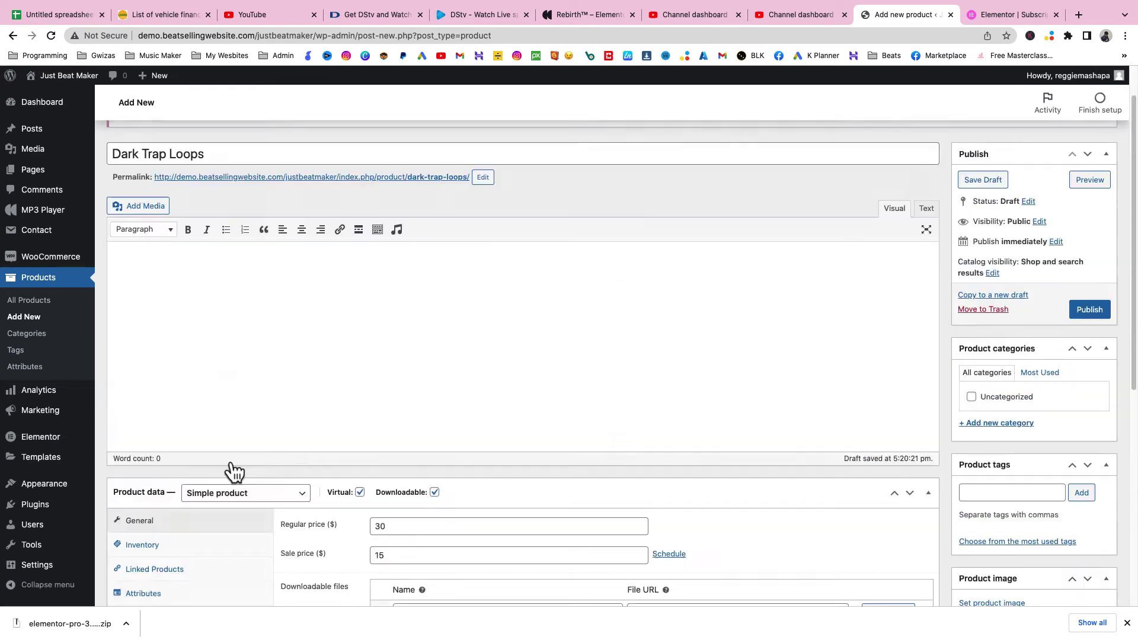
scroll(232, 462, down, 7)
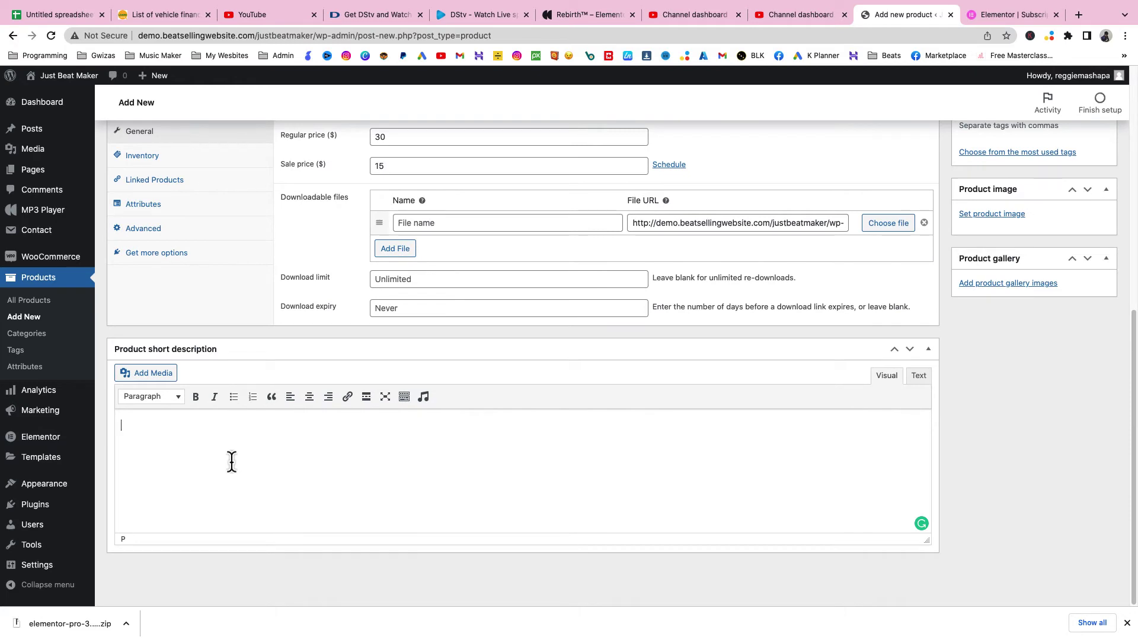
text(This pack has dope dark trap melodies. You can use it for profit.)
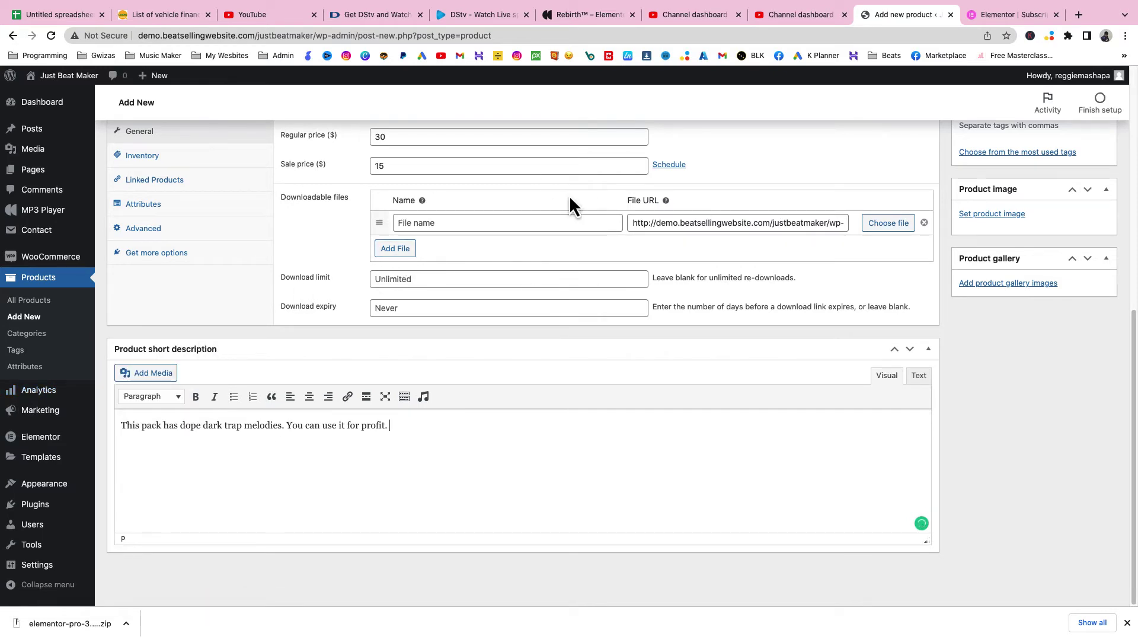
scroll(570, 202, up, 1)
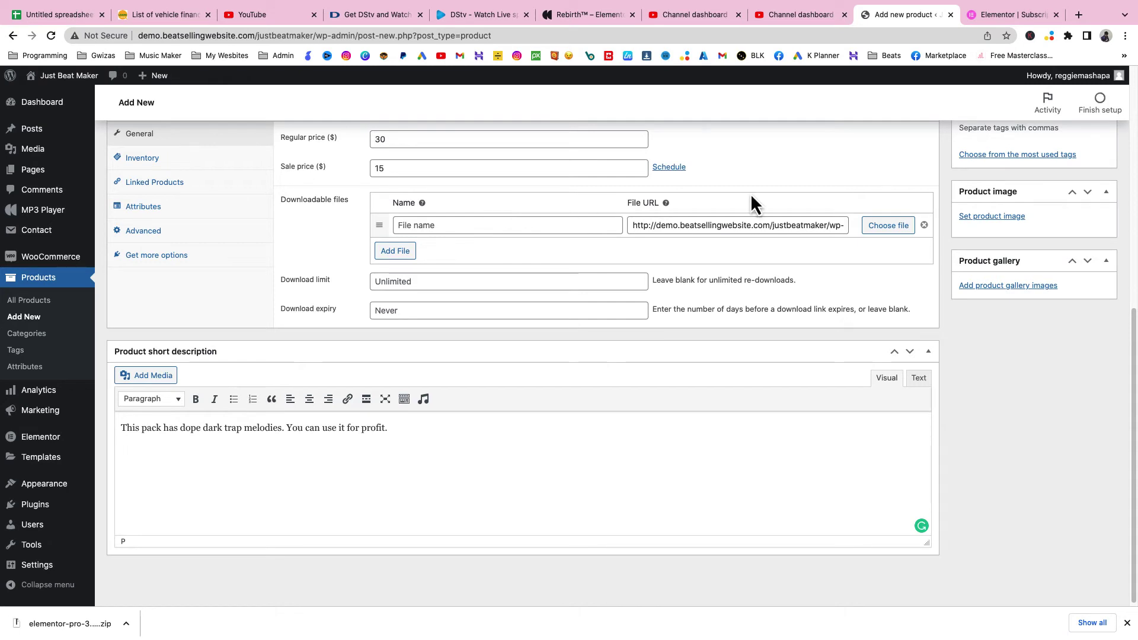
Step: Set the red logo IOGO-1.png as the Dark Trap Loops product image
click(991, 217)
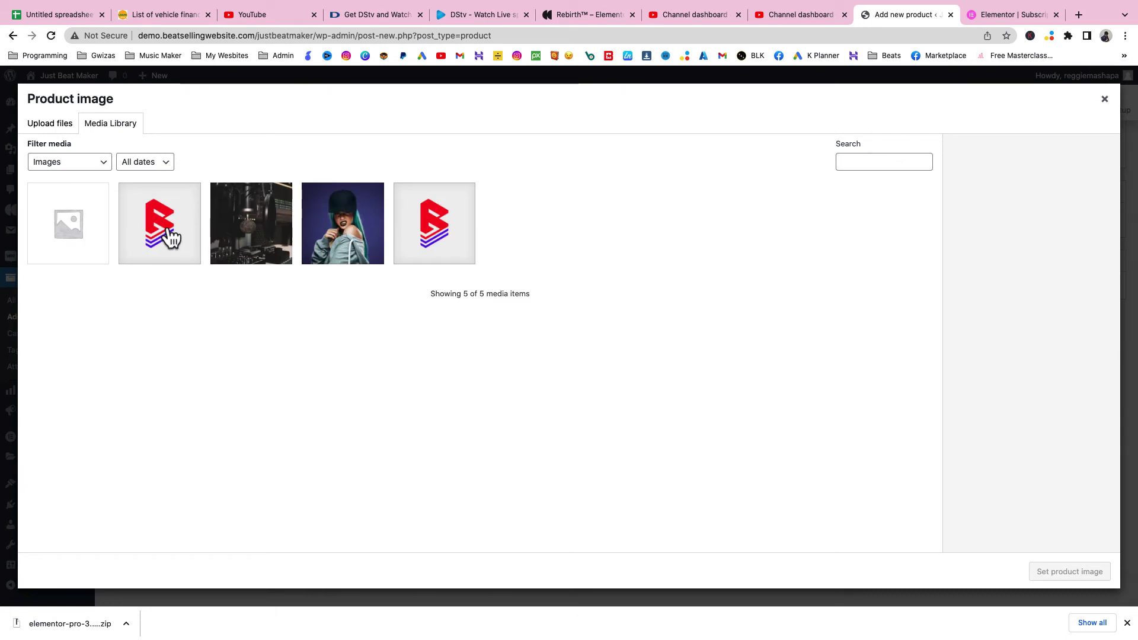
click(171, 237)
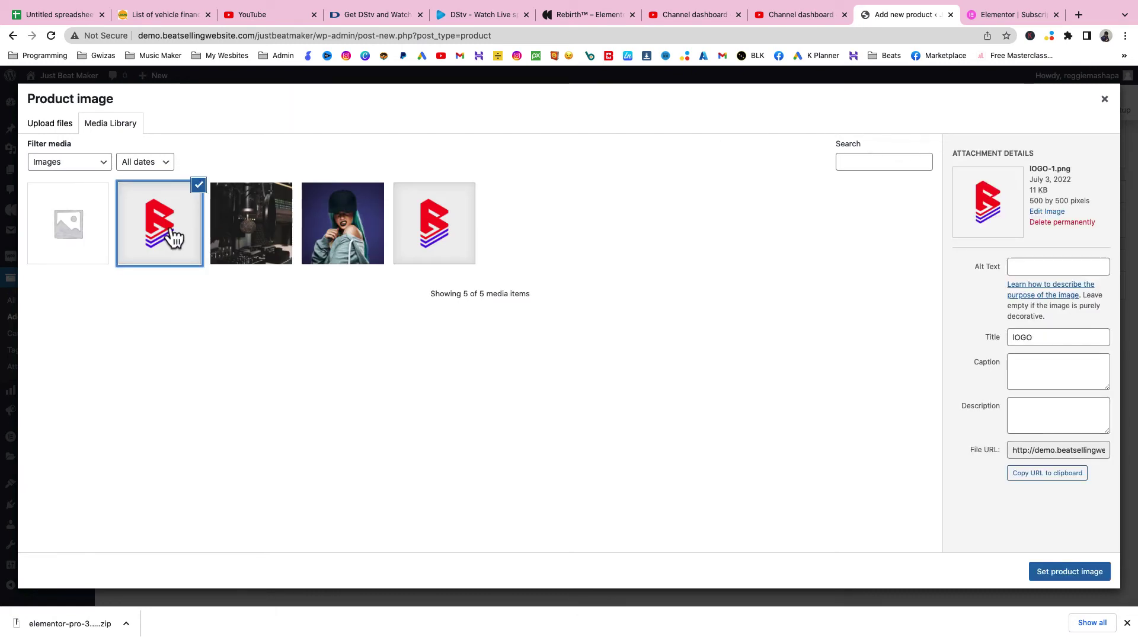
click(1047, 572)
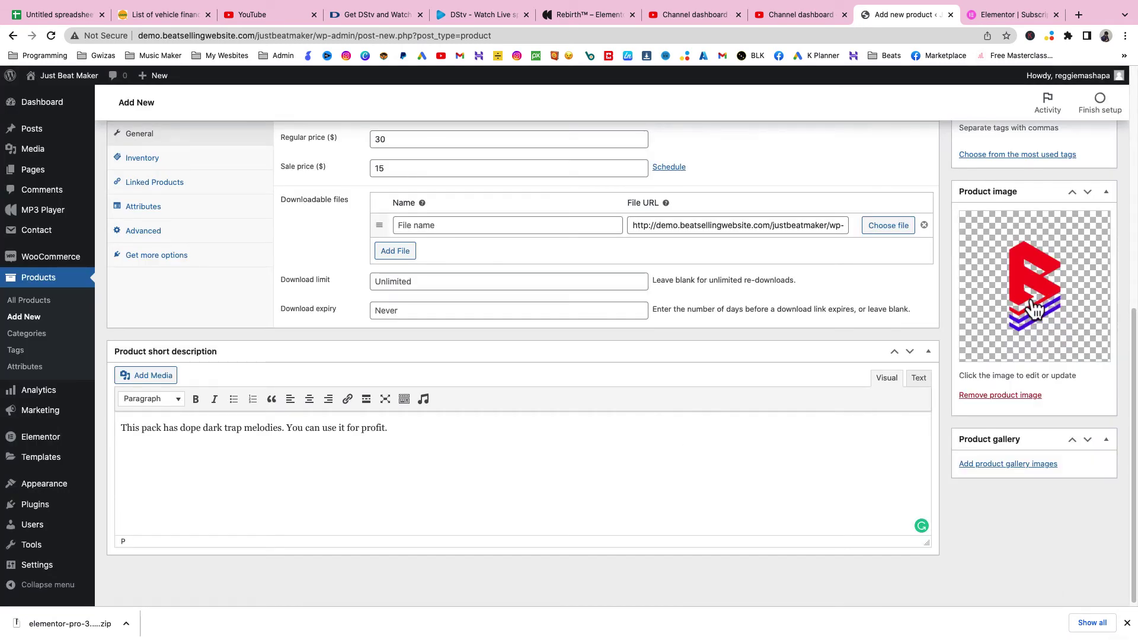
Step: Create a new 'Loops' product category and assign Dark Trap Loops to it
scroll(931, 404, up, 6)
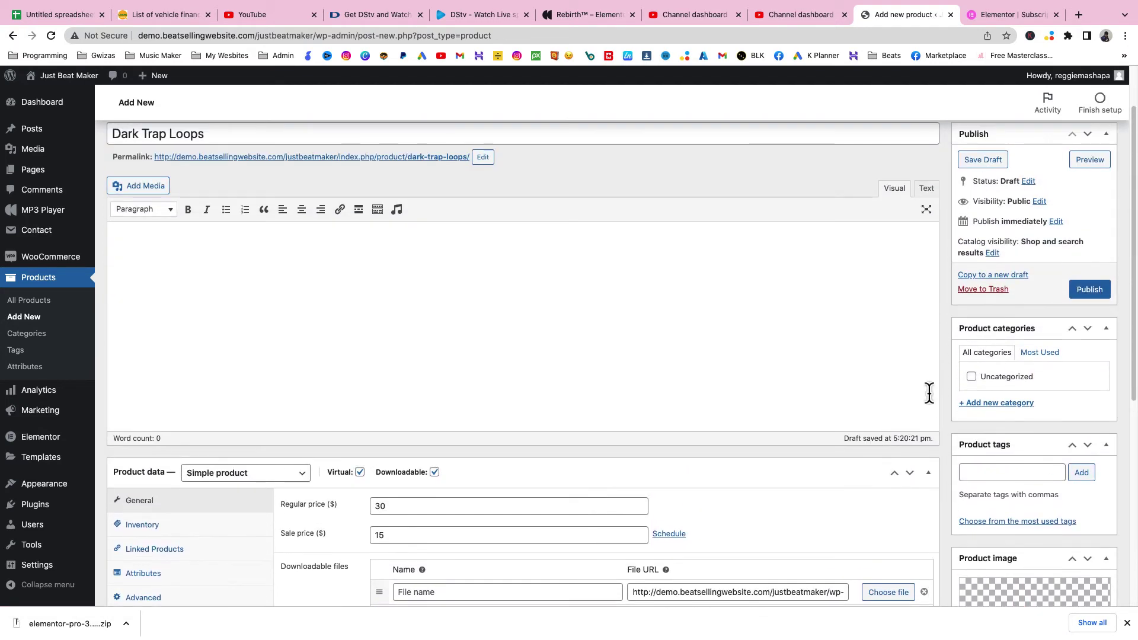
click(1006, 405)
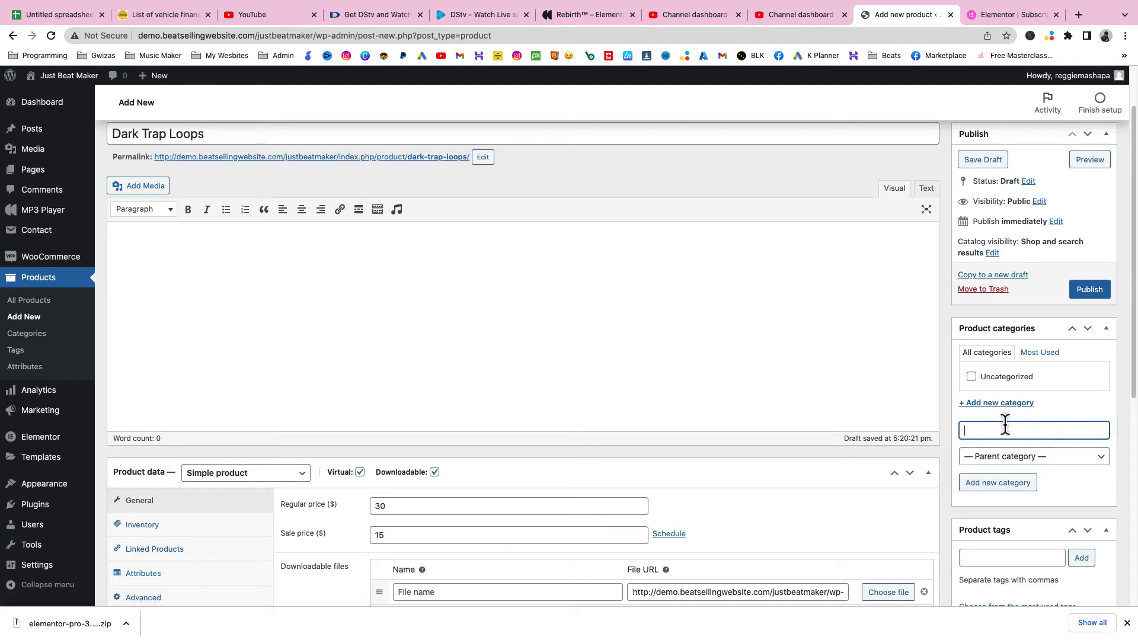
text(Loops)
click(1000, 480)
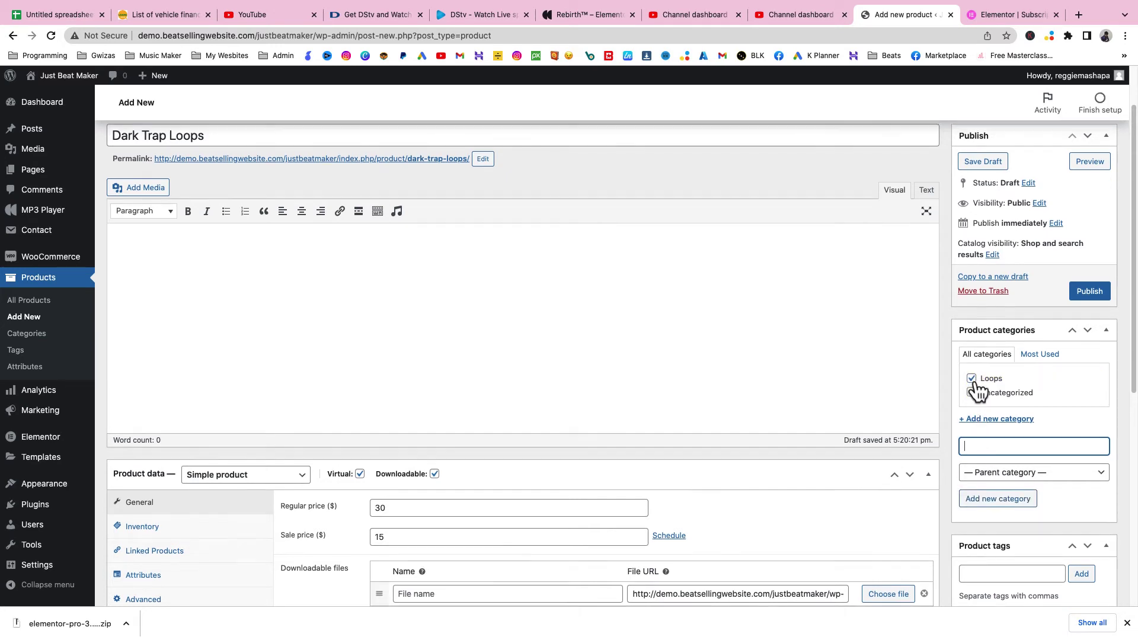
scroll(866, 415, up, 2)
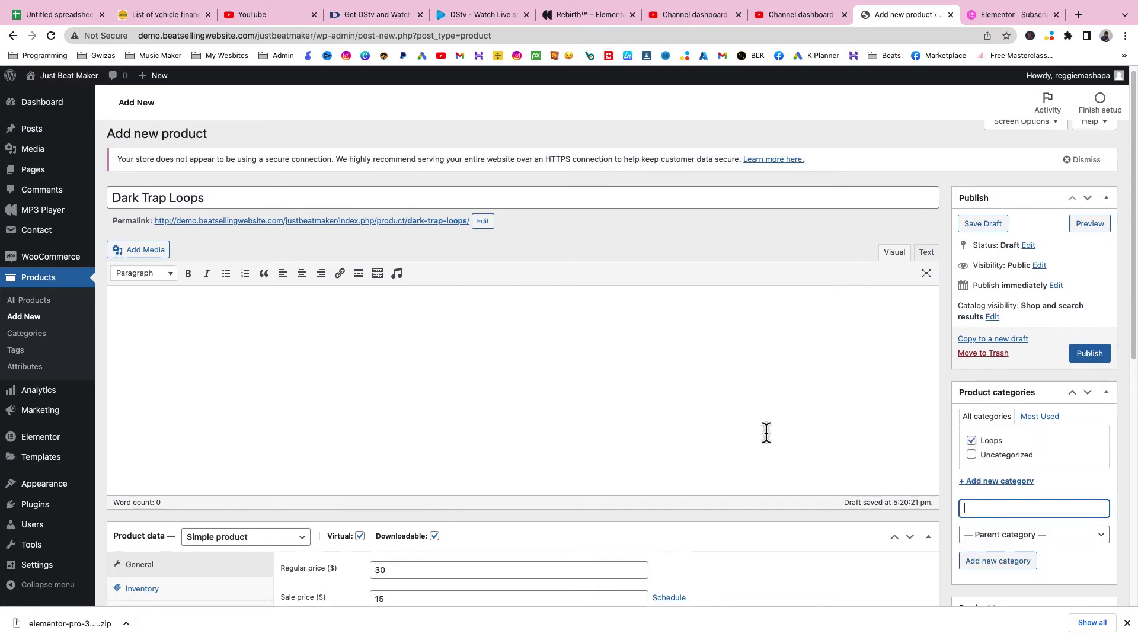
scroll(764, 435, down, 1)
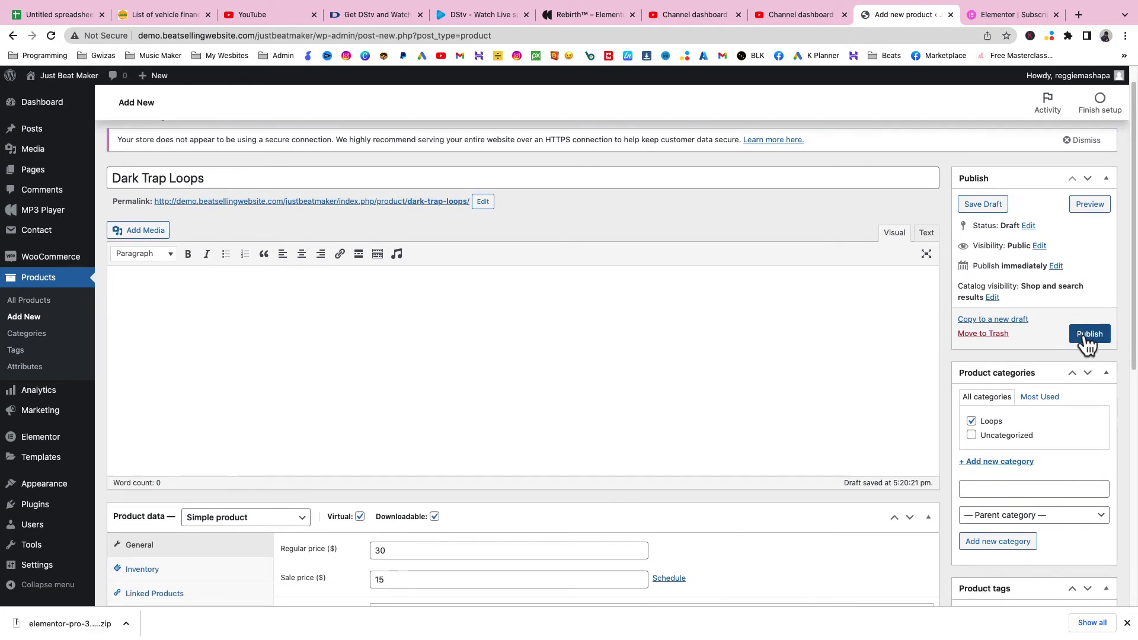
Step: Publish Dark Trap Loops, then duplicate it from All Products to open the (Copy) draft
click(1085, 334)
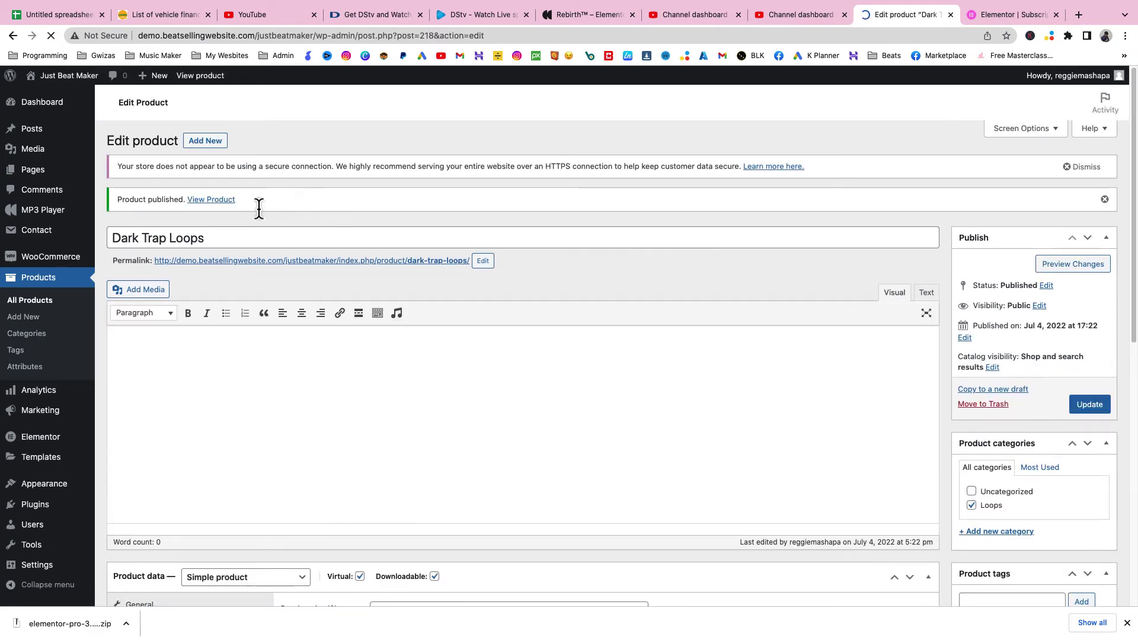
click(54, 308)
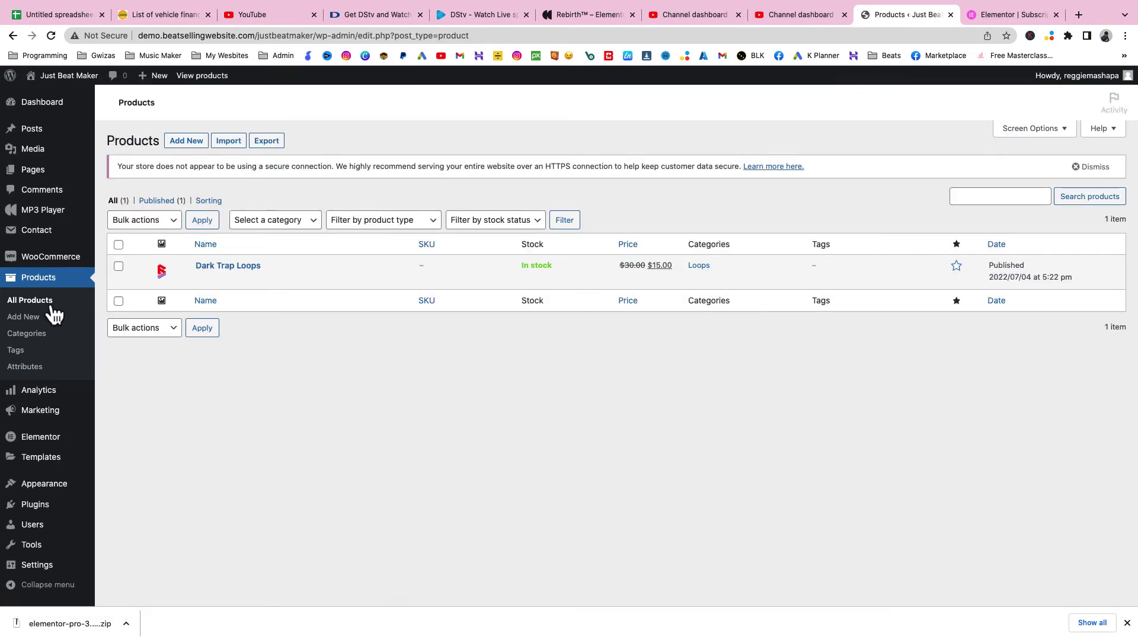
mouse_move(264, 276)
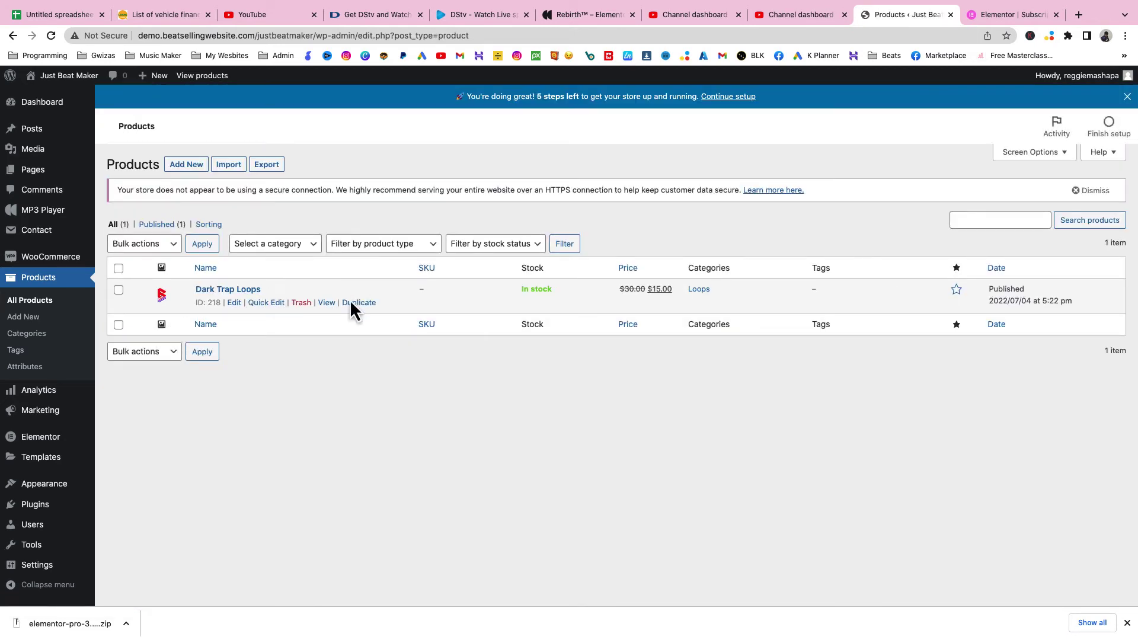
click(359, 305)
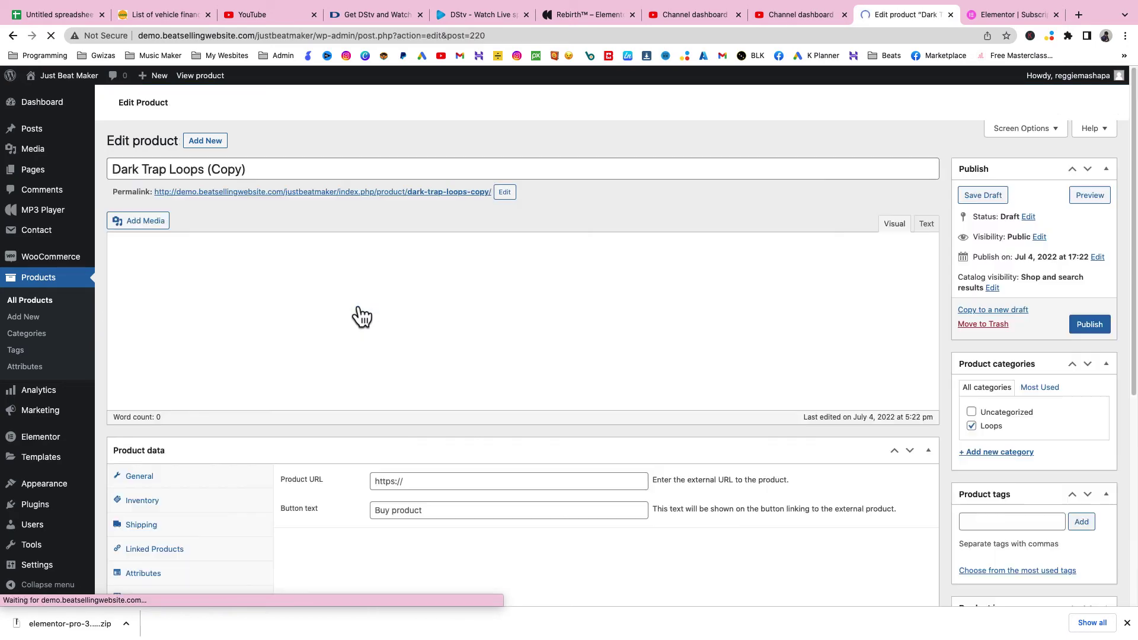
scroll(612, 355, down, 3)
scroll(610, 355, up, 3)
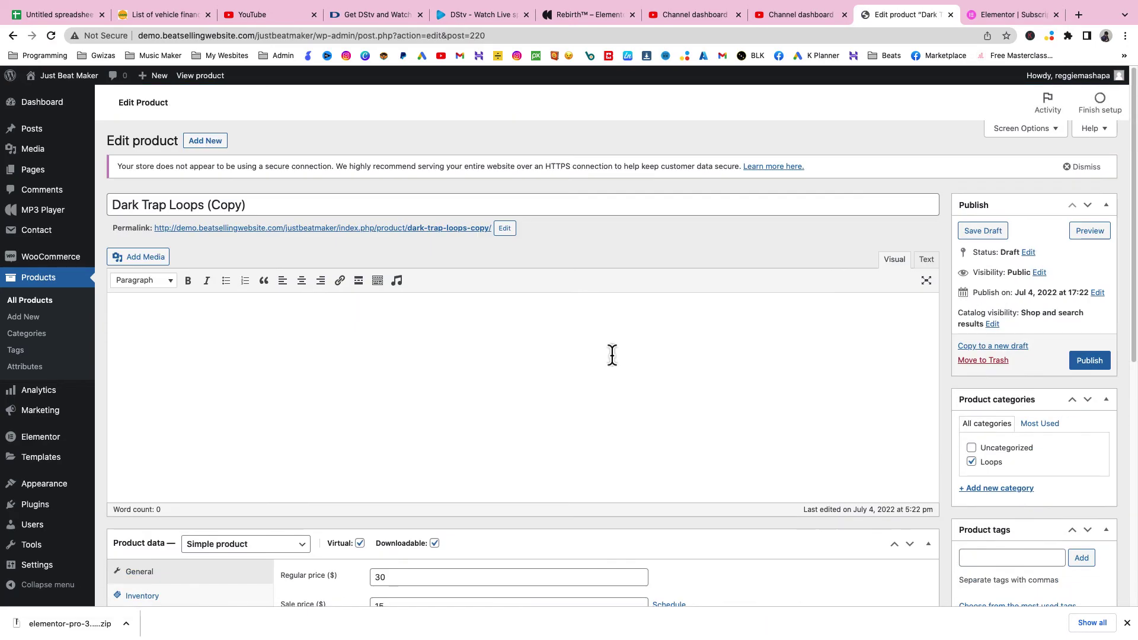
Step: Retitle the copied product from 'Dark Trap Loops (Copy)' to 'Happy Trap Loops'
drag(140, 229, 98, 237)
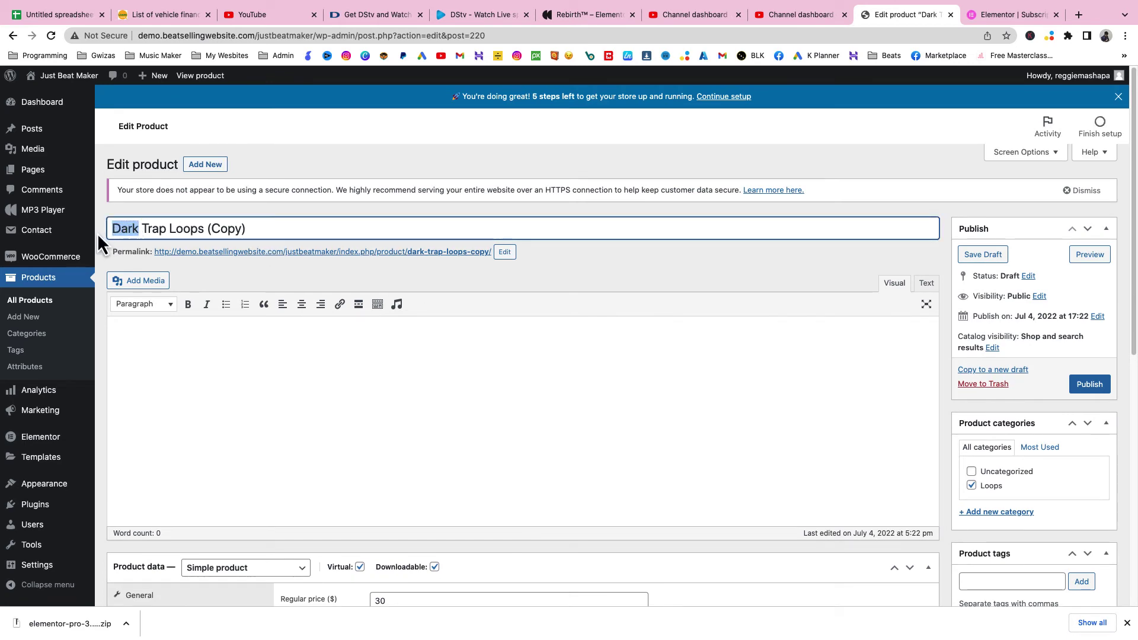
text(Happy)
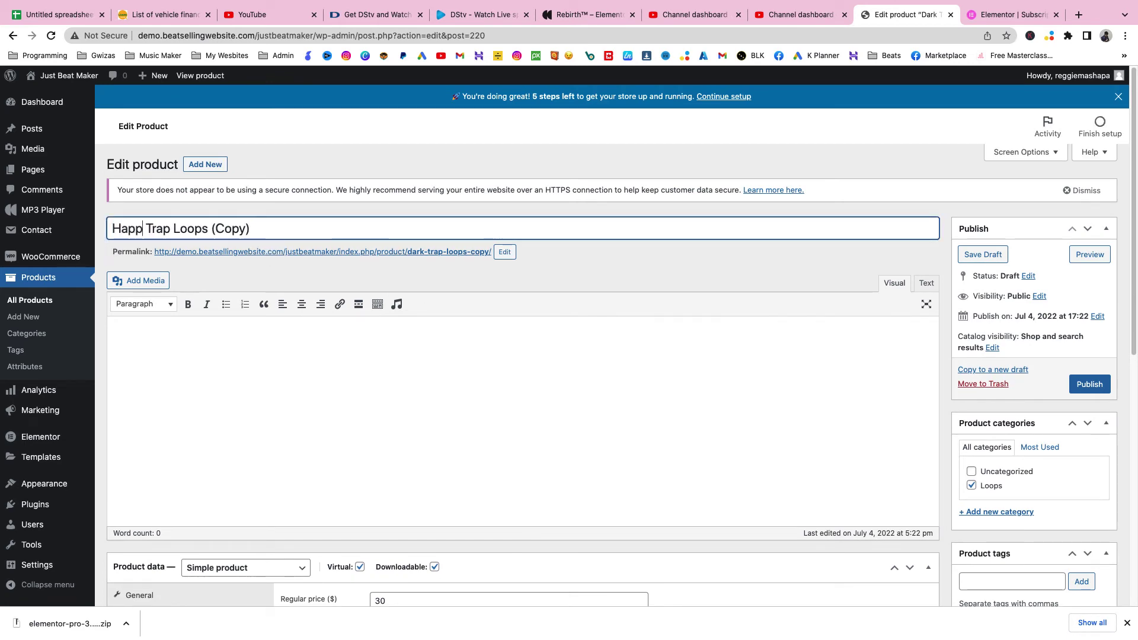
drag(274, 227, 225, 226)
key(BackSpace)
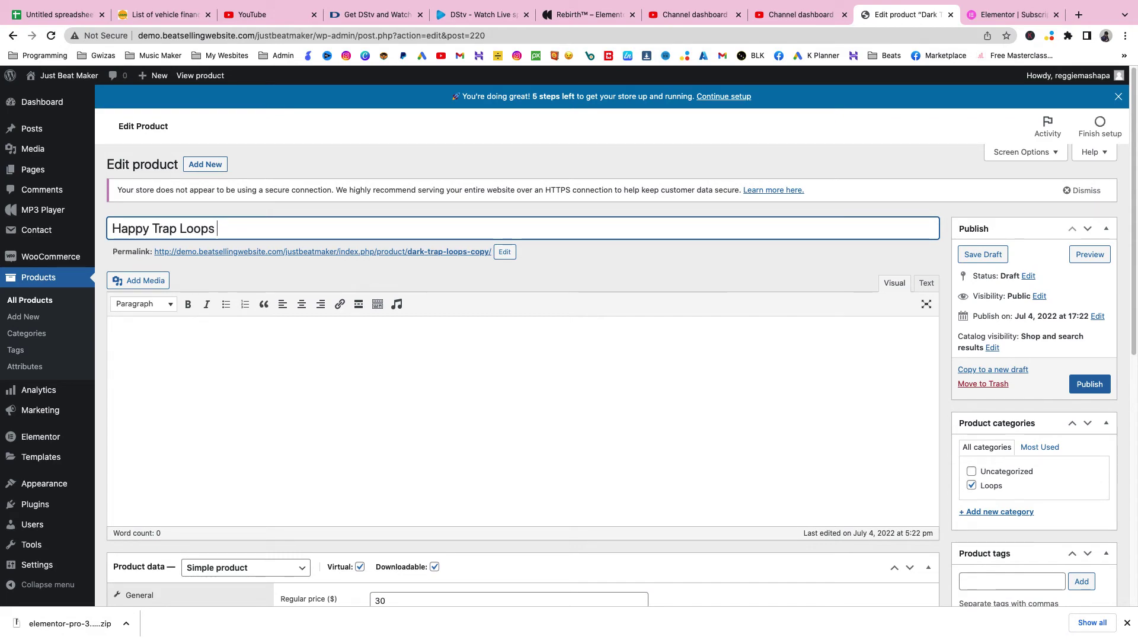
Step: Upload BODY THE BEAT (5).png as the product image and publish Happy Trap Loops
scroll(615, 256, down, 10)
click(1019, 349)
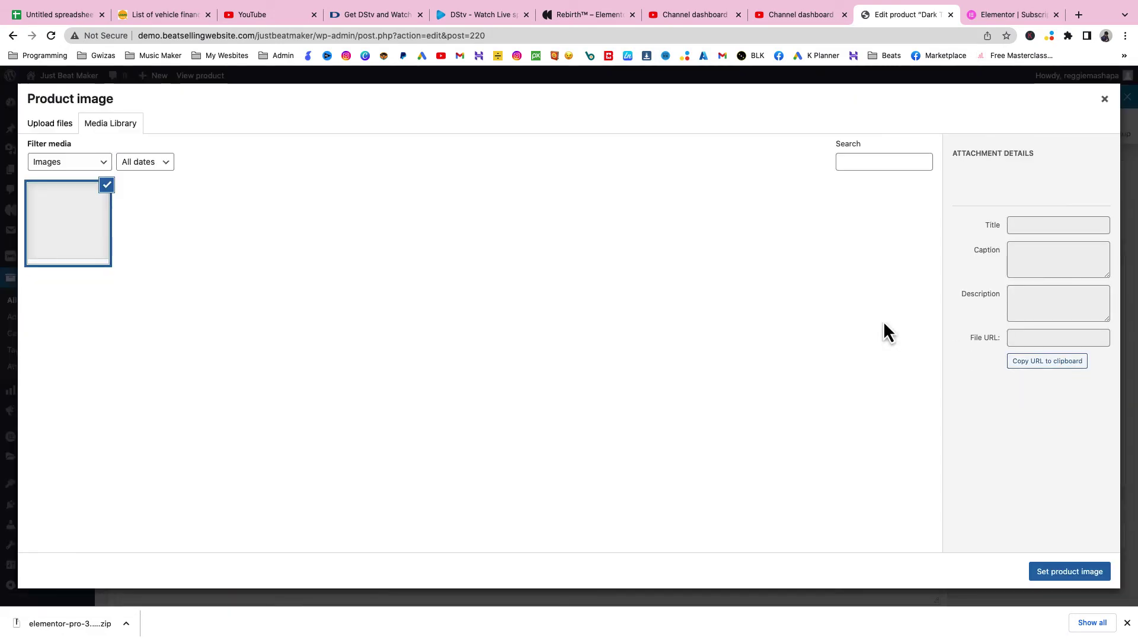
click(50, 123)
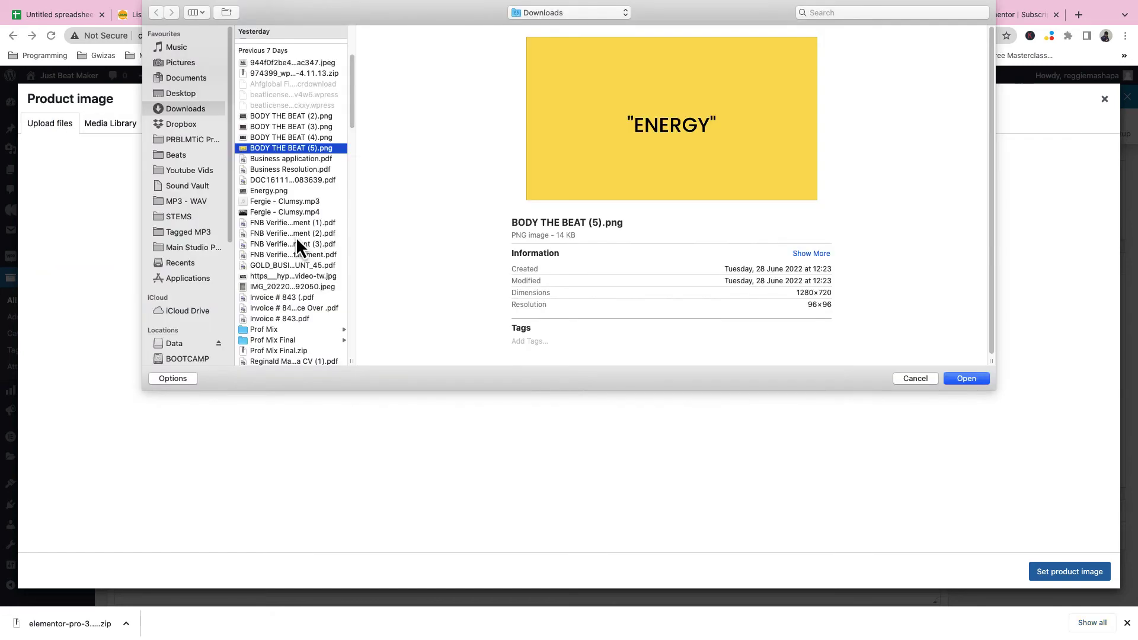
click(976, 379)
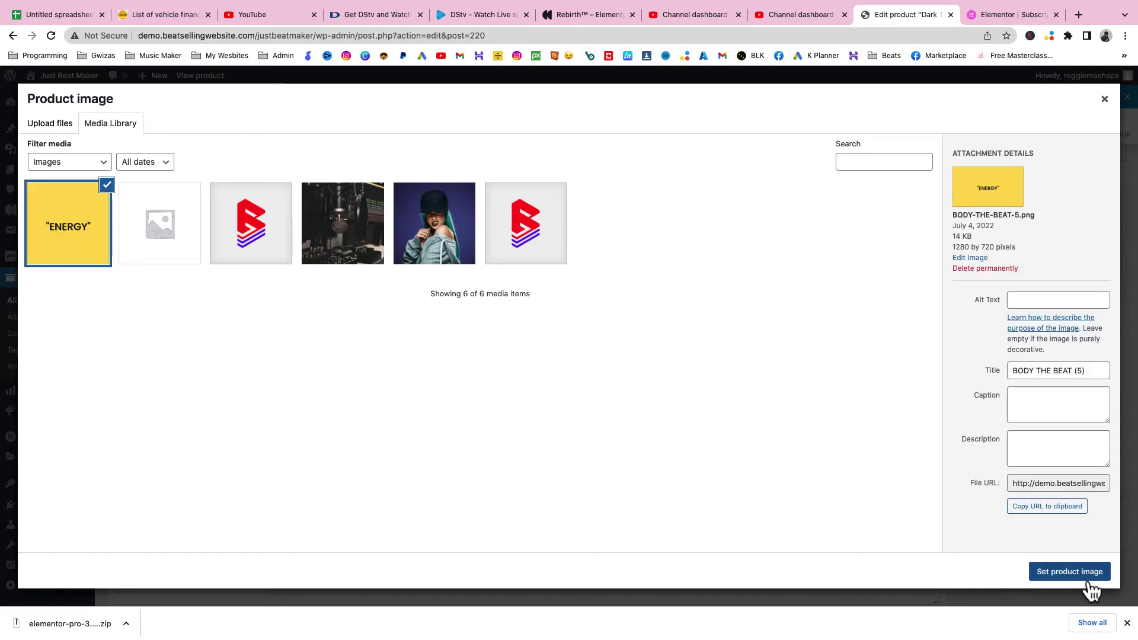
click(1088, 572)
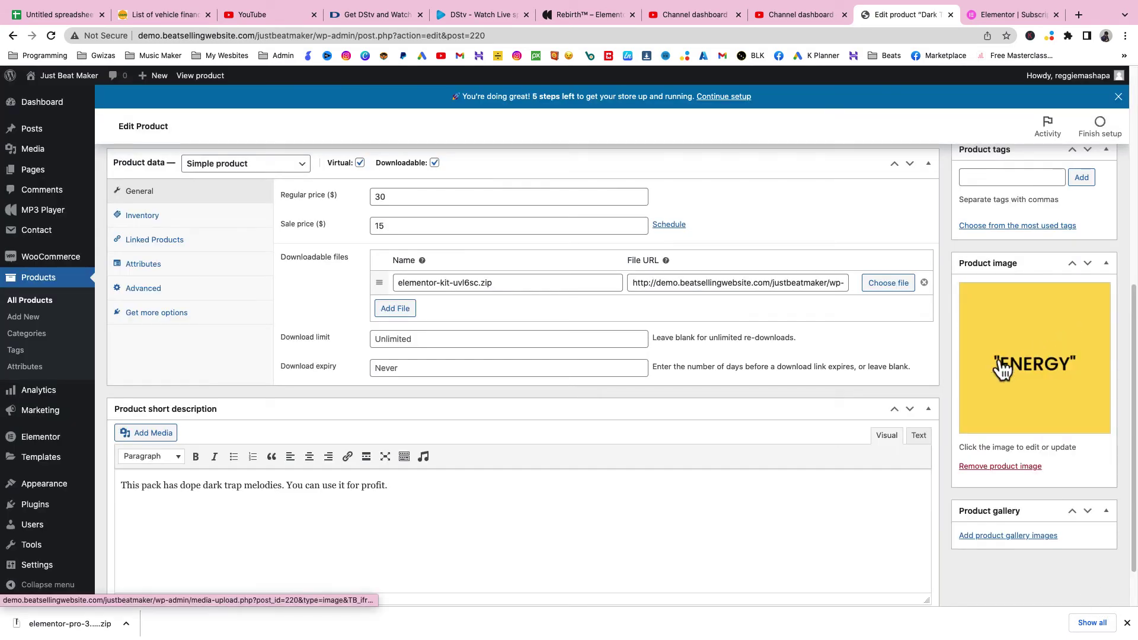
scroll(1012, 415, down, 2)
scroll(1011, 416, up, 10)
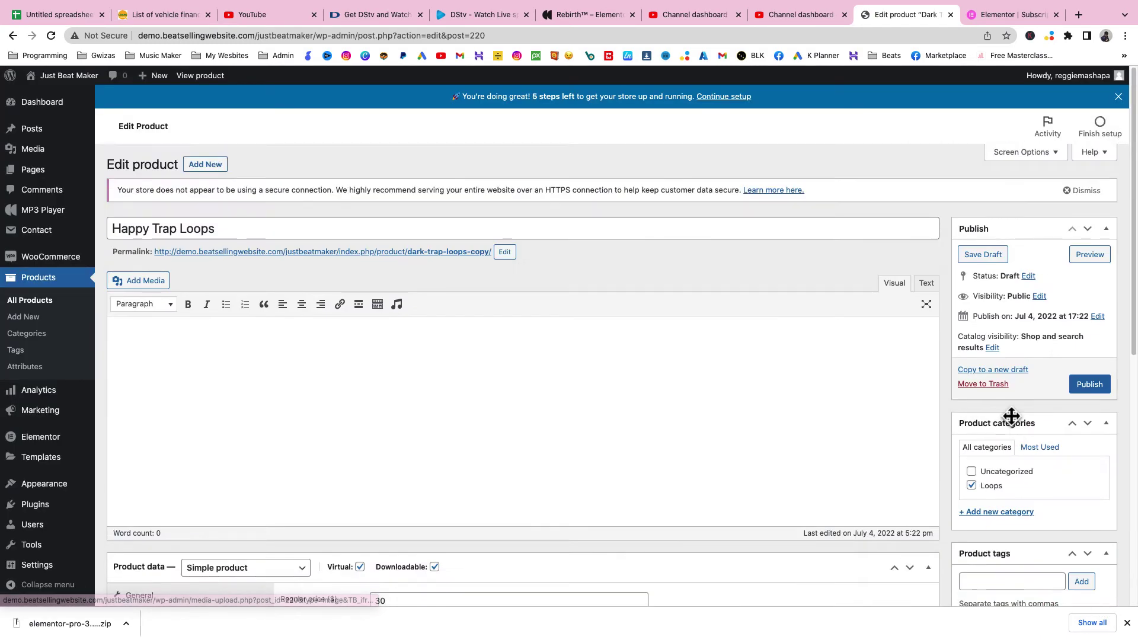
click(1104, 386)
Step: Go to All Products to see Happy Trap Loops and Dark Trap Loops, both at $15.00
scroll(542, 361, down, 10)
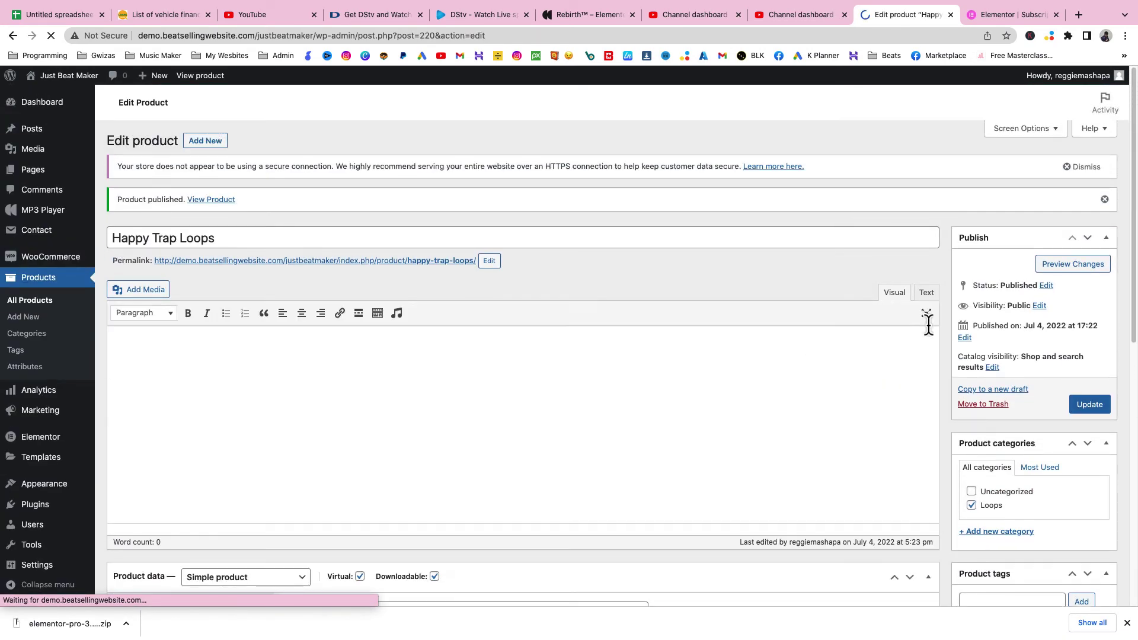
click(37, 306)
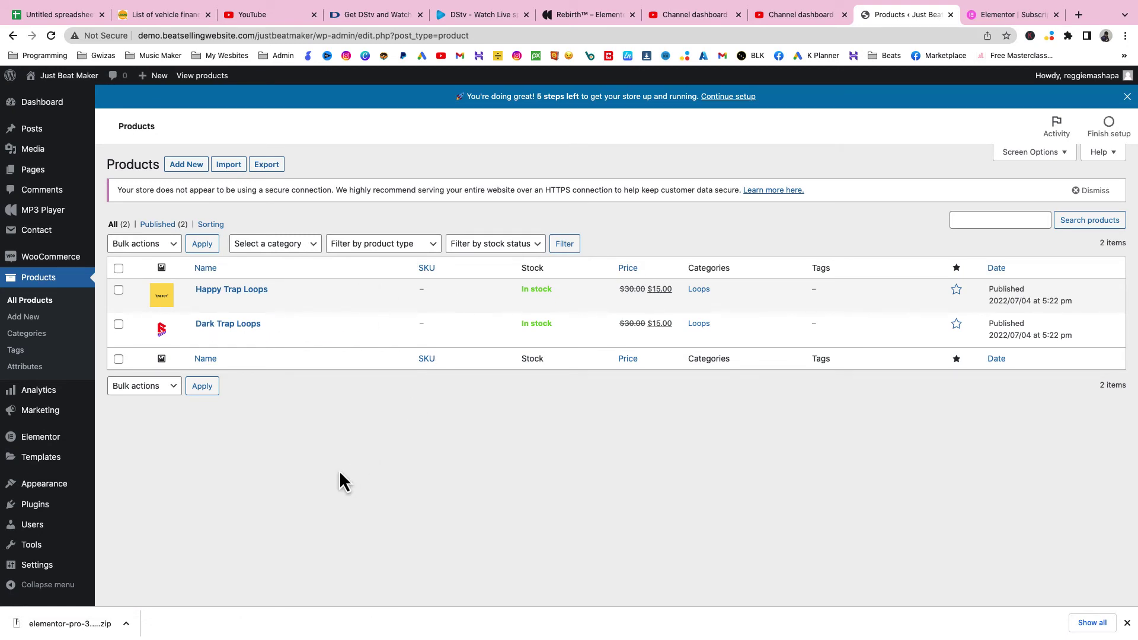
mouse_move(67, 84)
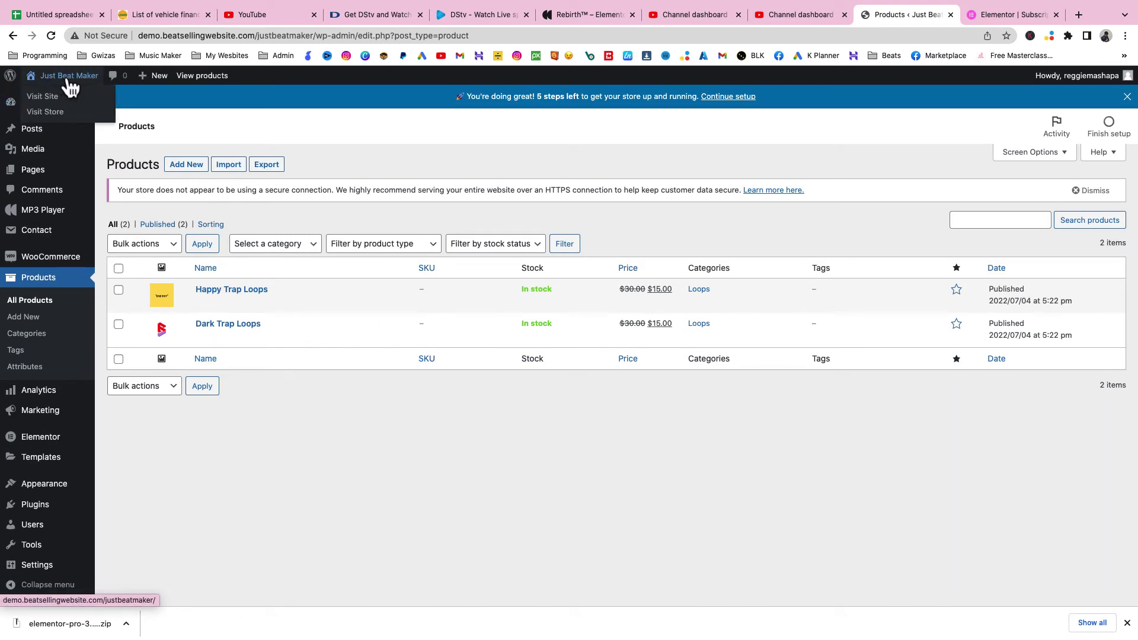
Step: Visit the live Just Beat Maker homepage and scroll through its existing sections
click(43, 96)
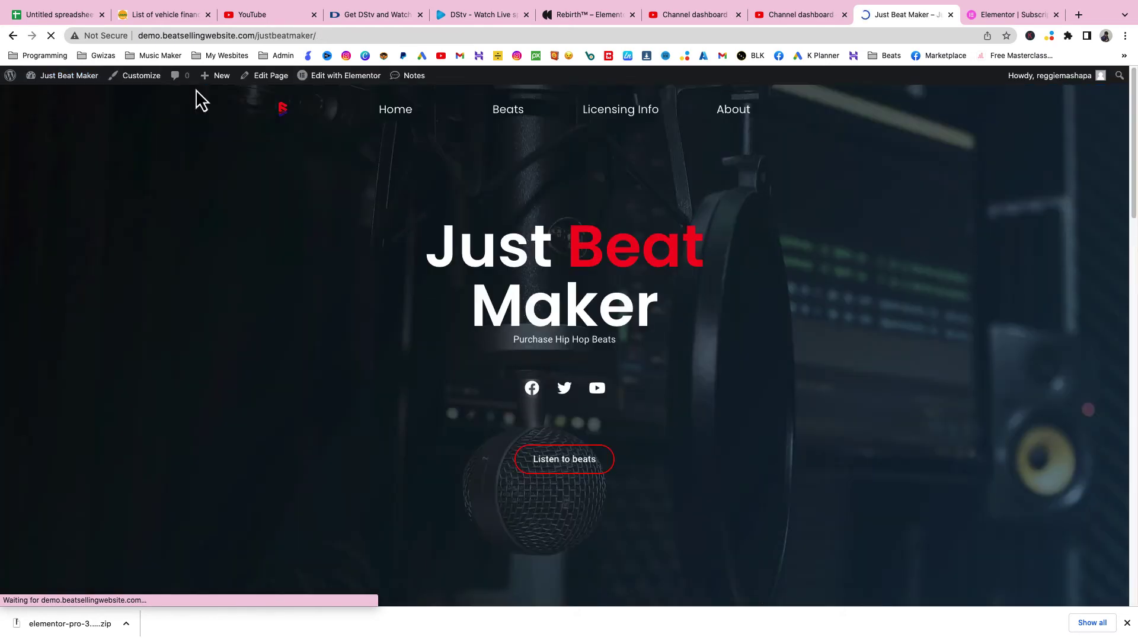
mouse_move(358, 89)
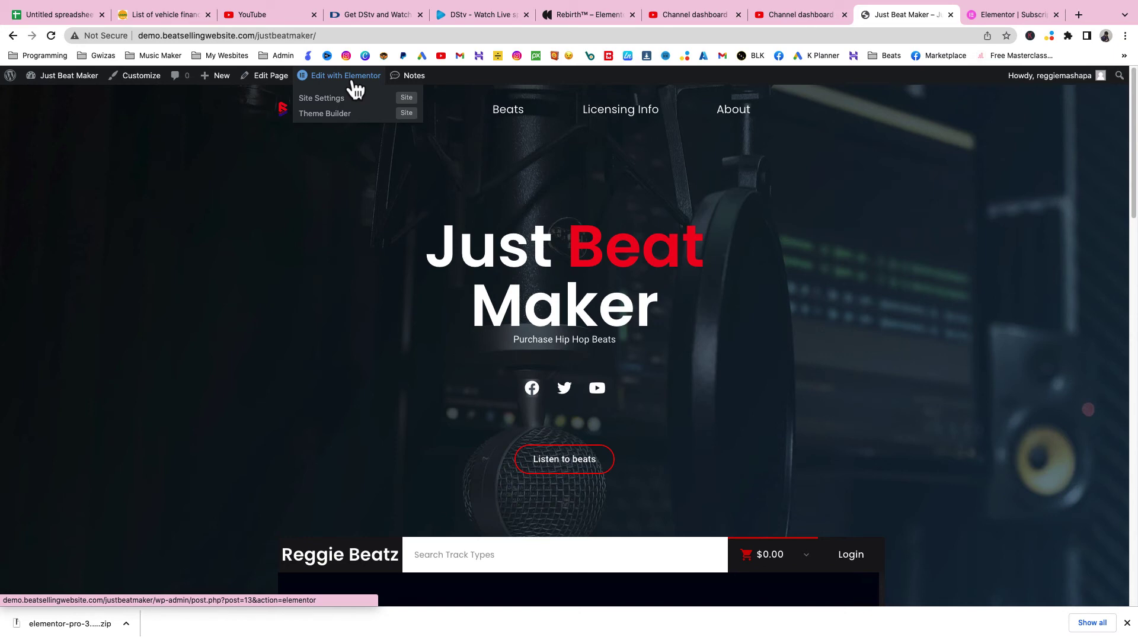
scroll(771, 324, down, 15)
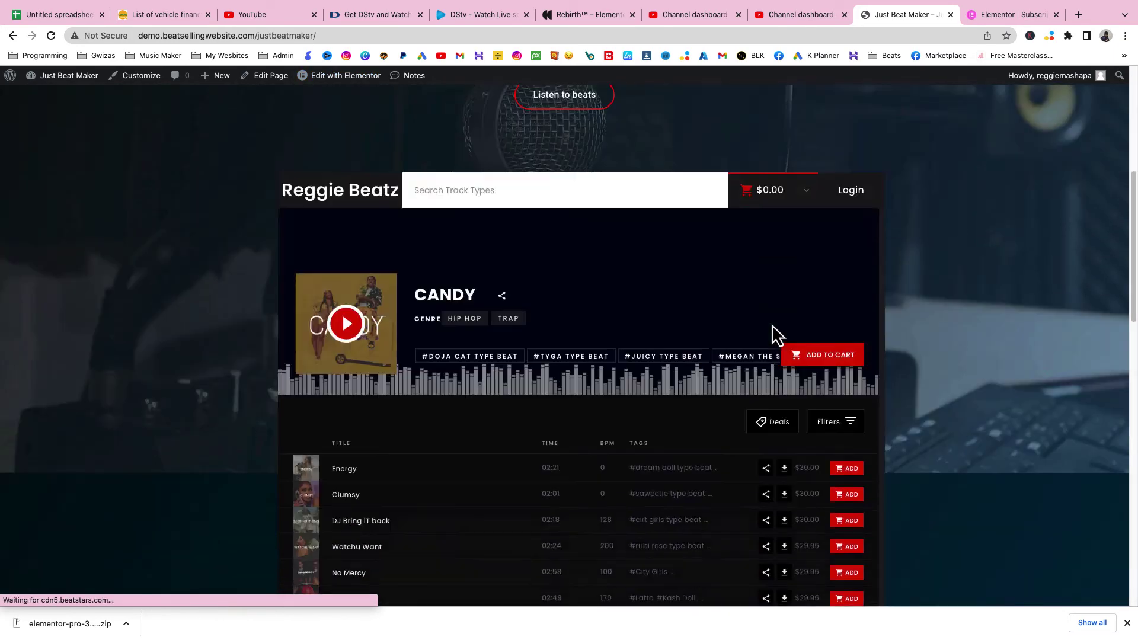
scroll(772, 325, down, 3)
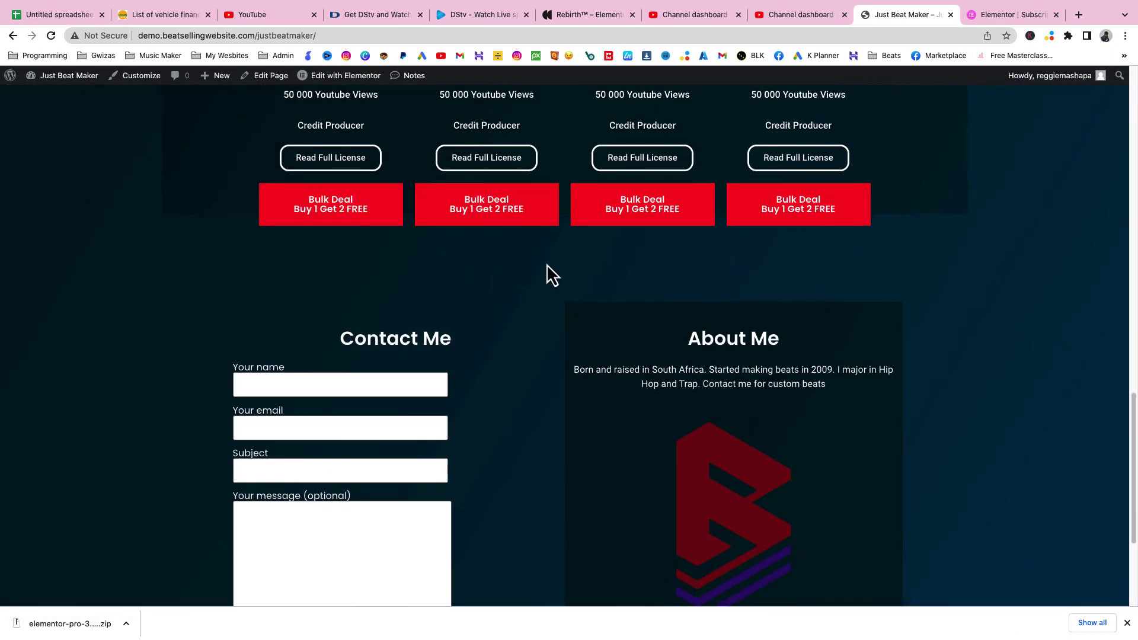
scroll(511, 257, up, 20)
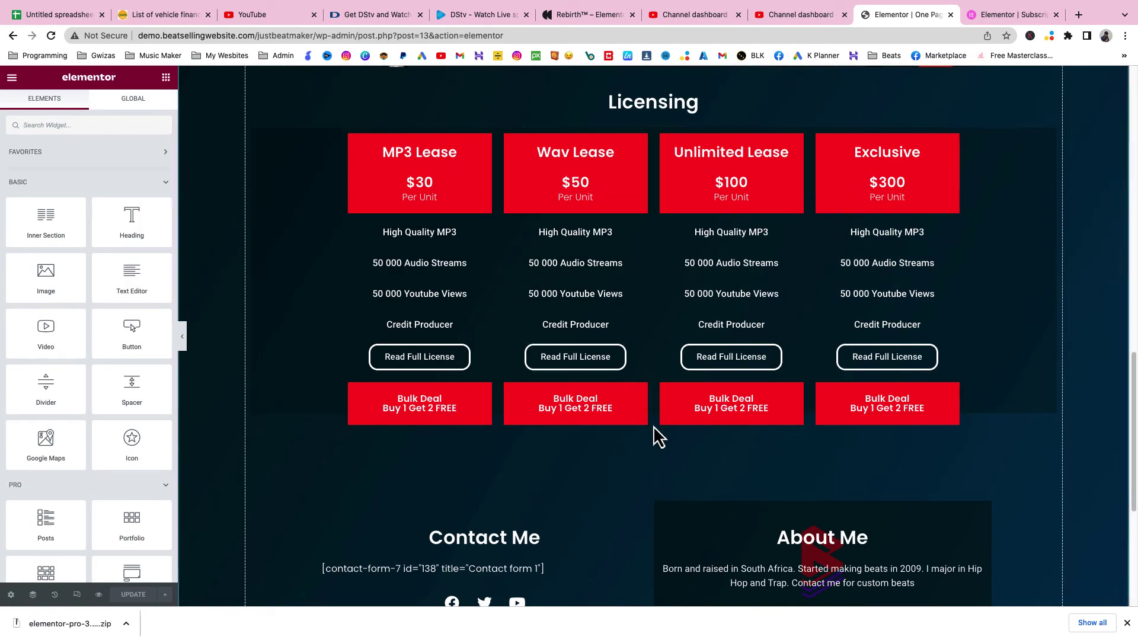
Step: Insert a single-column section below the Contact Me and About Me area
scroll(656, 510, down, 5)
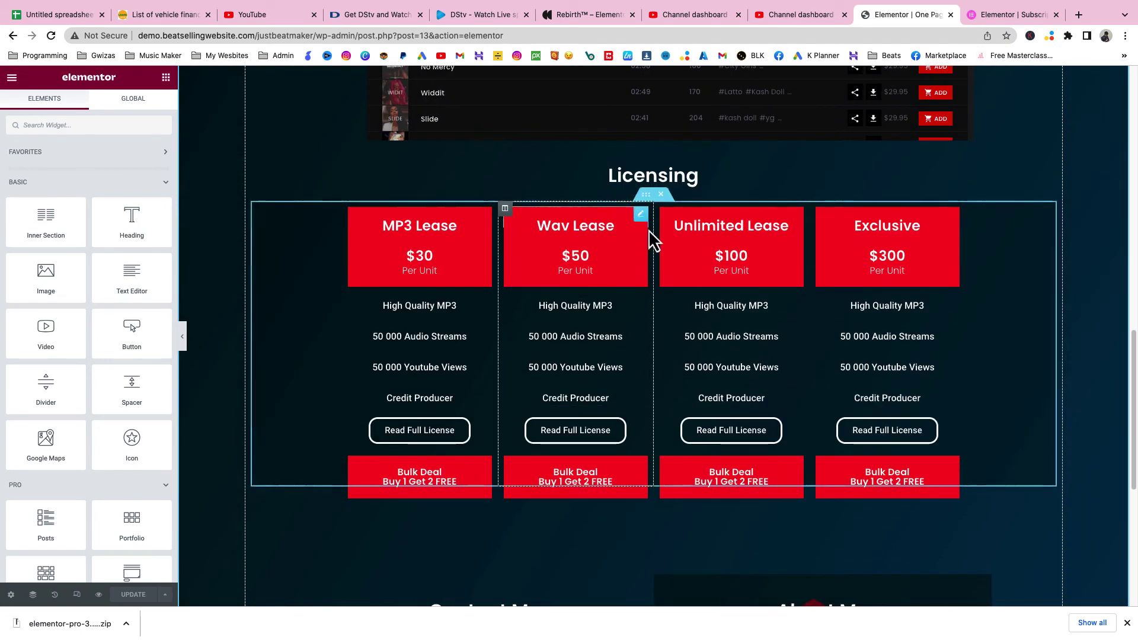
scroll(652, 267, down, 1)
scroll(671, 364, down, 4)
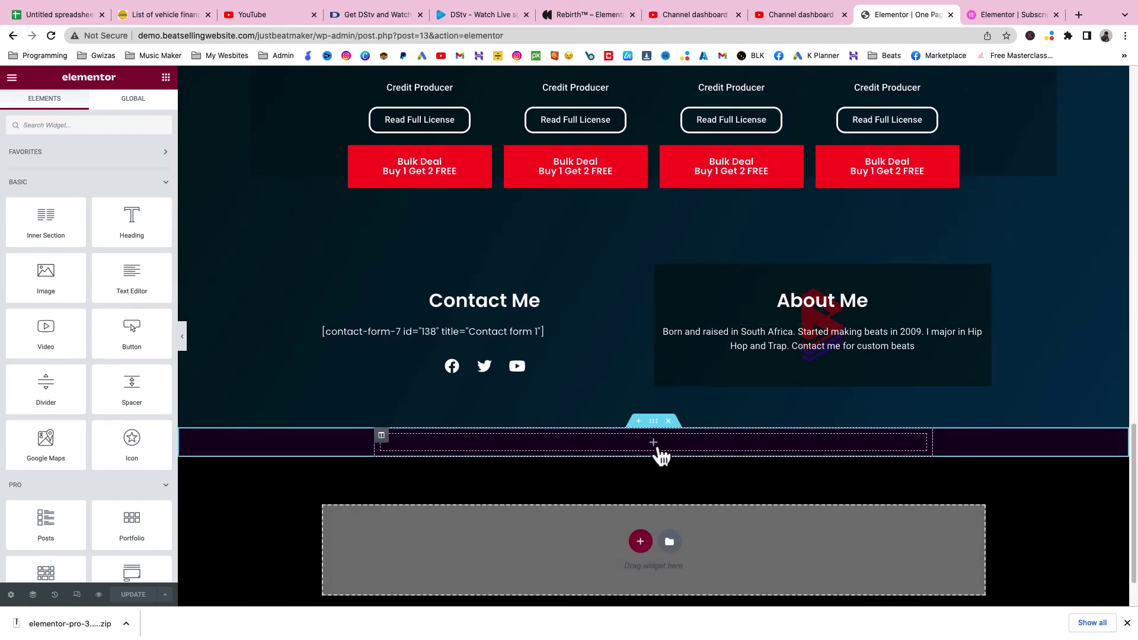
click(638, 422)
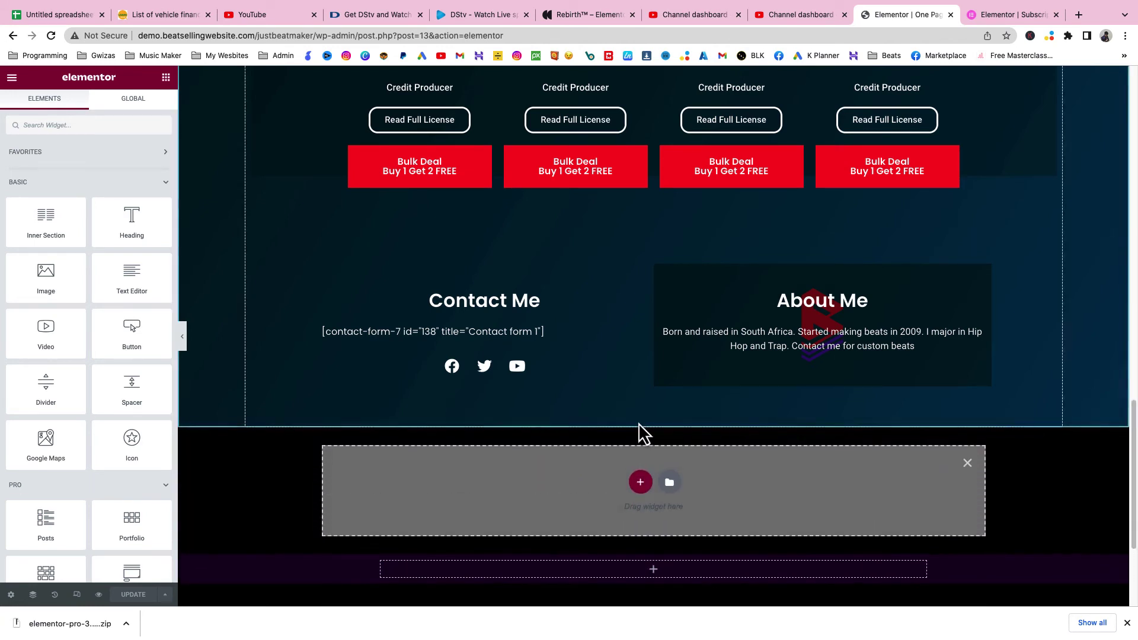
click(641, 483)
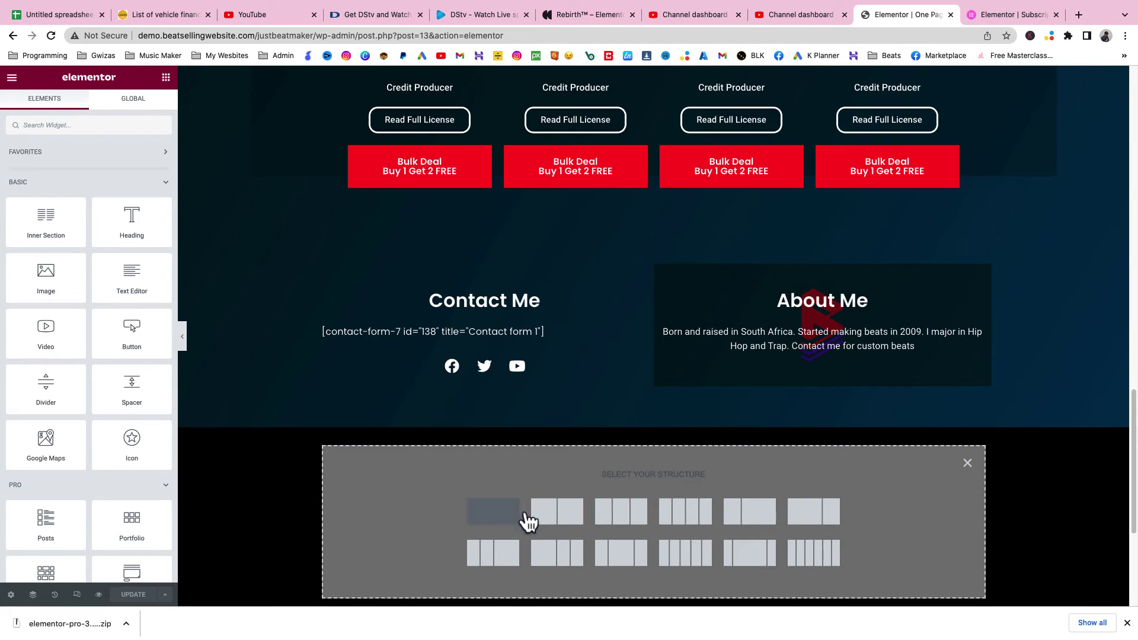
click(502, 520)
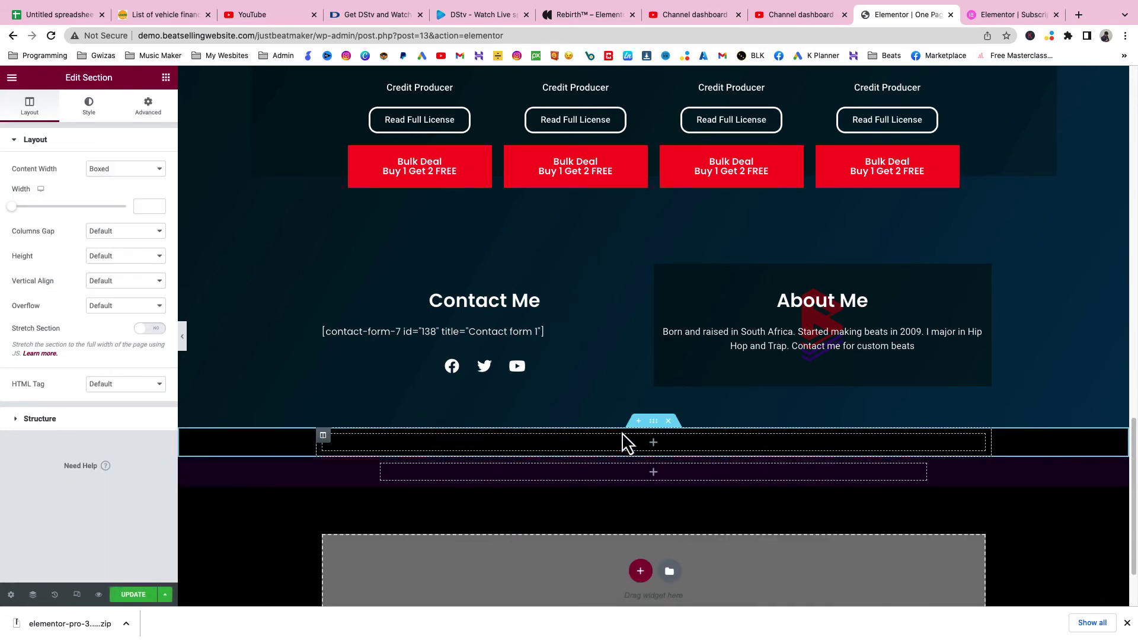
Step: Search the Elementor widget list for 'products'
click(166, 78)
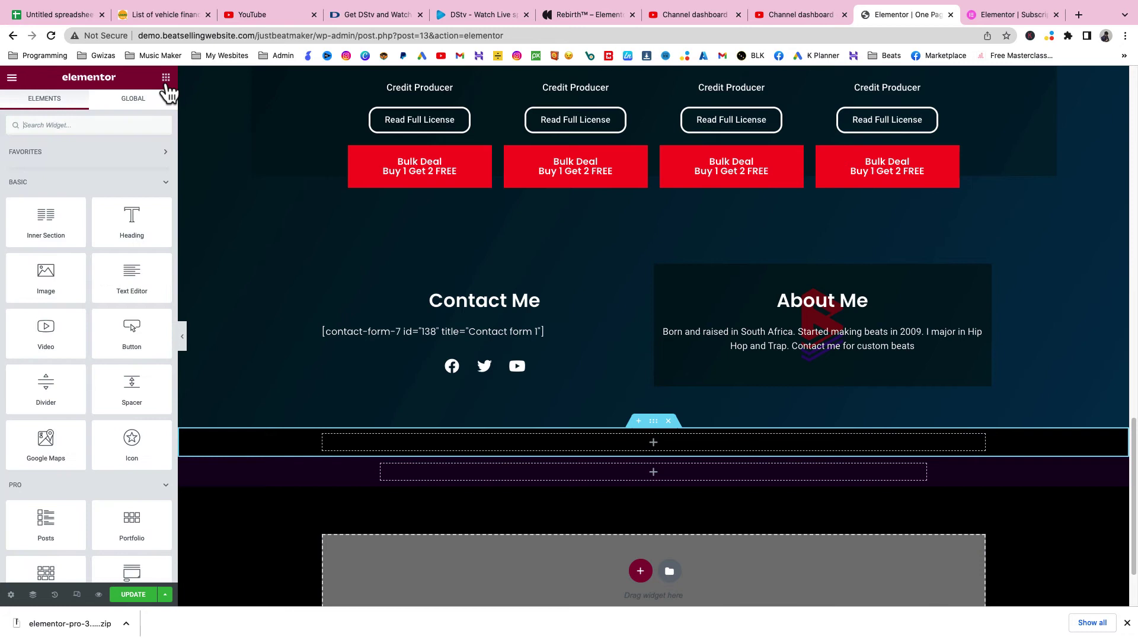
click(54, 128)
text(pr)
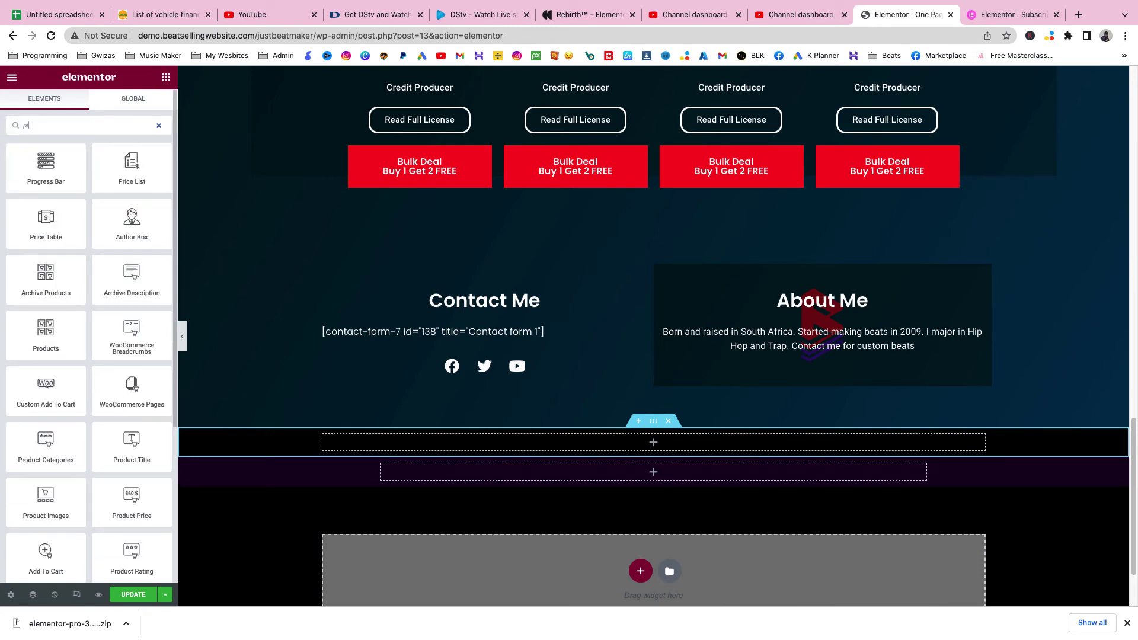
text(oduc)
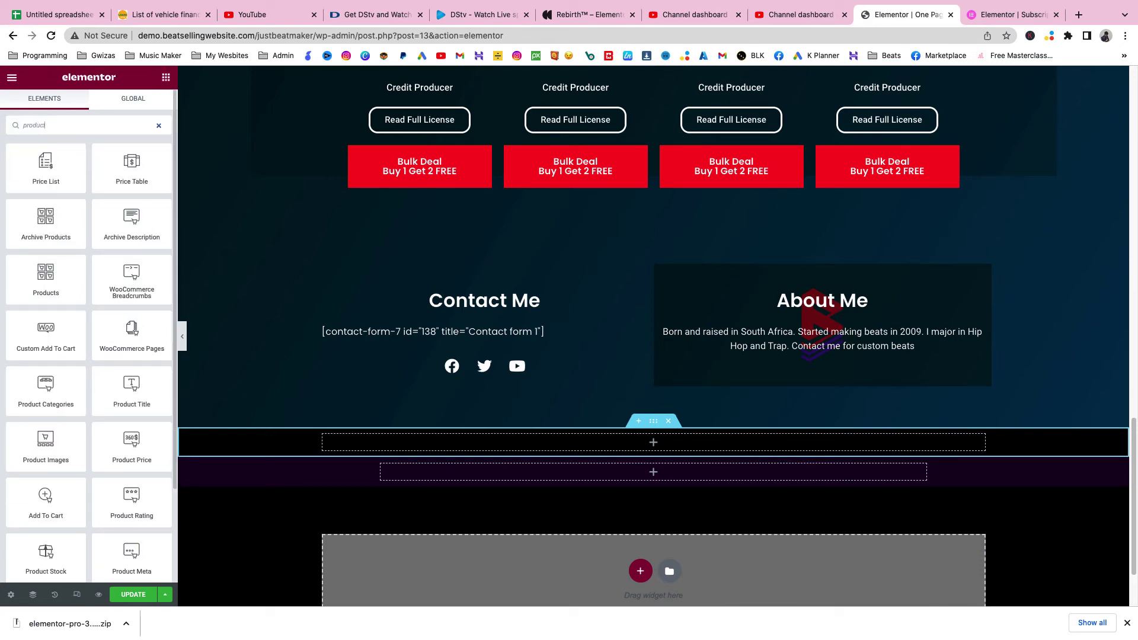
text(ts)
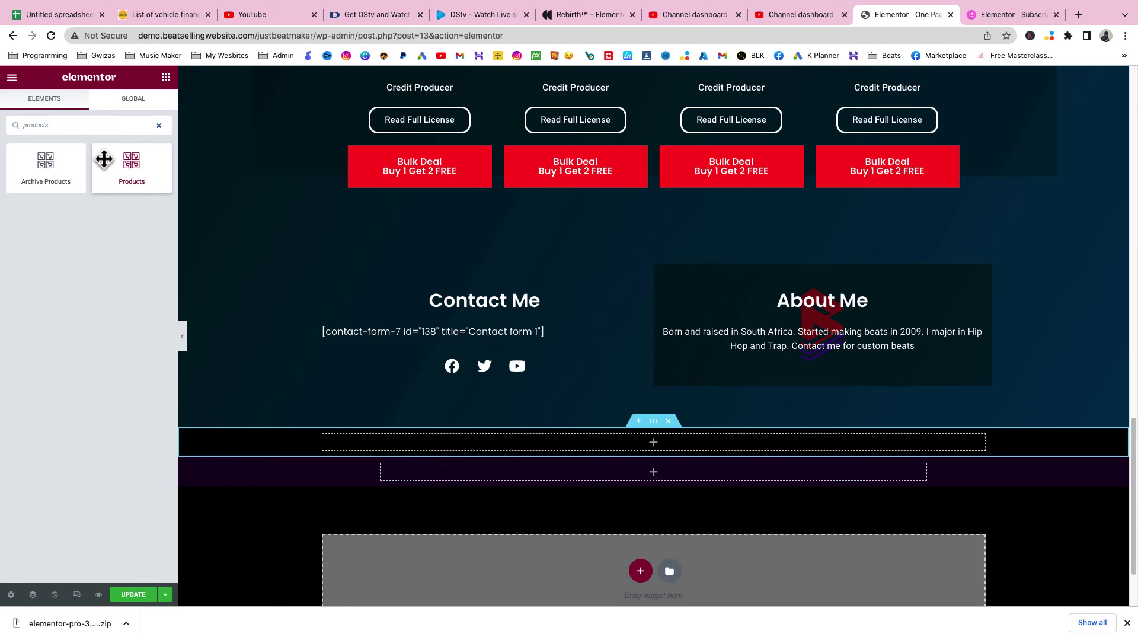
Step: Drop the Products widget into the new single-column section
drag(102, 159, 662, 440)
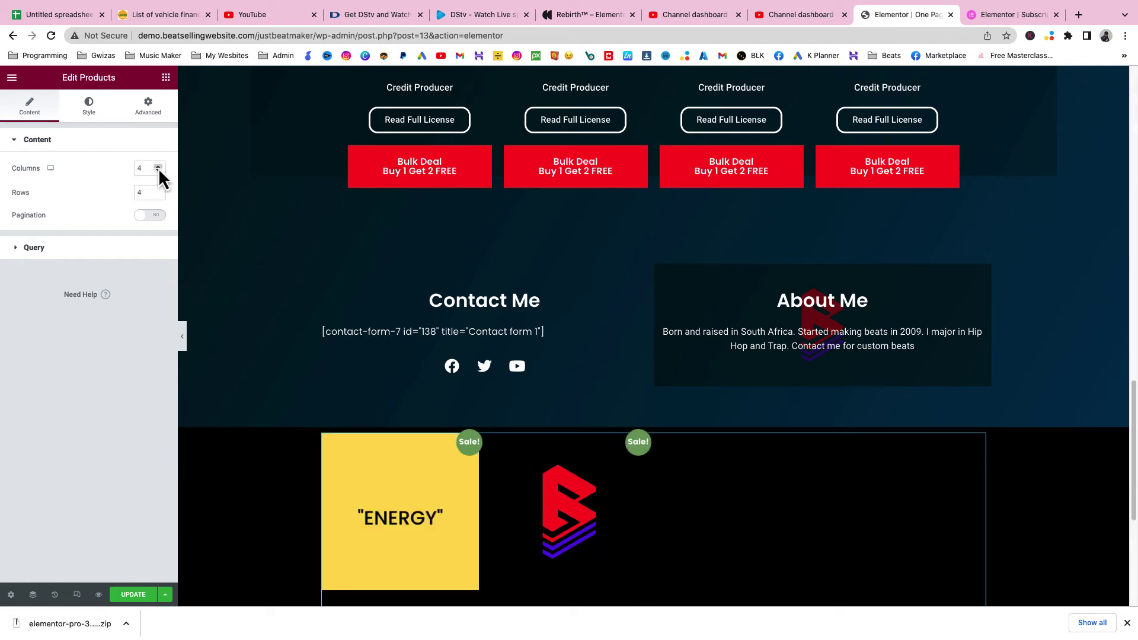
scroll(668, 499, down, 5)
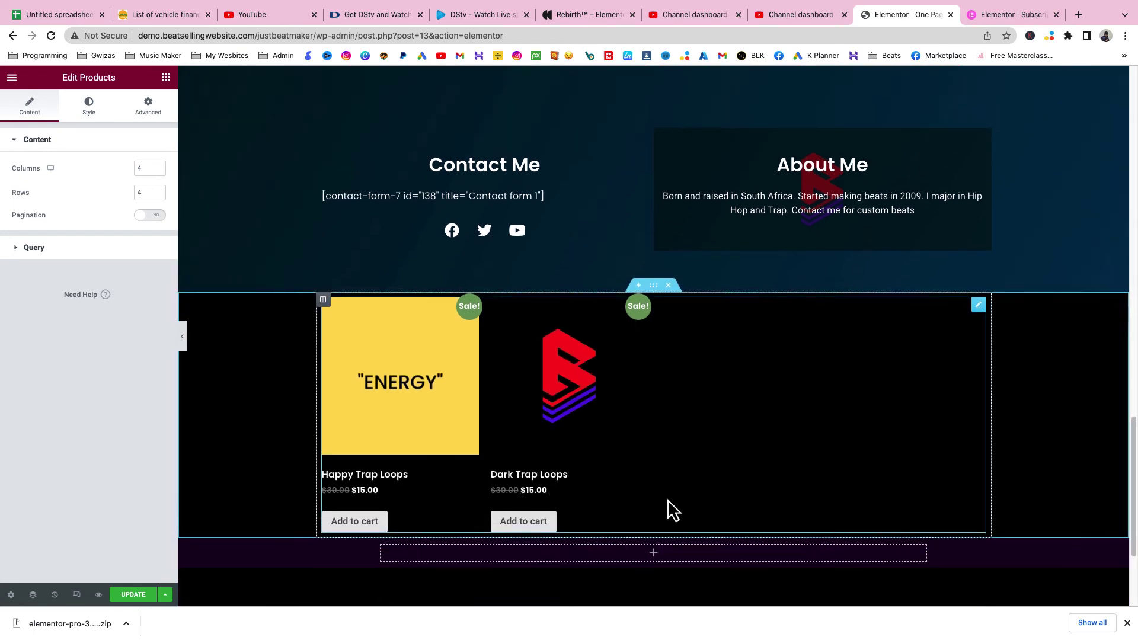
scroll(609, 356, up, 6)
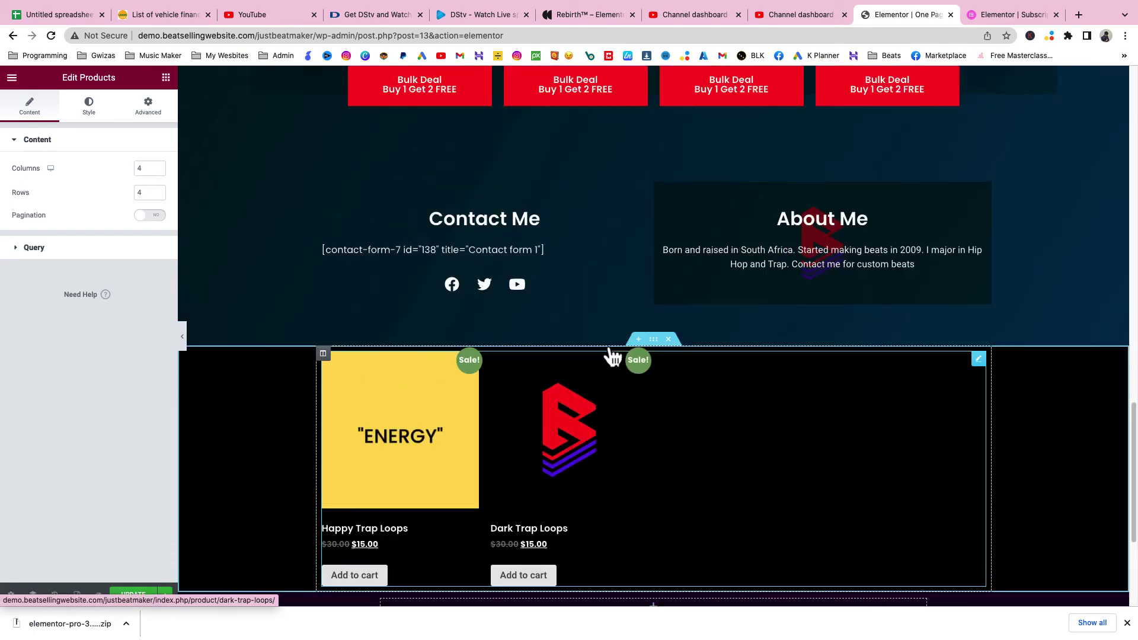
scroll(596, 485, down, 6)
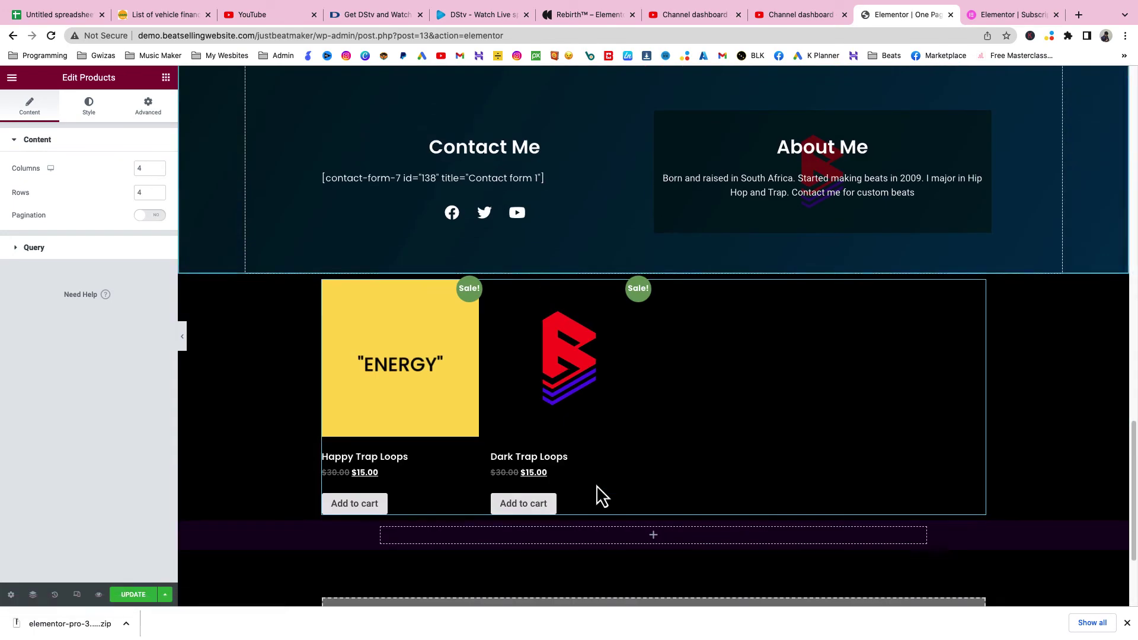
Step: Copy the Licensing heading into the products column, placing it above the product grid
click(166, 79)
scroll(487, 272, up, 12)
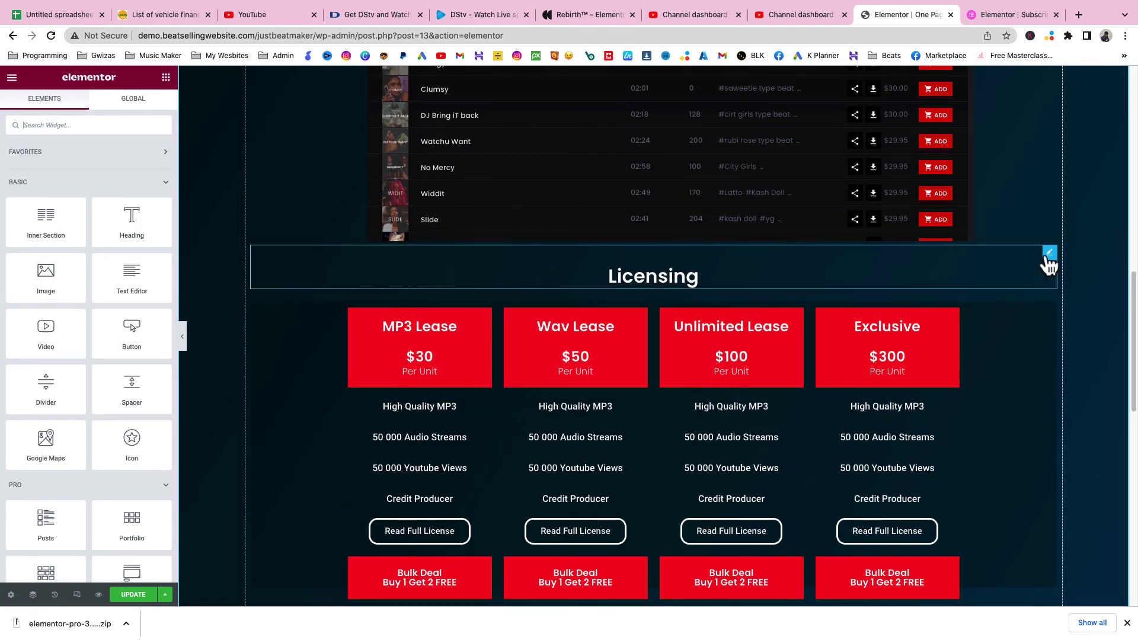
right_click(1048, 265)
click(1061, 320)
scroll(795, 307, down, 12)
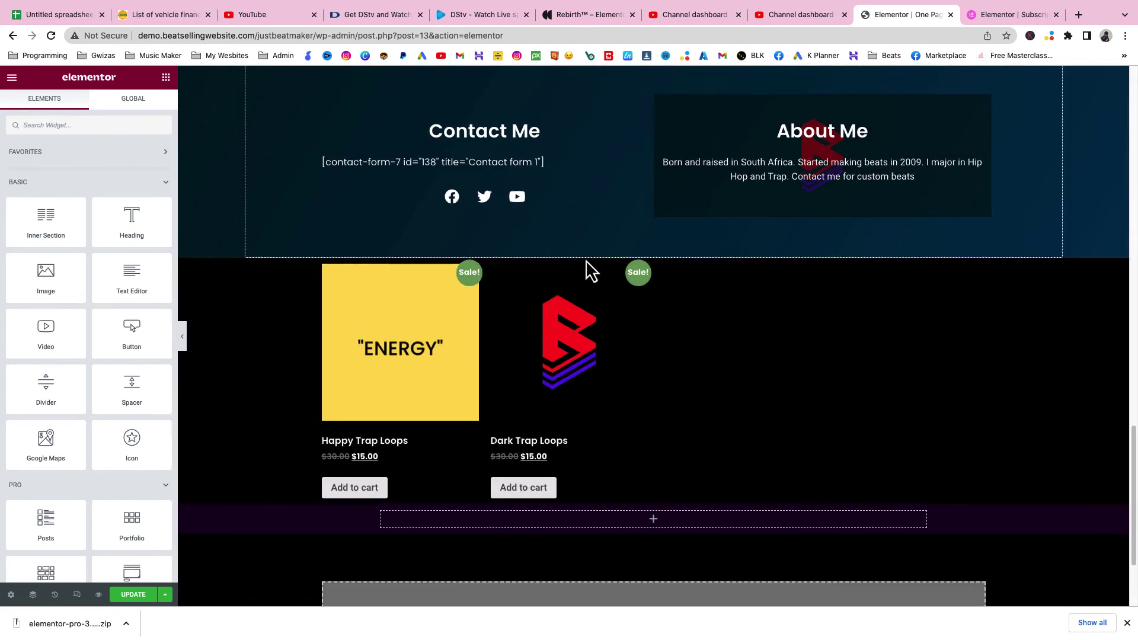
right_click(602, 252)
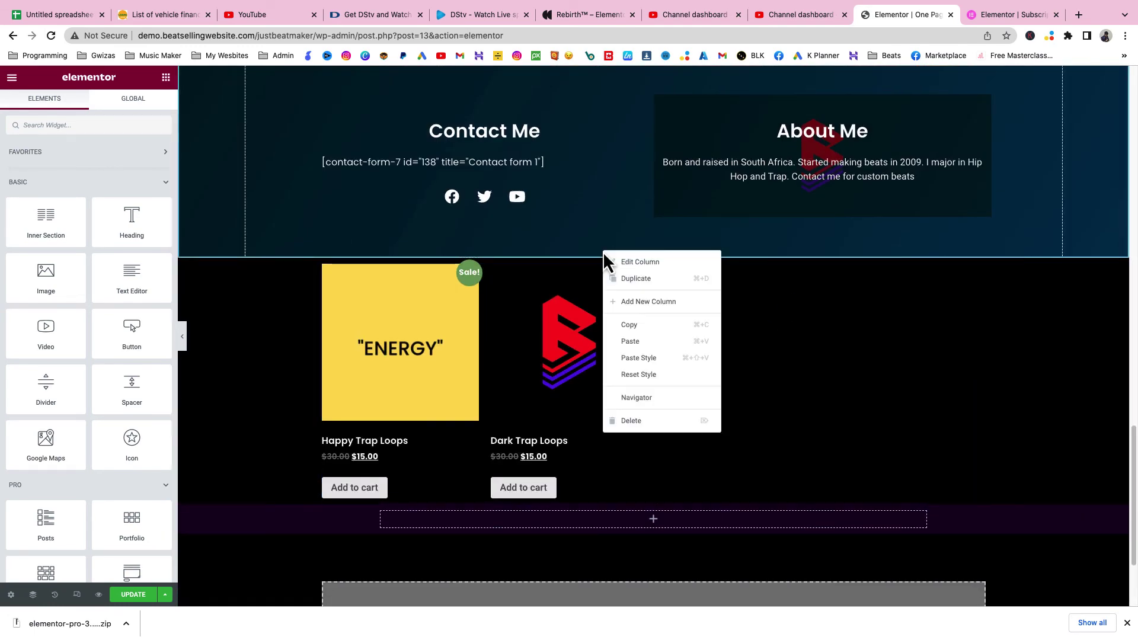
click(660, 342)
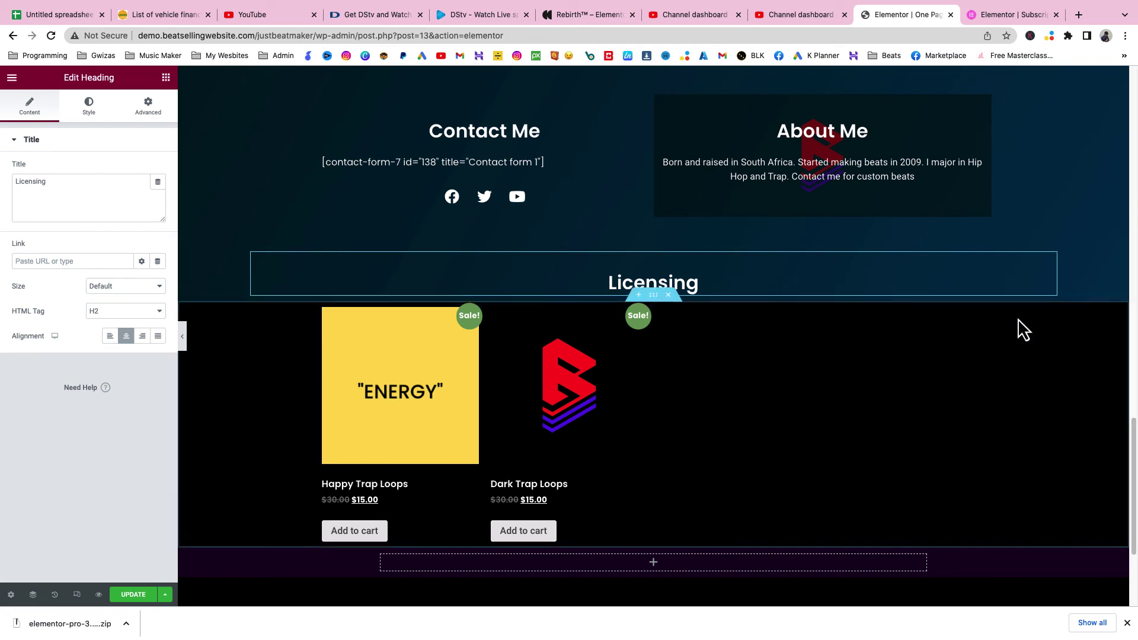
drag(977, 321, 916, 302)
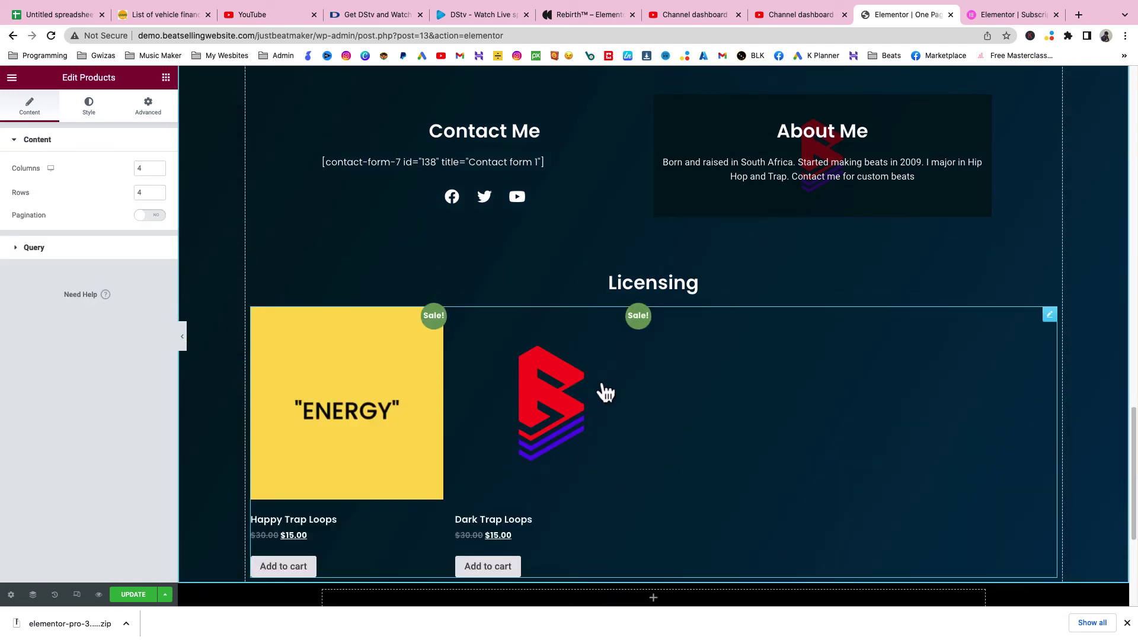
Step: Change the pasted heading text from 'Licensing' to 'Sound Kits'
scroll(605, 392, down, 2)
click(687, 189)
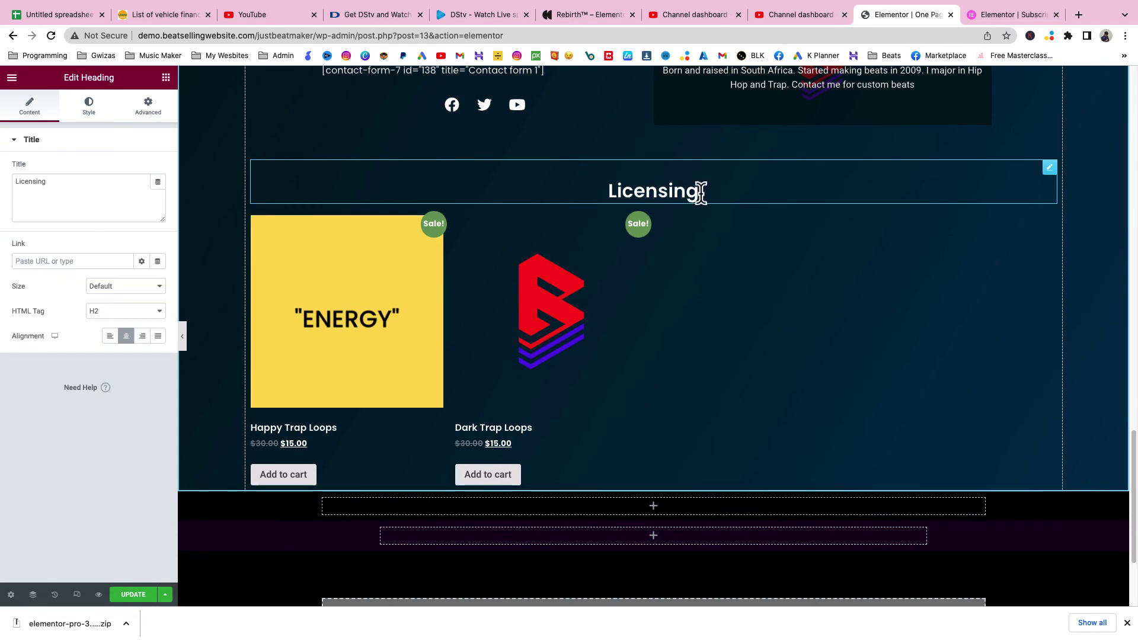
drag(703, 191, 590, 192)
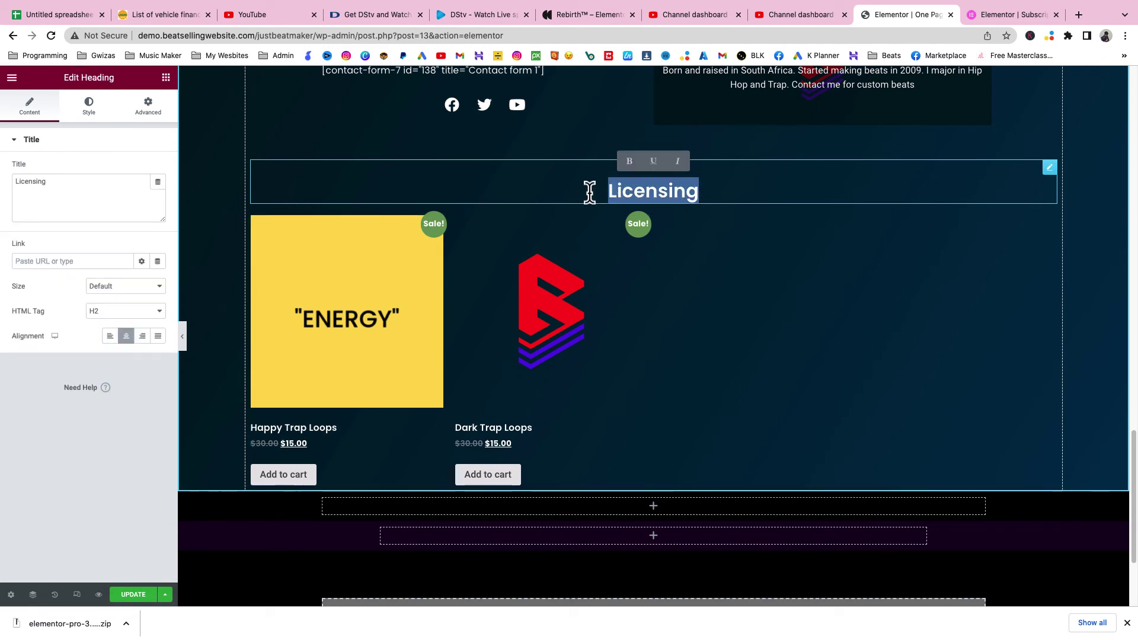
text(Sound Kit)
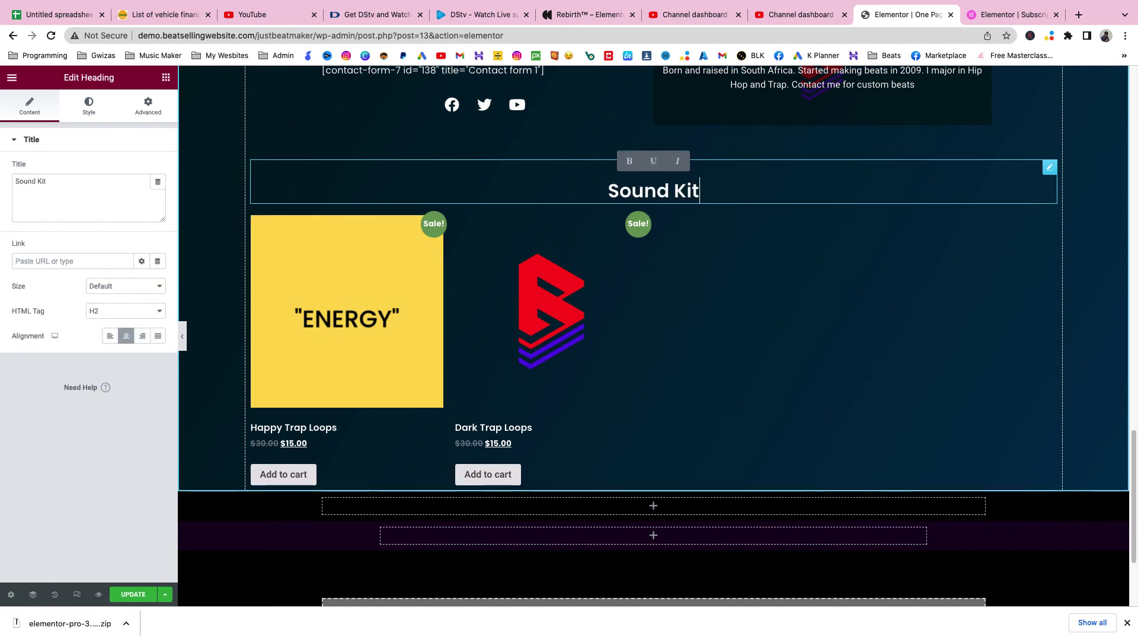
text(s)
Step: Move the Sound Kits heading, then the product grid beneath it, above Contact Me
scroll(508, 330, up, 4)
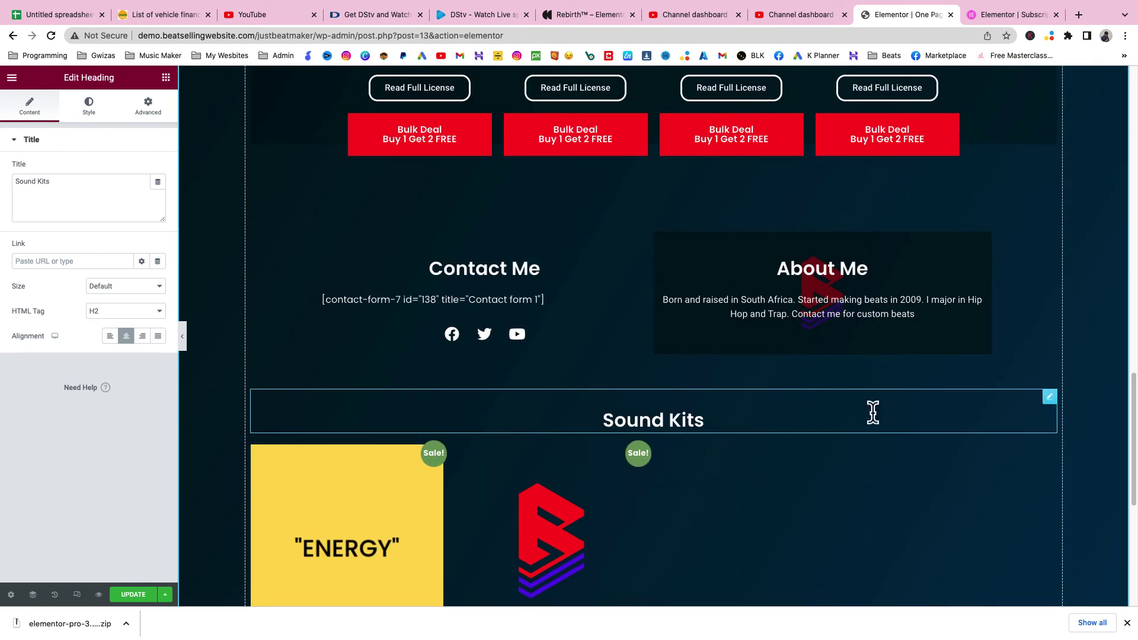
drag(1049, 397, 989, 226)
scroll(940, 330, down, 2)
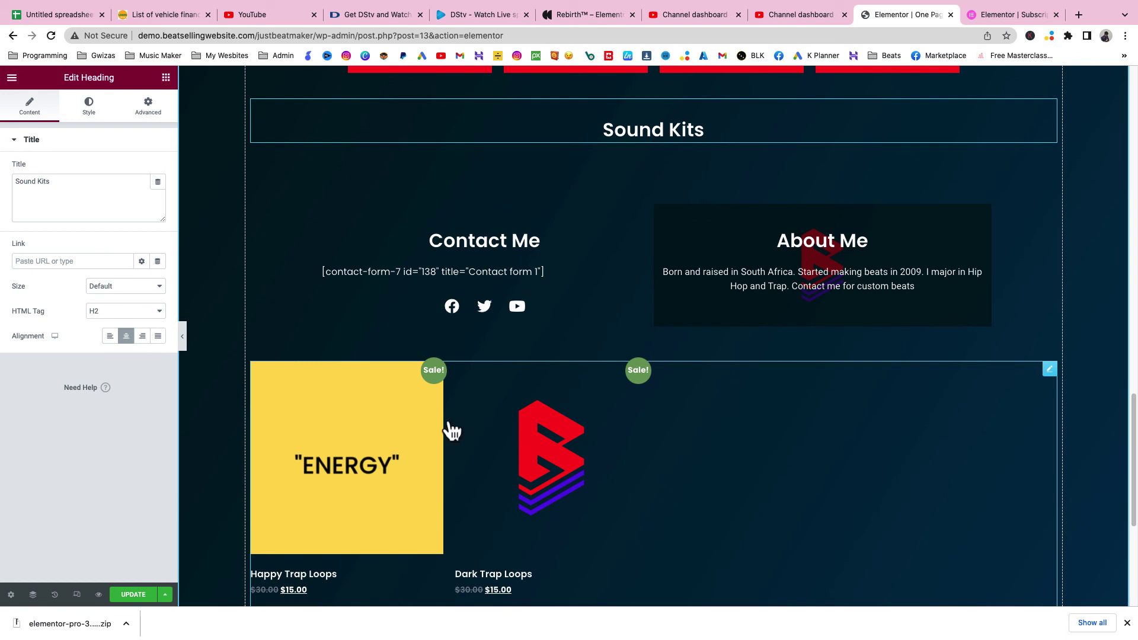
drag(1050, 377, 968, 209)
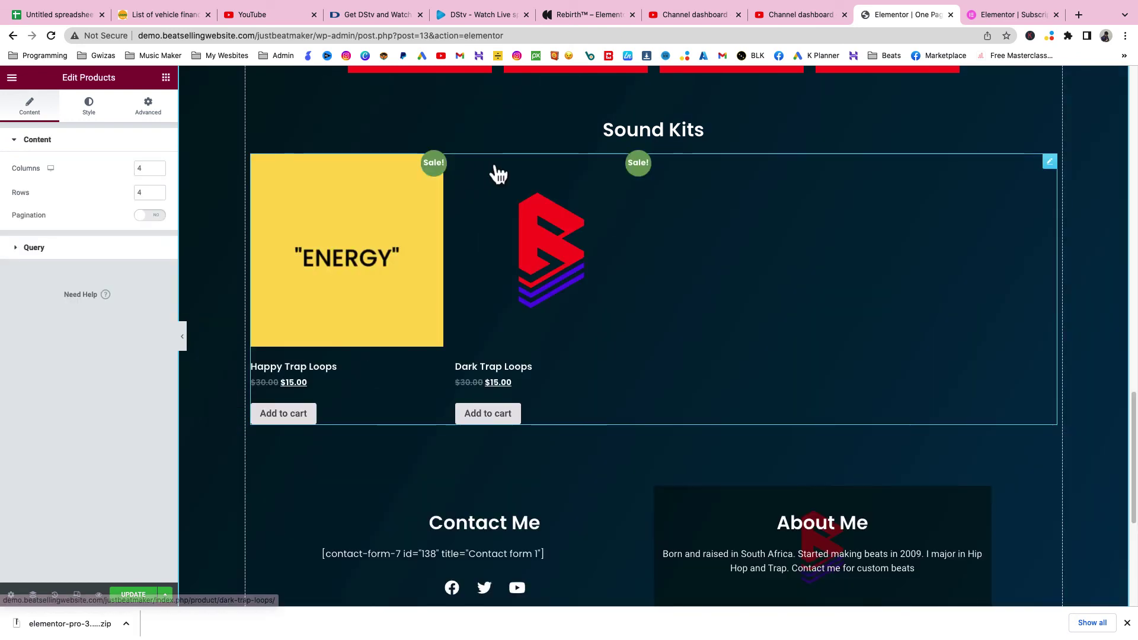
Step: Save the homepage and preview it in a new tab
click(129, 593)
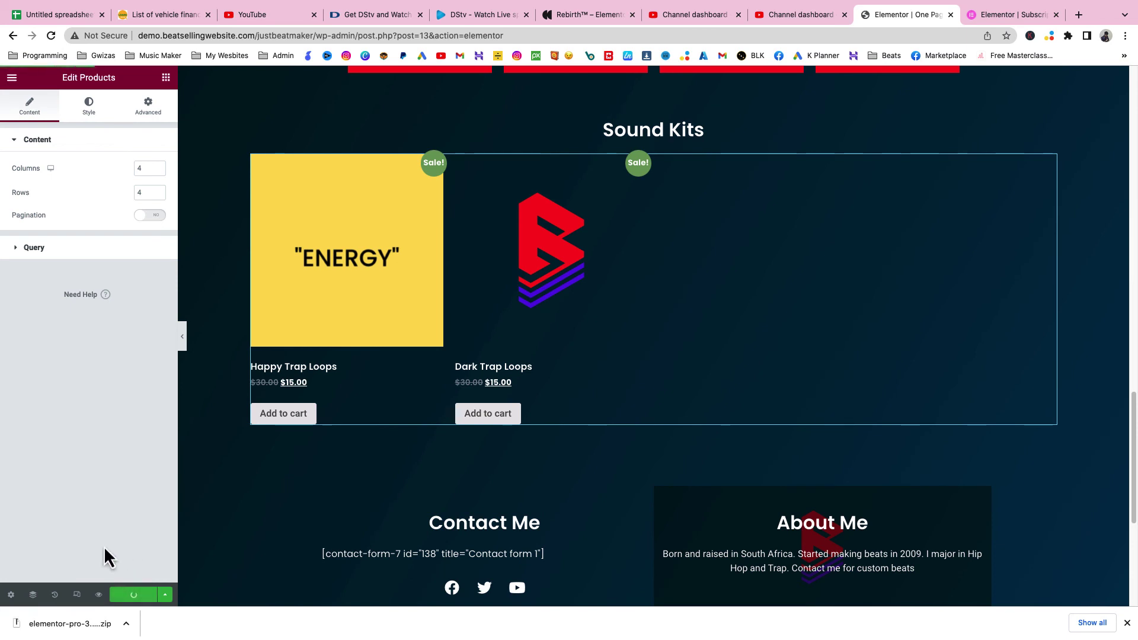
click(99, 595)
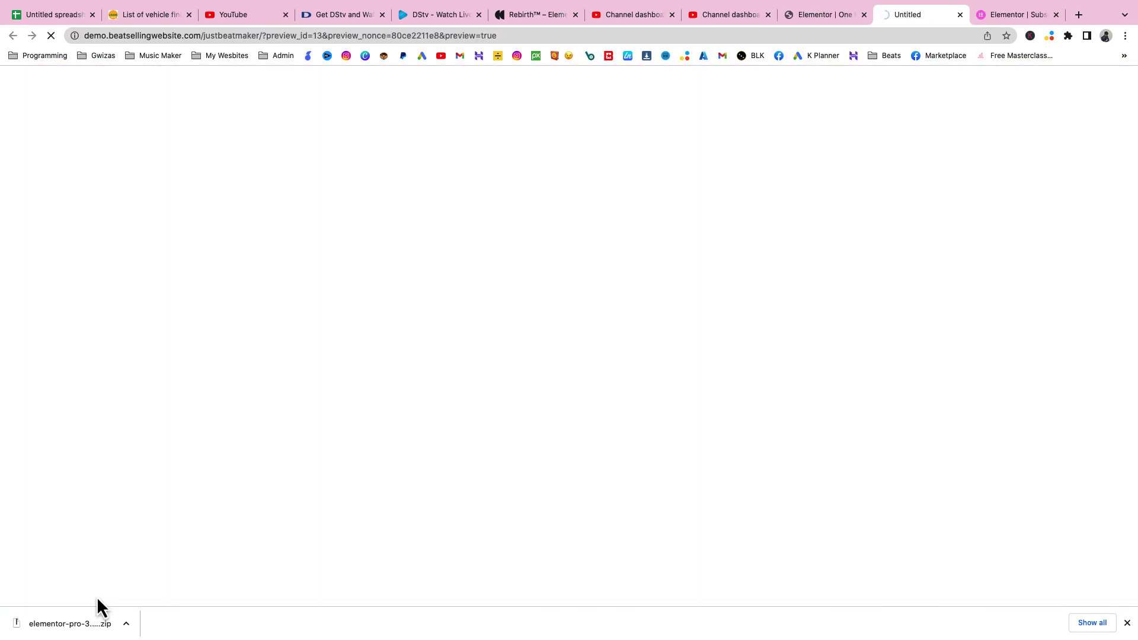
scroll(208, 511, down, 3)
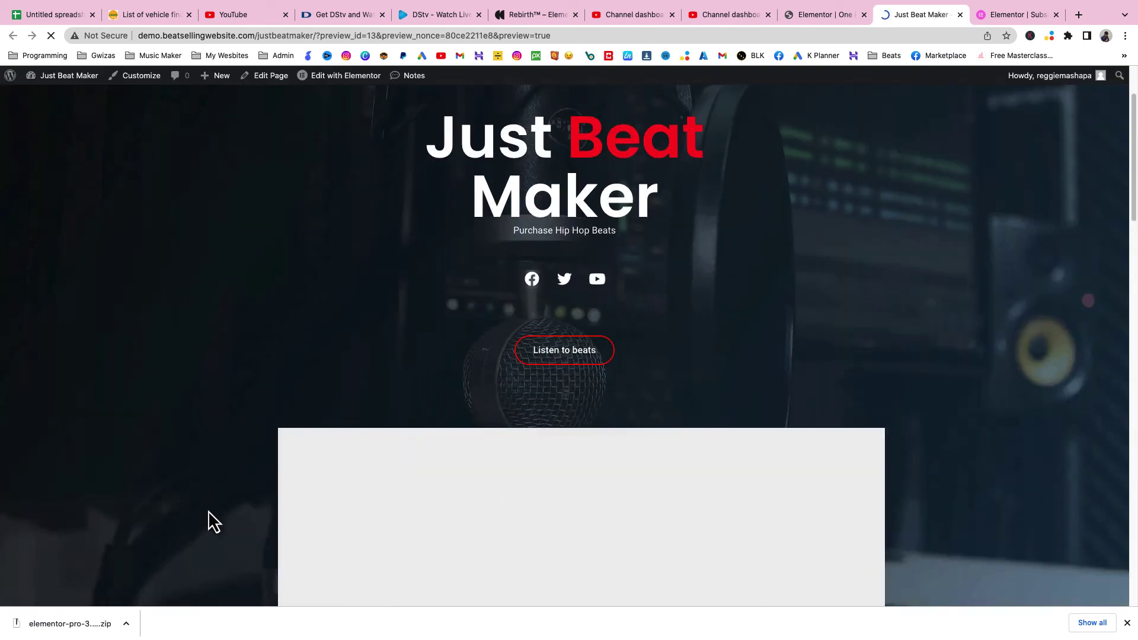
Step: Open the Happy Trap Loops product page from the Sound Kits section
scroll(208, 511, down, 15)
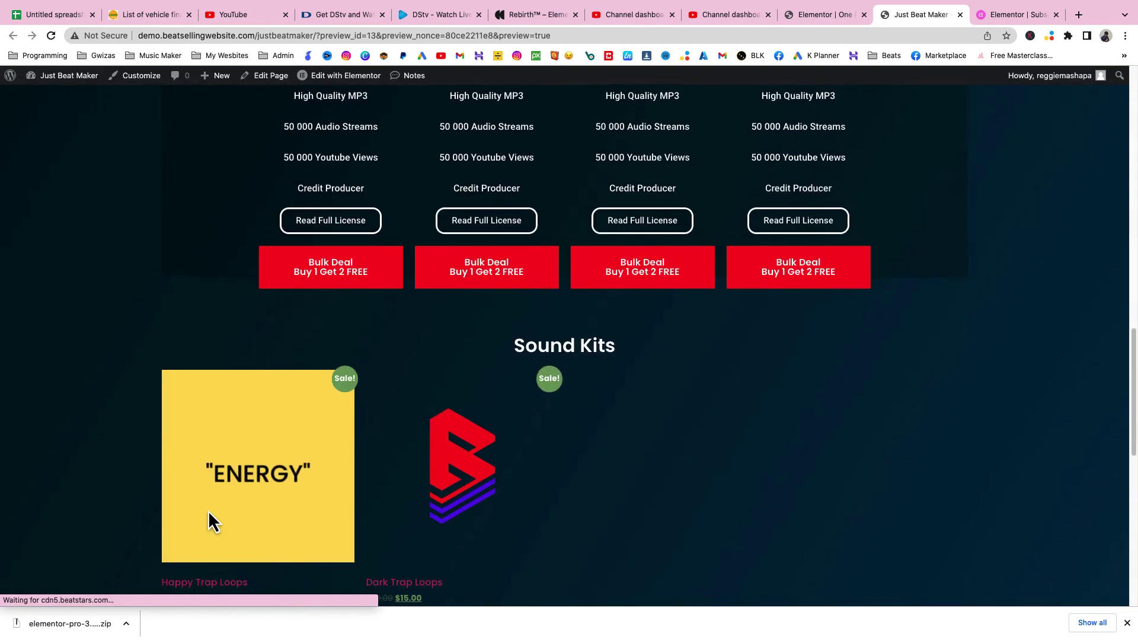
scroll(208, 511, down, 3)
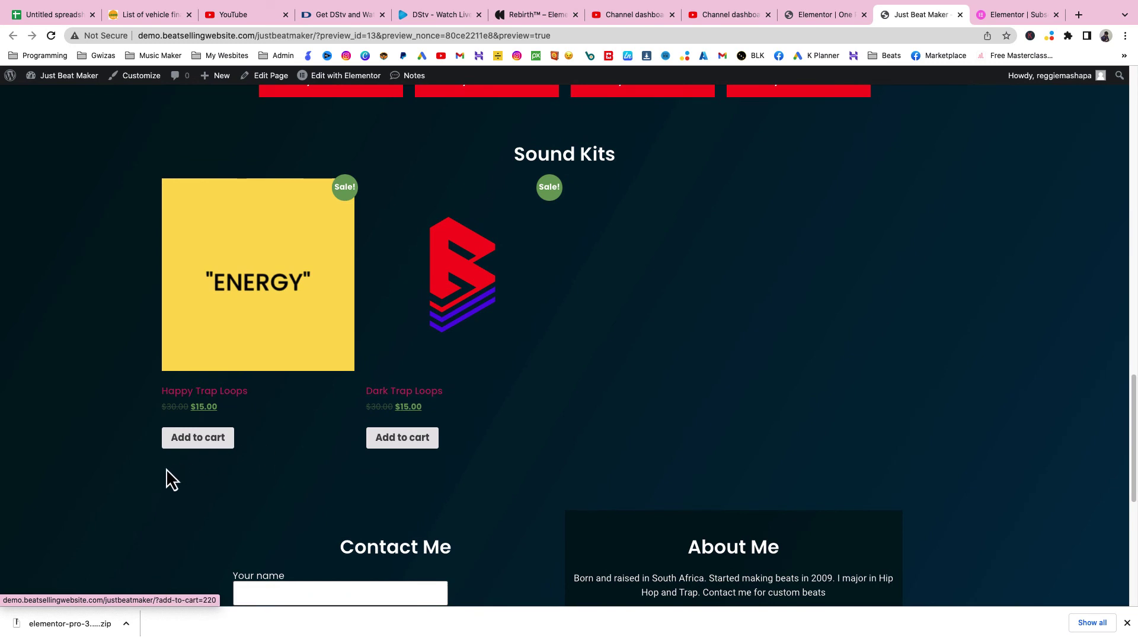
scroll(447, 246, up, 1)
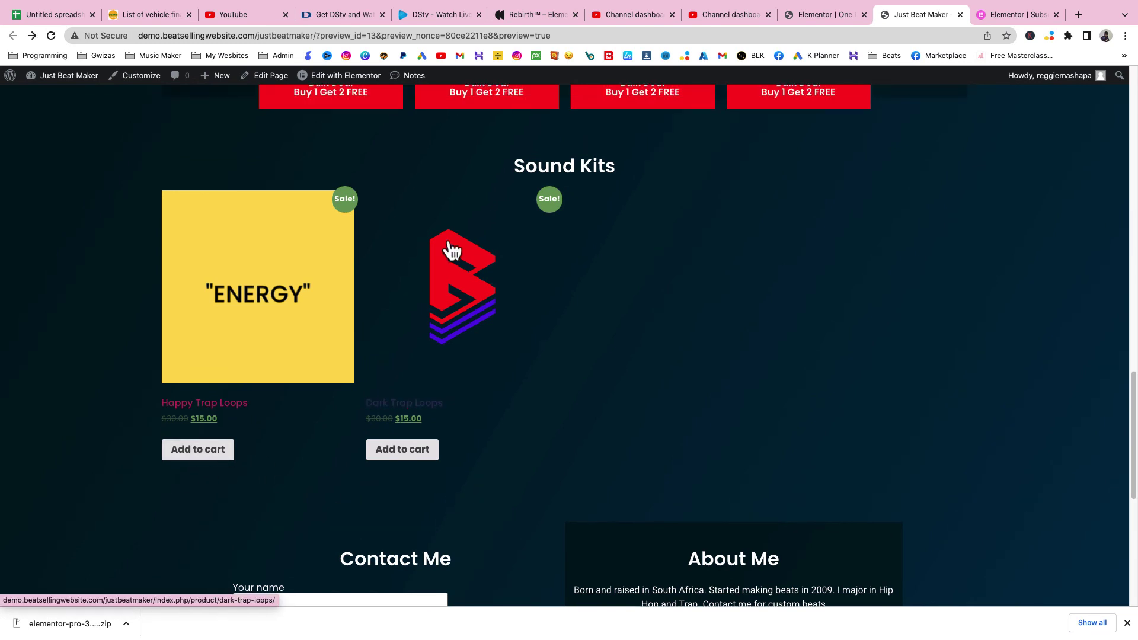
click(252, 285)
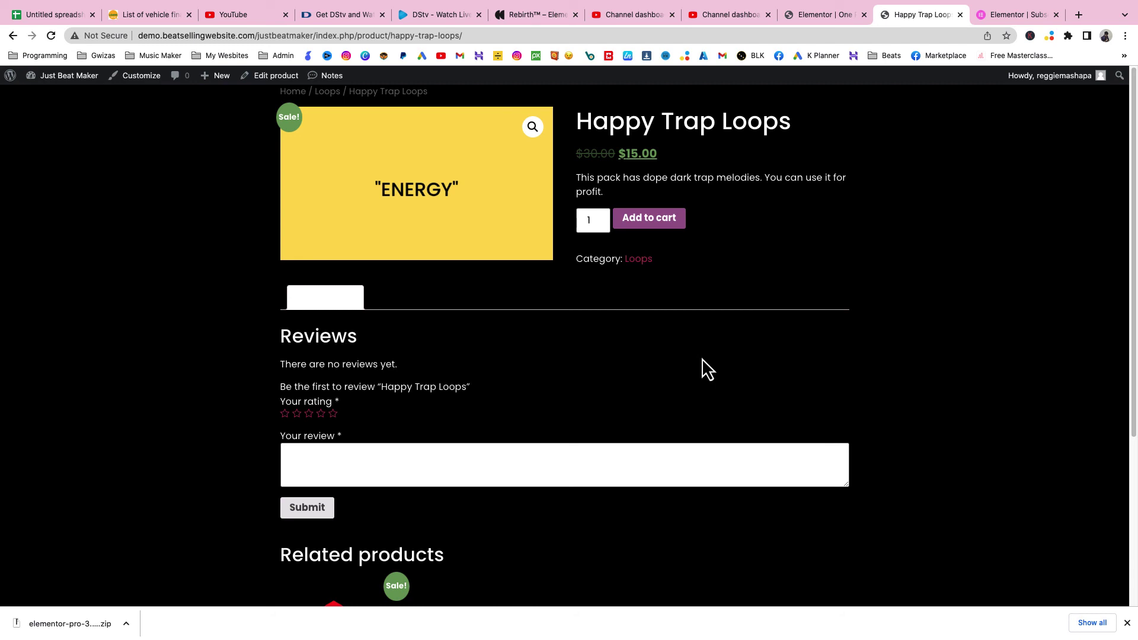
Step: Dismiss the downloads bar and navigate back to the homepage's Sound Kits section
click(1127, 622)
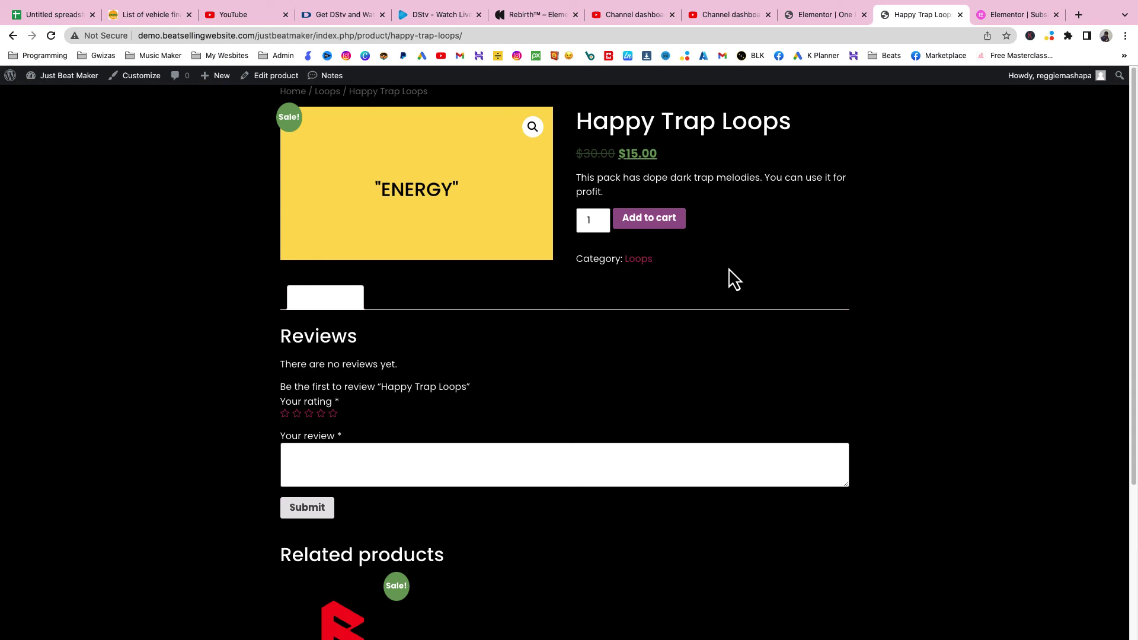
click(13, 36)
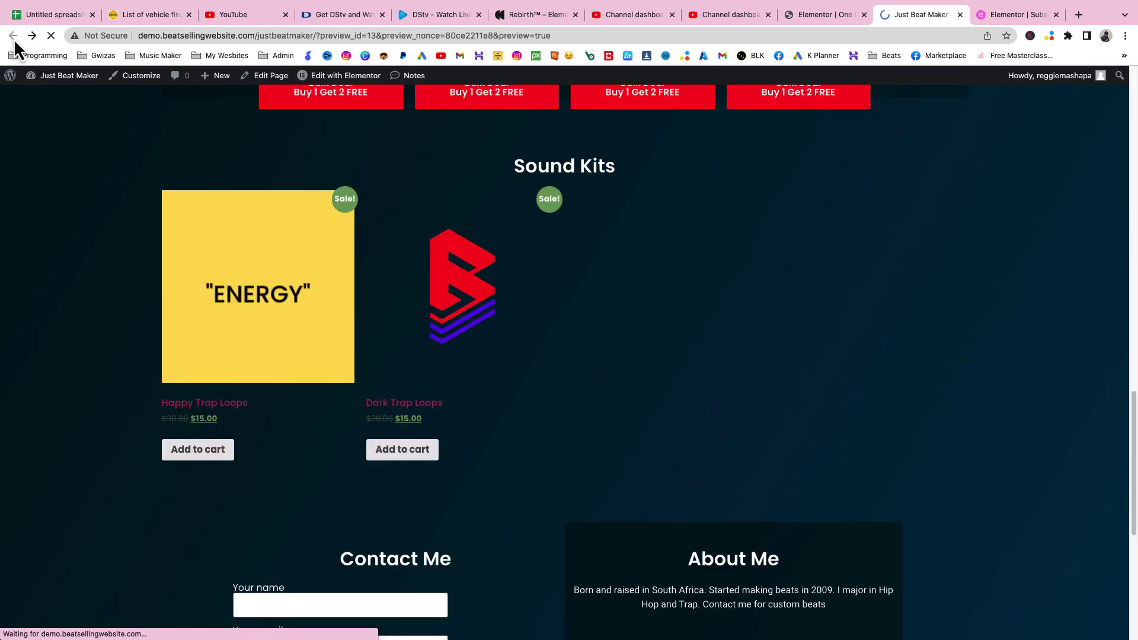
scroll(262, 243, up, 3)
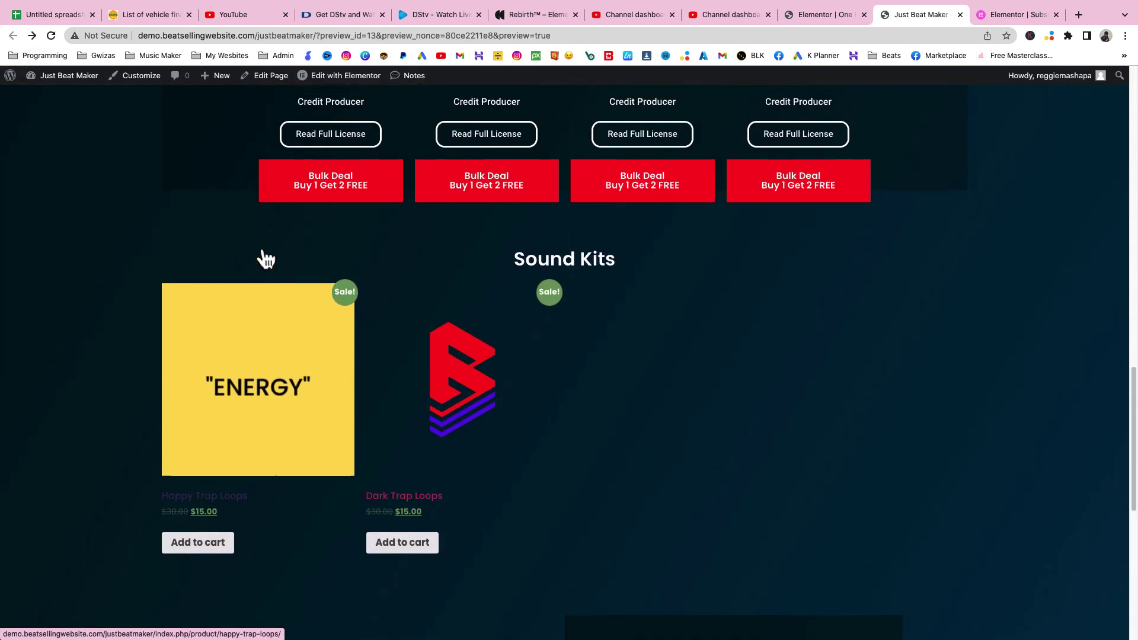
scroll(262, 249, up, 2)
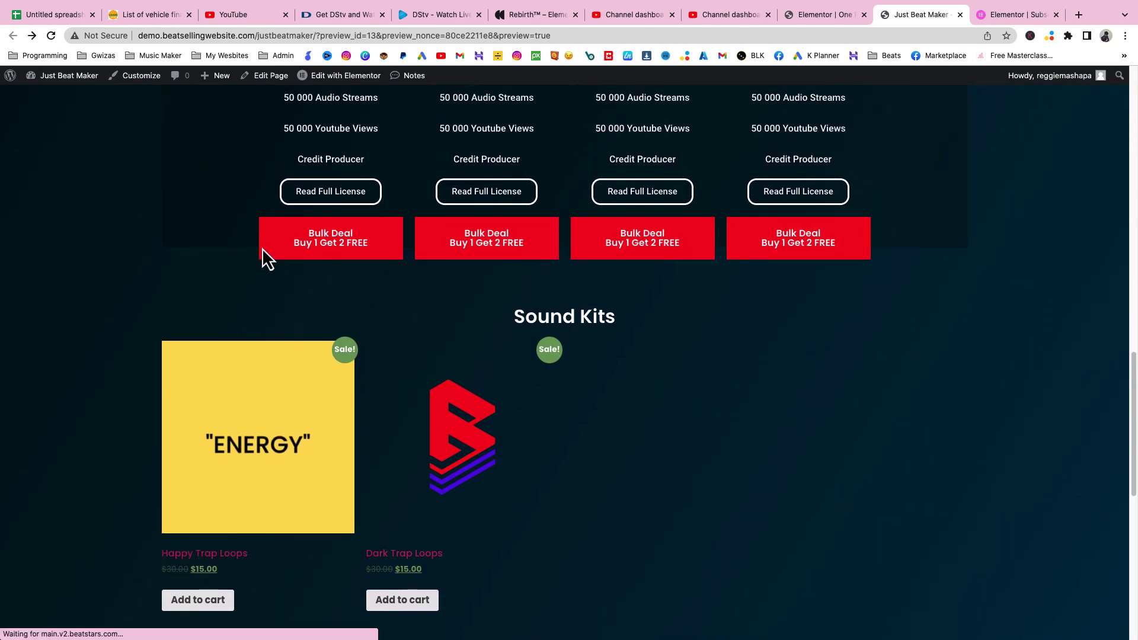